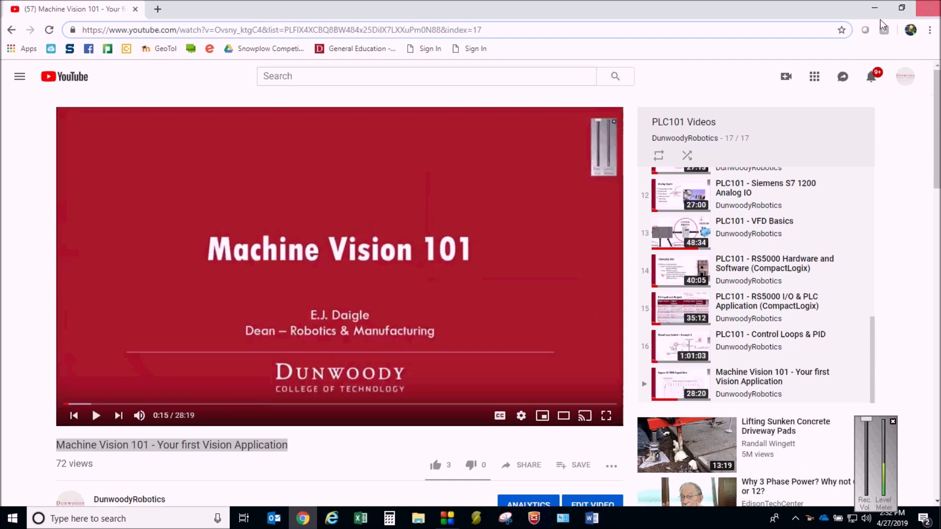
Step: Launch In-Sight Explorer 5.7.2 from the Cognex program folder
{"action": "key", "text": "super"}
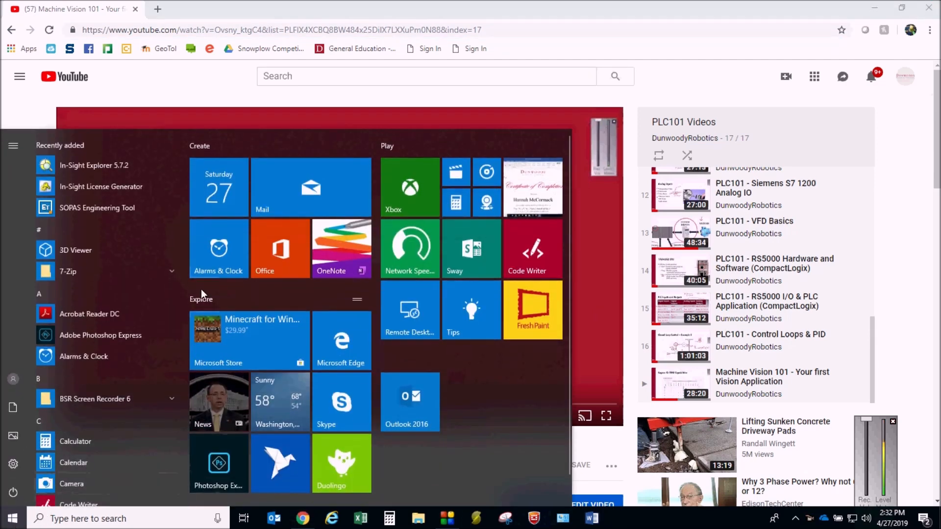
{"action": "scroll", "coordinate": [182, 167], "scroll_direction": "down", "scroll_amount": 1}
{"action": "left_click_drag", "start_coordinate": [182, 171], "coordinate": [182, 197]}
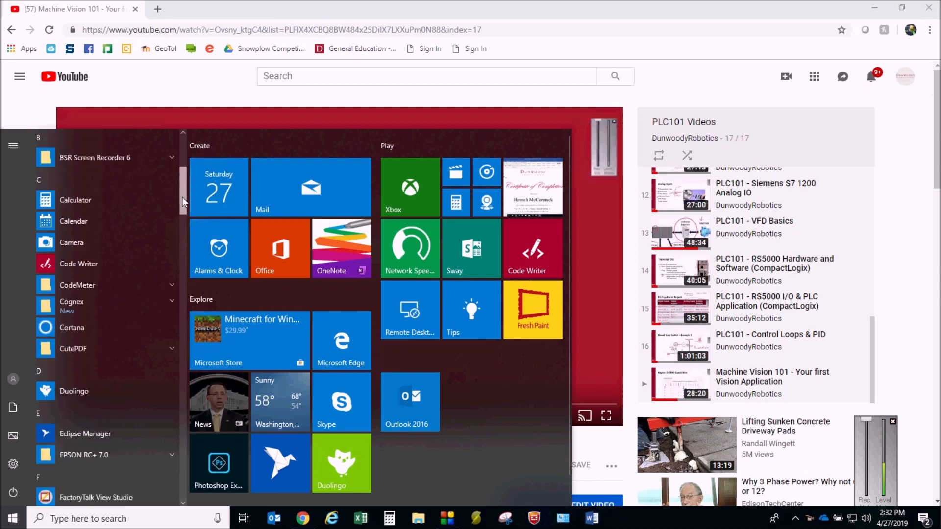
{"action": "left_click", "coordinate": [93, 289]}
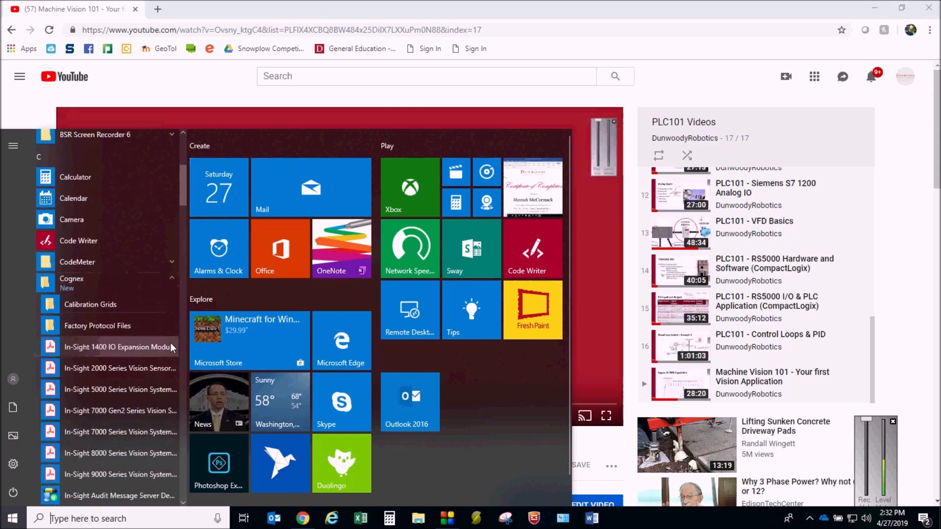
{"action": "left_click_drag", "start_coordinate": [181, 189], "coordinate": [187, 227]}
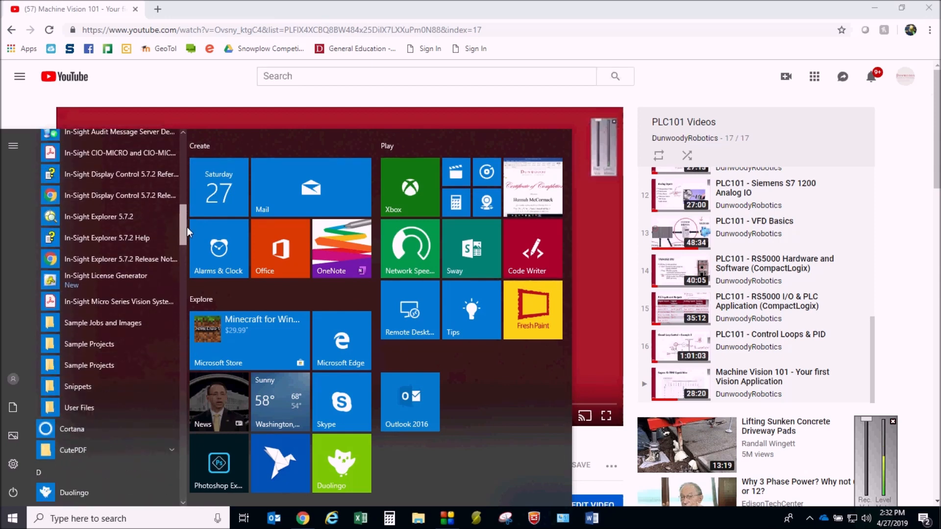
{"action": "left_click", "coordinate": [128, 220]}
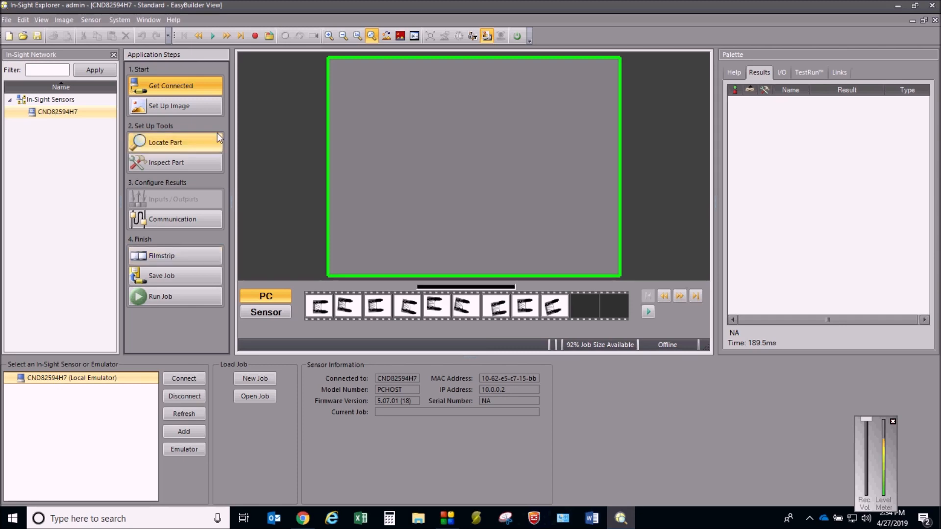
Step: In the image setup step, load the images from the Fuses folder on the PC for playback
{"action": "left_click", "coordinate": [191, 107]}
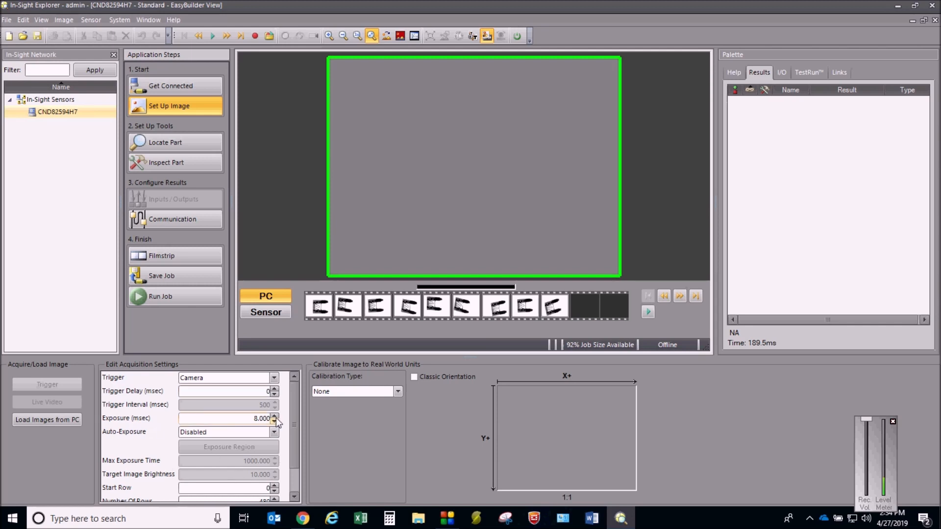
{"action": "mouse_move", "coordinate": [296, 396]}
{"action": "left_mouse_down"}
{"action": "mouse_move", "coordinate": [298, 472]}
{"action": "mouse_move", "coordinate": [293, 393]}
{"action": "left_mouse_up"}
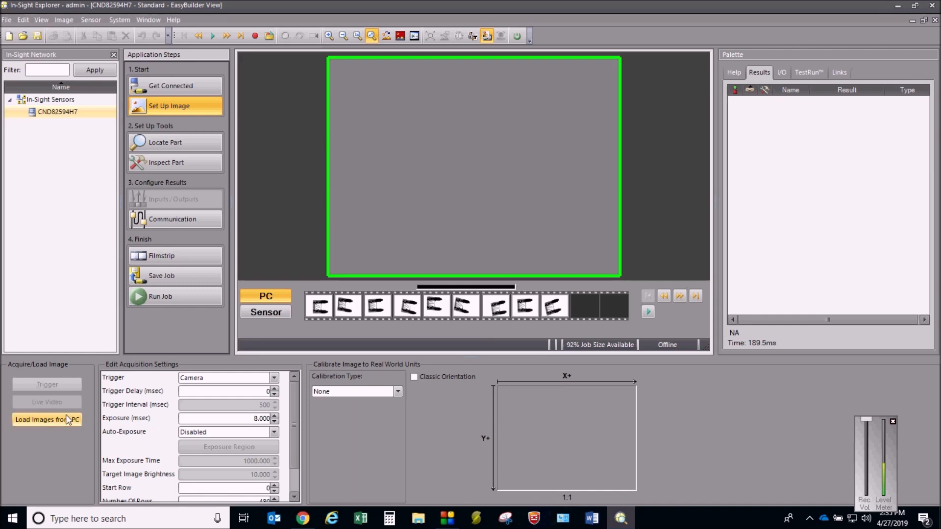
{"action": "left_click", "coordinate": [60, 420]}
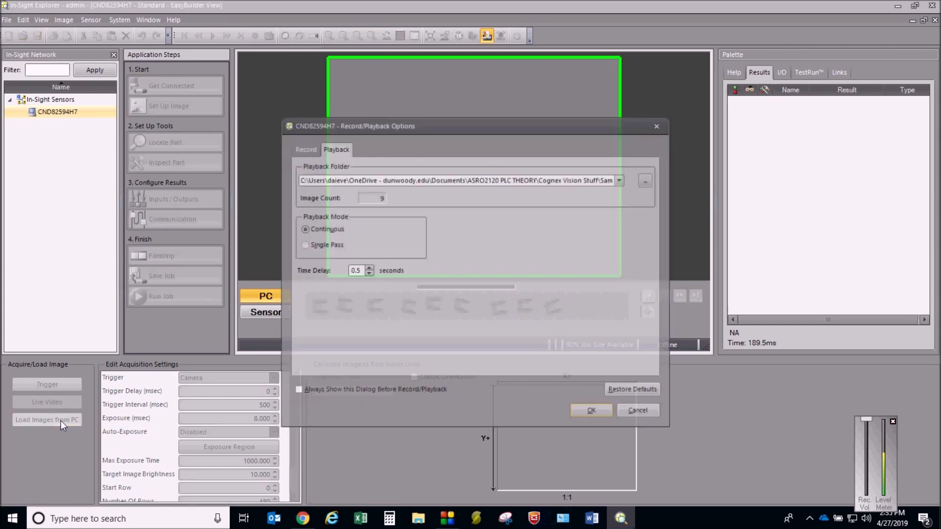
{"action": "left_click", "coordinate": [646, 180]}
{"action": "left_click_drag", "start_coordinate": [612, 231], "coordinate": [616, 254]}
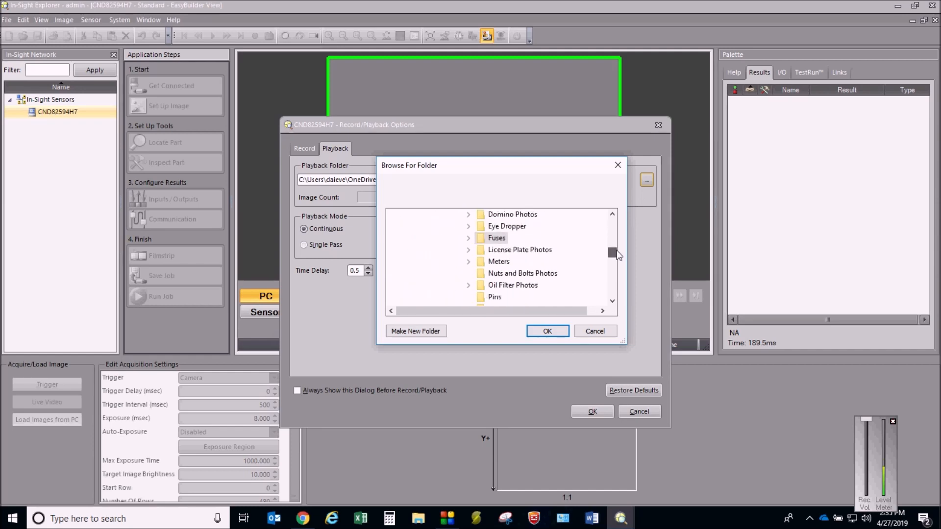
{"action": "left_click", "coordinate": [495, 238]}
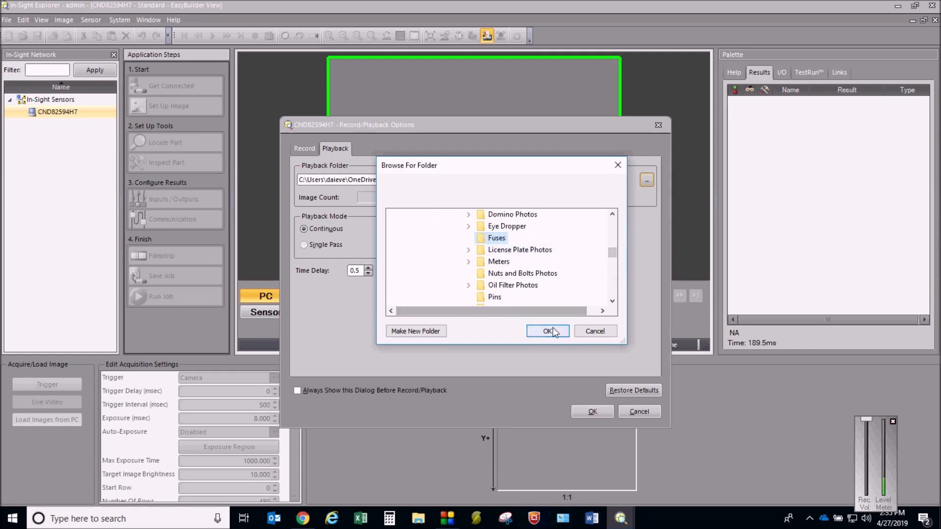
{"action": "left_click", "coordinate": [553, 328]}
{"action": "left_click", "coordinate": [592, 412]}
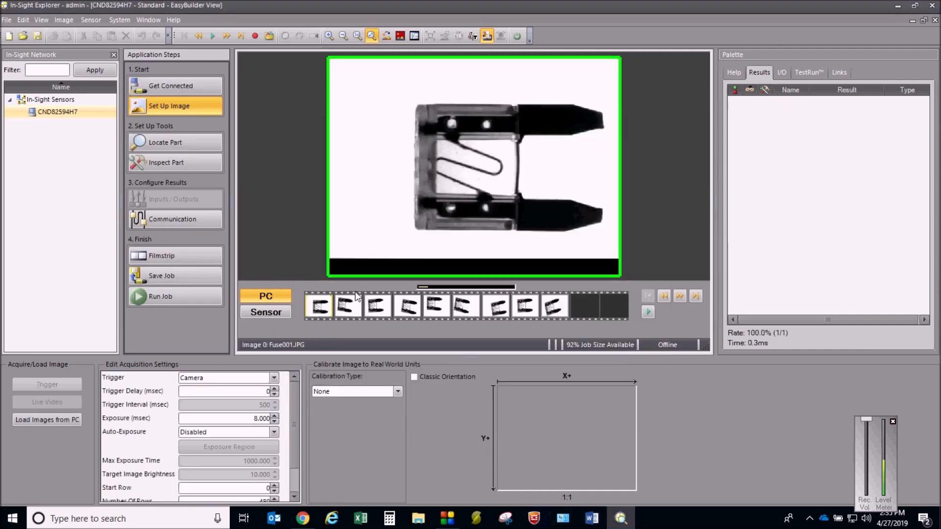
Step: Go through all the loaded fuse images to examine each fuse's filament, position and rotation
{"action": "left_click", "coordinate": [347, 310]}
{"action": "left_click", "coordinate": [324, 309]}
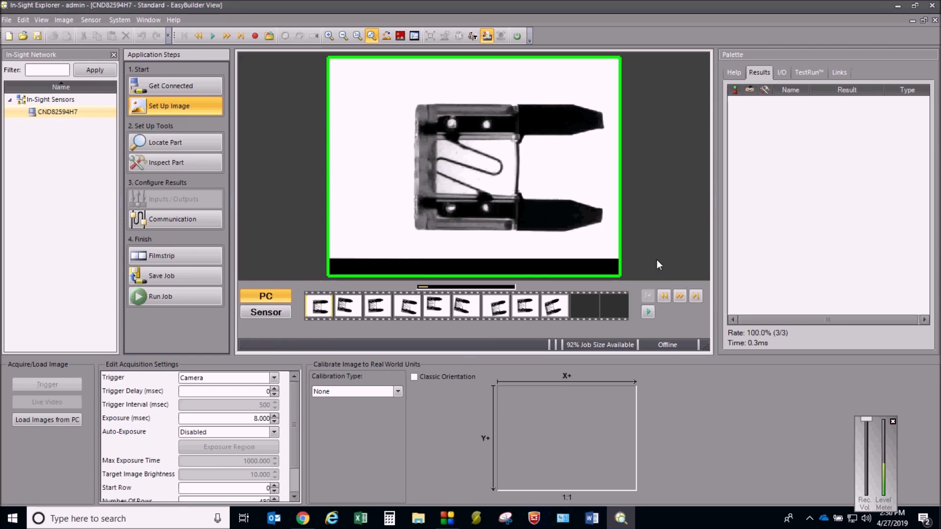
{"action": "left_click", "coordinate": [680, 296]}
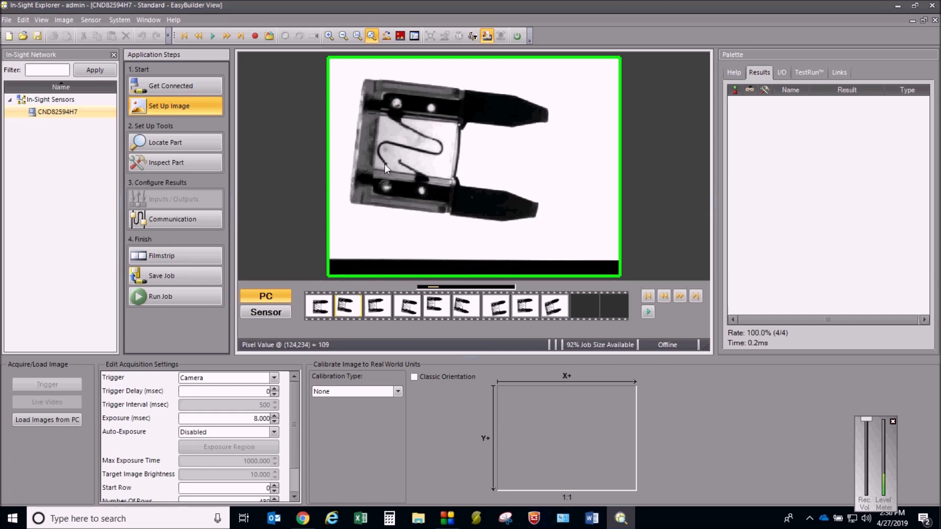
{"action": "left_click", "coordinate": [319, 309]}
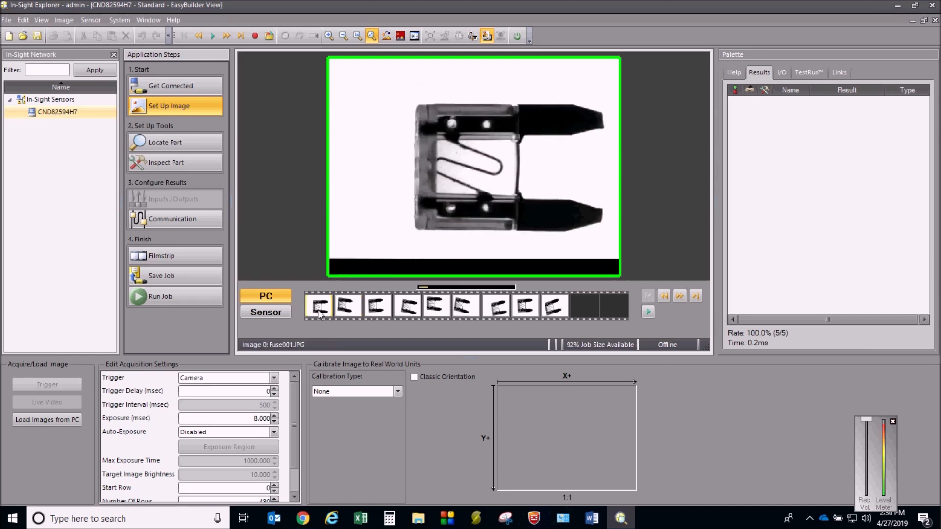
{"action": "left_click", "coordinate": [679, 297]}
{"action": "left_click", "coordinate": [679, 296]}
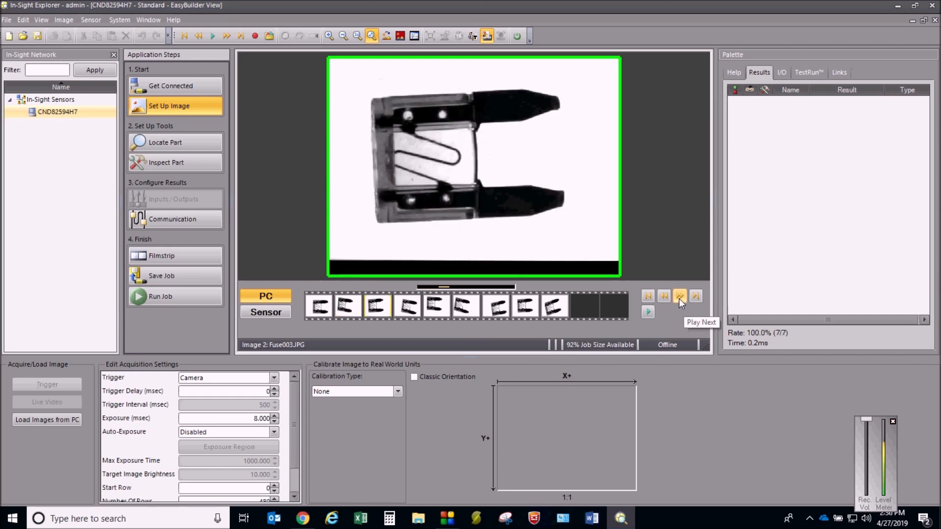
{"action": "left_click", "coordinate": [679, 296]}
{"action": "left_click", "coordinate": [679, 297]}
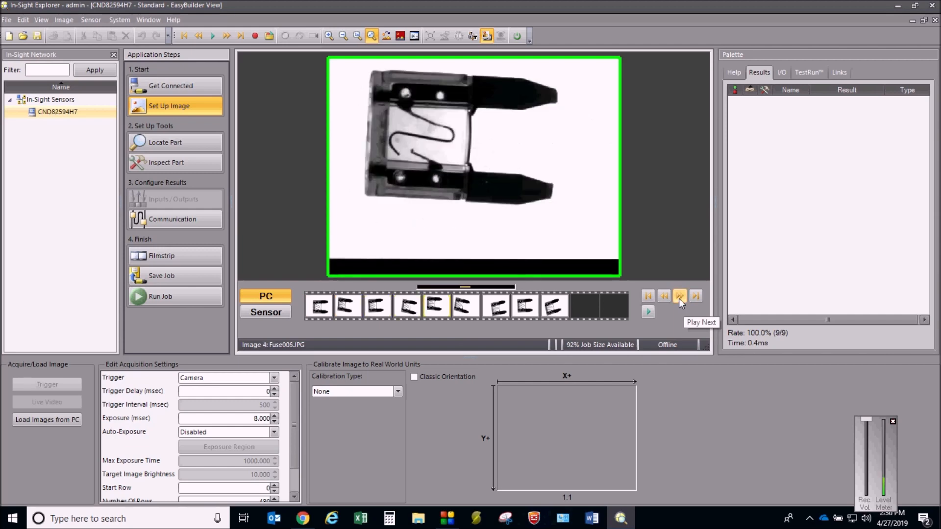
{"action": "left_click", "coordinate": [679, 297]}
{"action": "left_click", "coordinate": [680, 297]}
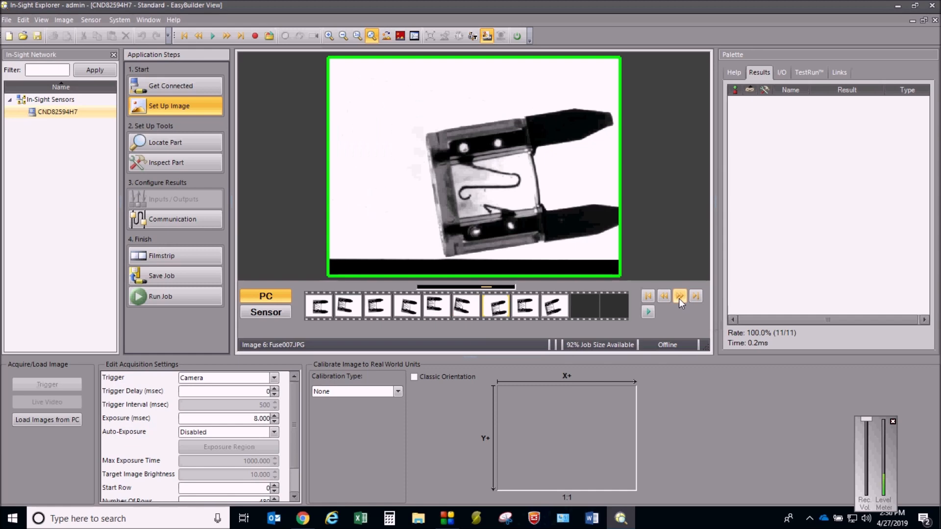
{"action": "left_click", "coordinate": [679, 297]}
{"action": "left_click", "coordinate": [679, 297]}
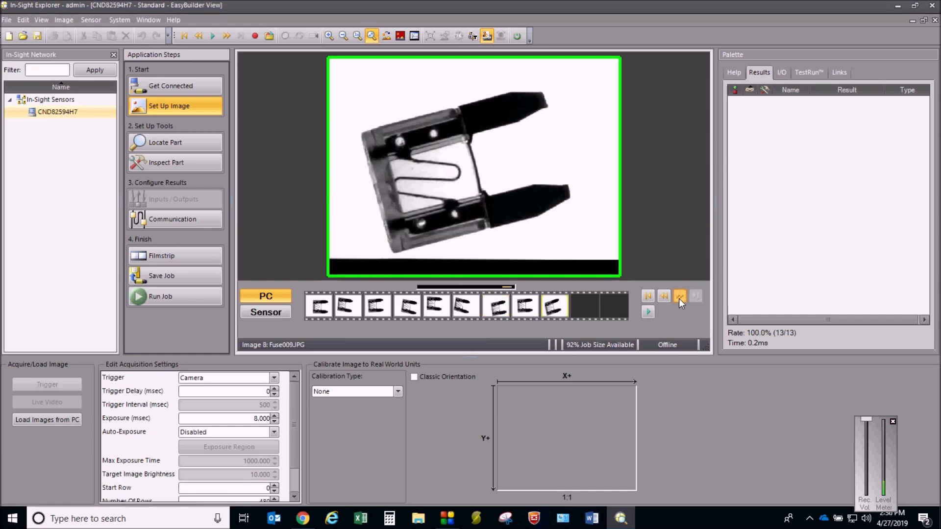
{"action": "left_click", "coordinate": [679, 297]}
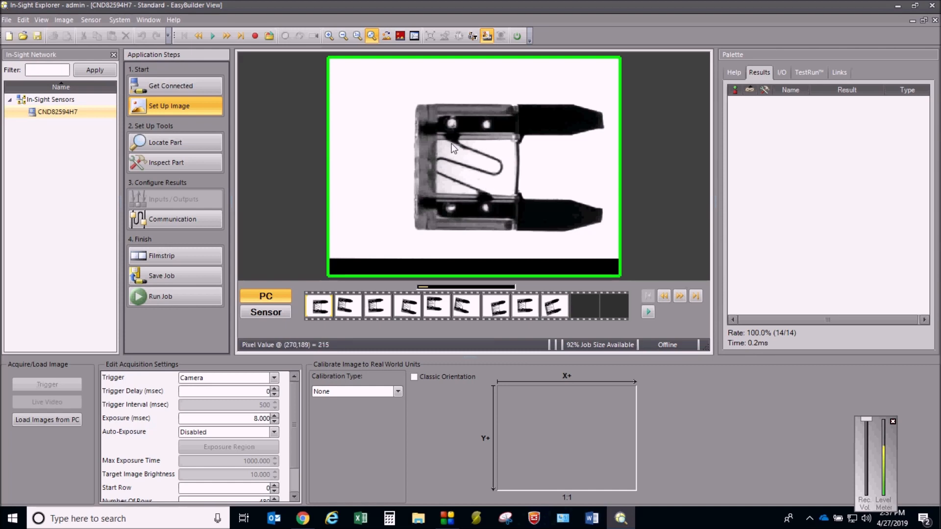
Step: Compare the fuses in Fuse003.JPG and Fuse002.JPG, and return to the first image, Fuse001.JPG
{"action": "left_click", "coordinate": [382, 307]}
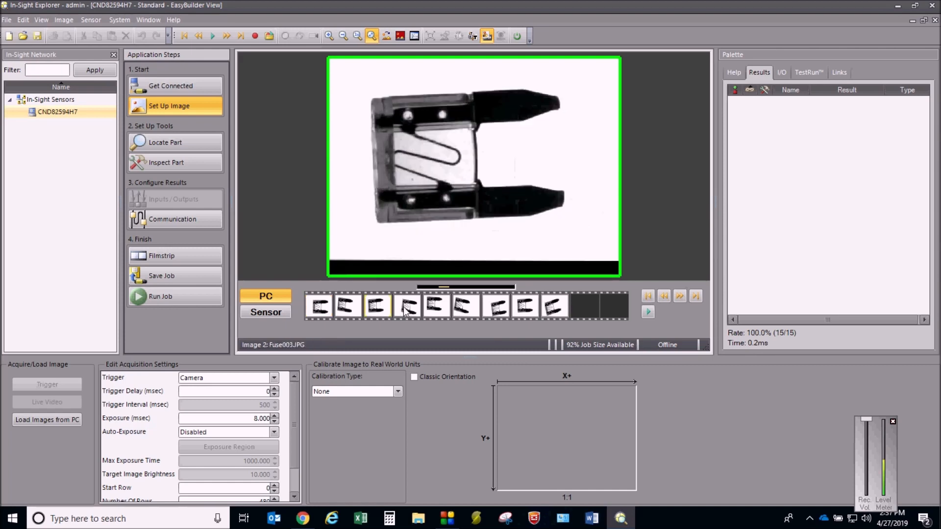
{"action": "left_click", "coordinate": [346, 307]}
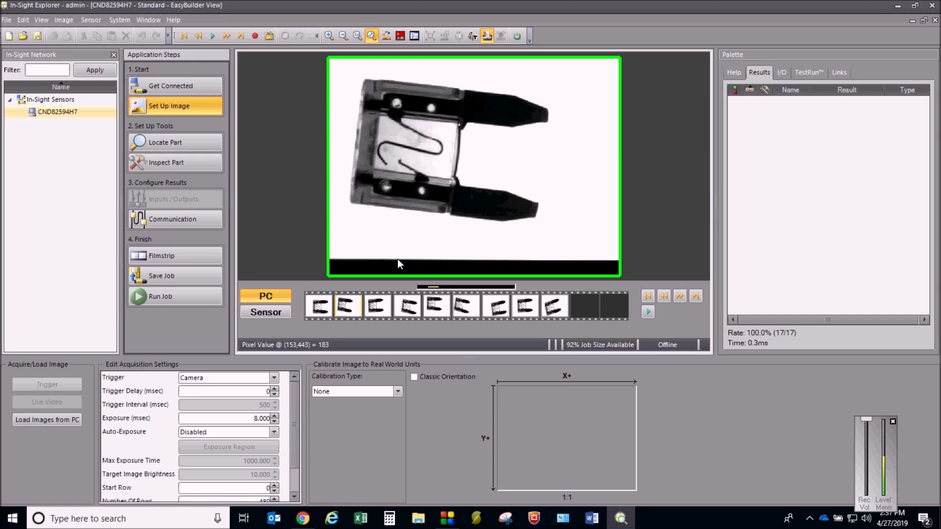
{"action": "left_click", "coordinate": [323, 304]}
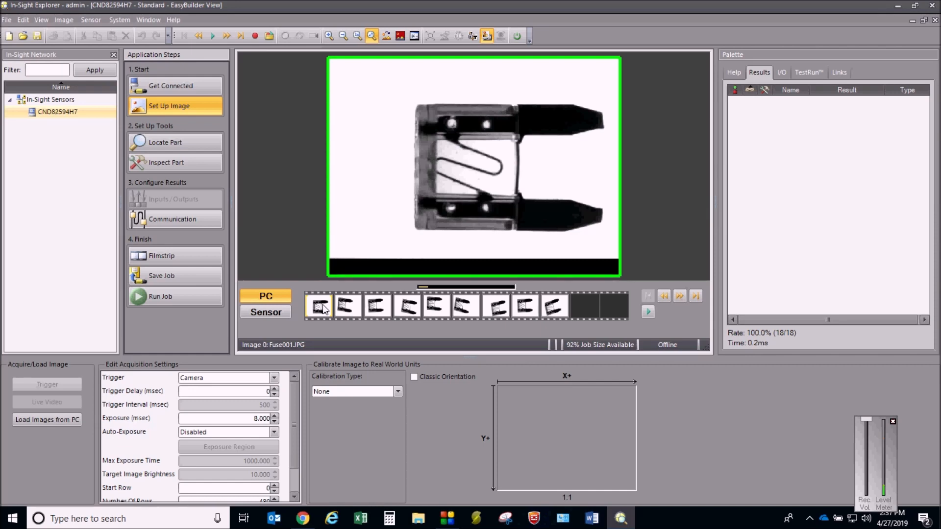
Step: Add a Pattern location tool to the job for locating the fuse
{"action": "left_click", "coordinate": [175, 150]}
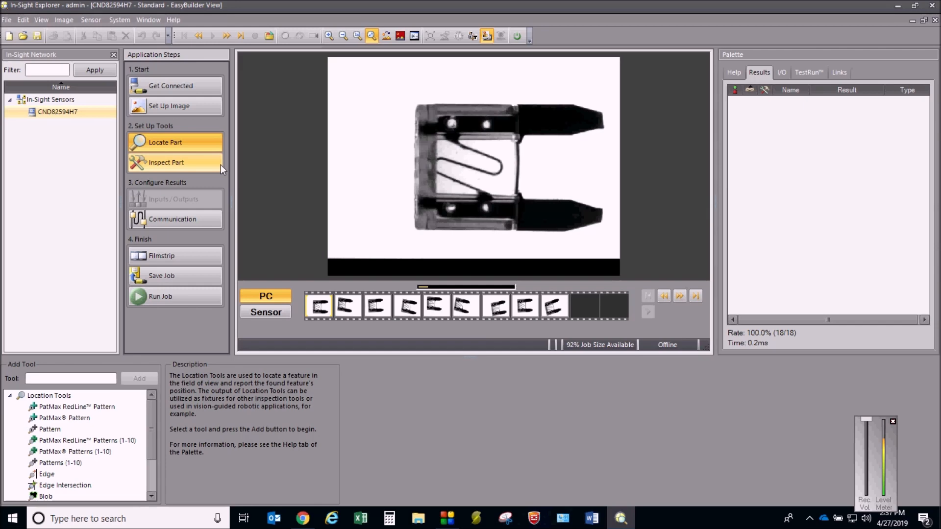
{"action": "left_click", "coordinate": [680, 297]}
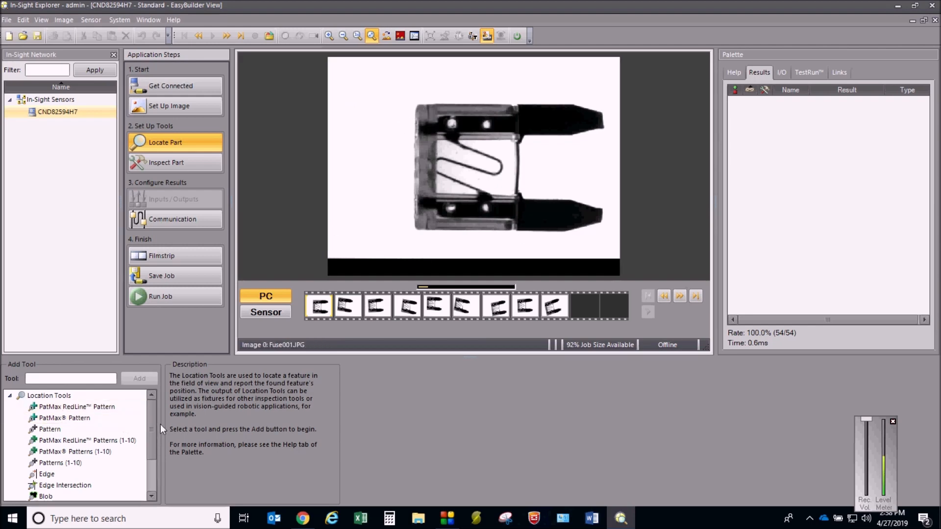
{"action": "left_click", "coordinate": [70, 417]}
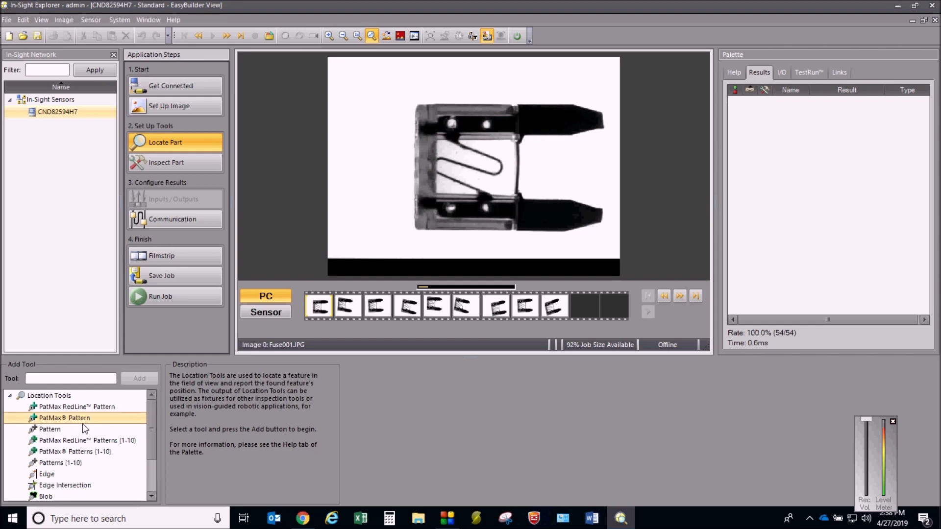
{"action": "left_click", "coordinate": [86, 429]}
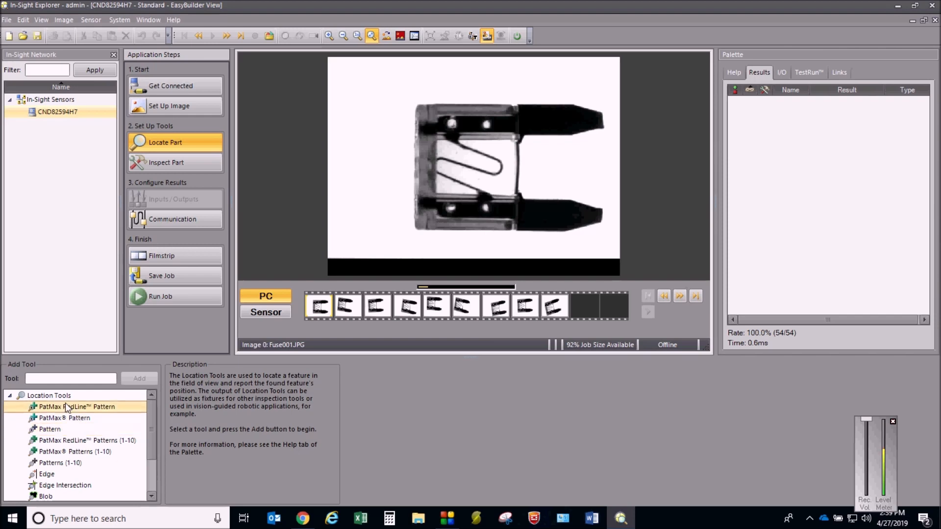
{"action": "double_click", "coordinate": [64, 430]}
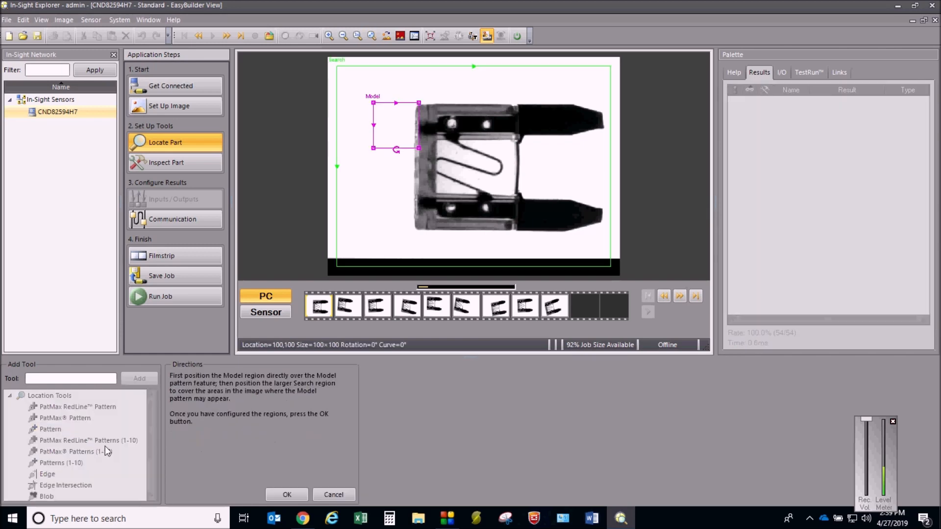
Step: Resize the Search region to nearly the full image width, with its lower edge above the black strip
{"action": "left_click", "coordinate": [339, 230]}
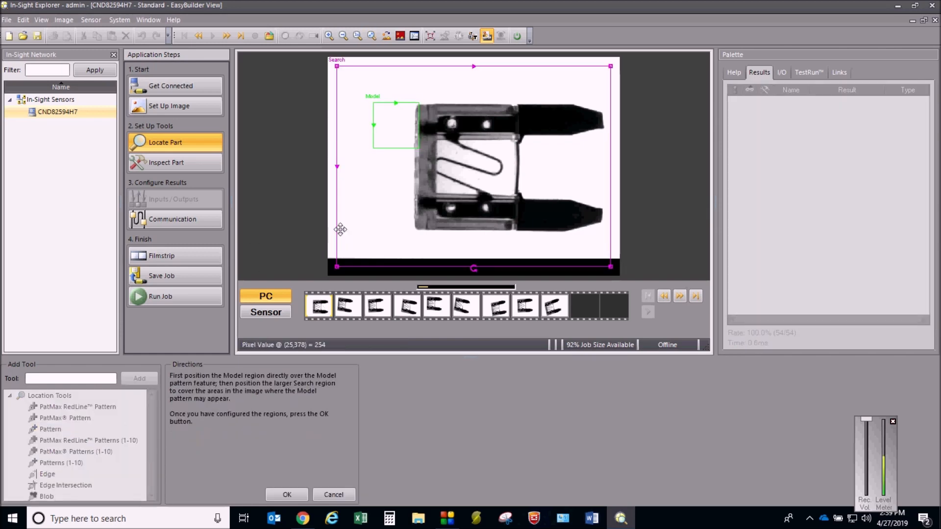
{"action": "left_click", "coordinate": [402, 148]}
{"action": "left_click", "coordinate": [340, 131]}
{"action": "left_click_drag", "start_coordinate": [340, 130], "coordinate": [333, 121]}
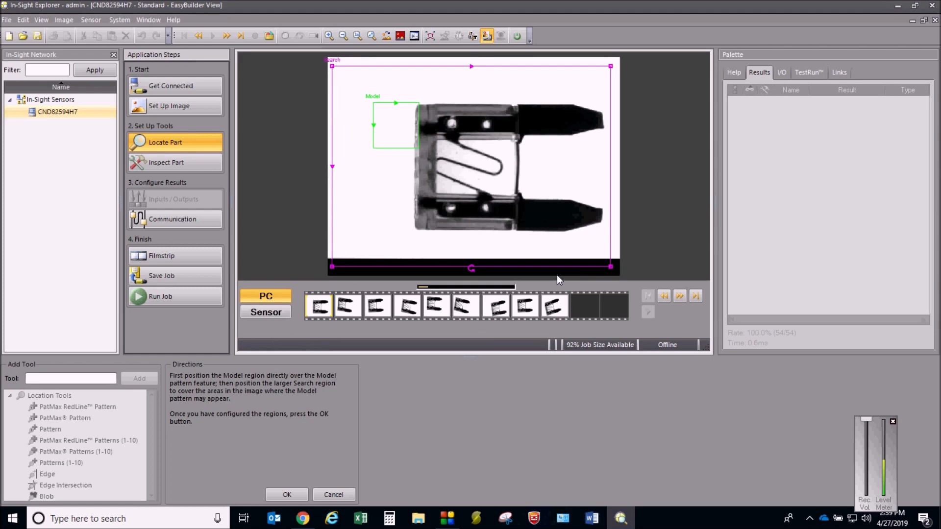
{"action": "left_click_drag", "start_coordinate": [610, 266], "coordinate": [613, 249]}
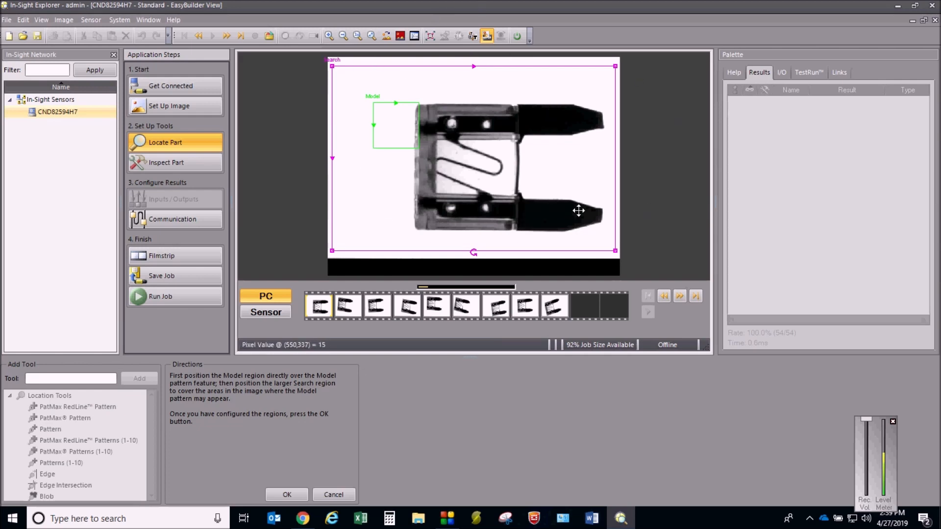
Step: Play through the fuse images to check whether the Search region encloses the fuse in each one
{"action": "left_click", "coordinate": [681, 296]}
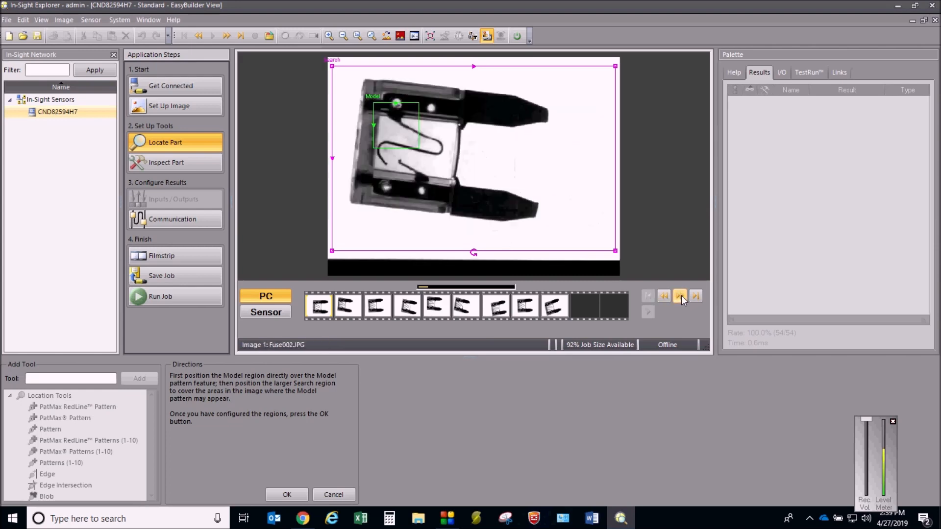
{"action": "left_click", "coordinate": [681, 296]}
{"action": "left_click", "coordinate": [681, 296]}
{"action": "left_click", "coordinate": [681, 296]}
{"action": "left_click", "coordinate": [681, 296]}
{"action": "left_click", "coordinate": [681, 296]}
{"action": "left_click", "coordinate": [681, 296]}
{"action": "left_click", "coordinate": [681, 296]}
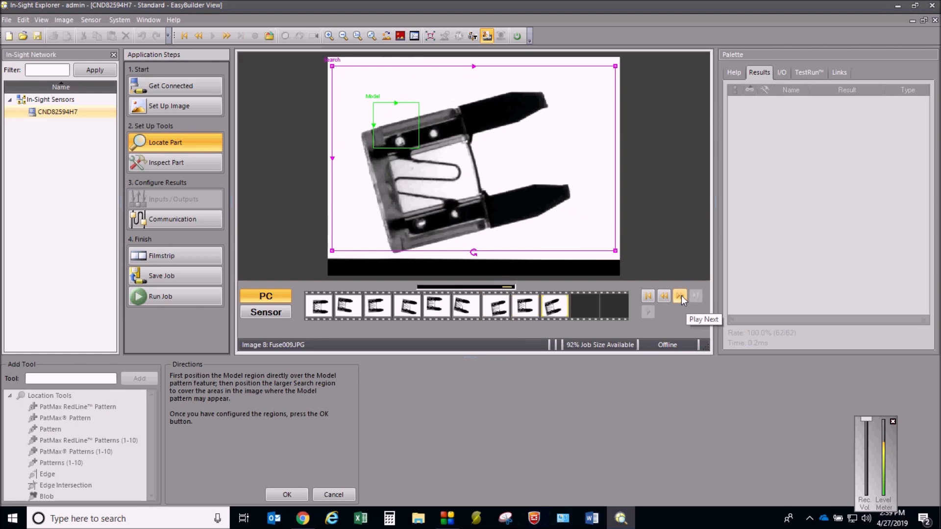
{"action": "left_click", "coordinate": [682, 296]}
{"action": "left_click", "coordinate": [681, 296]}
{"action": "left_click", "coordinate": [681, 296]}
{"action": "left_click", "coordinate": [681, 296]}
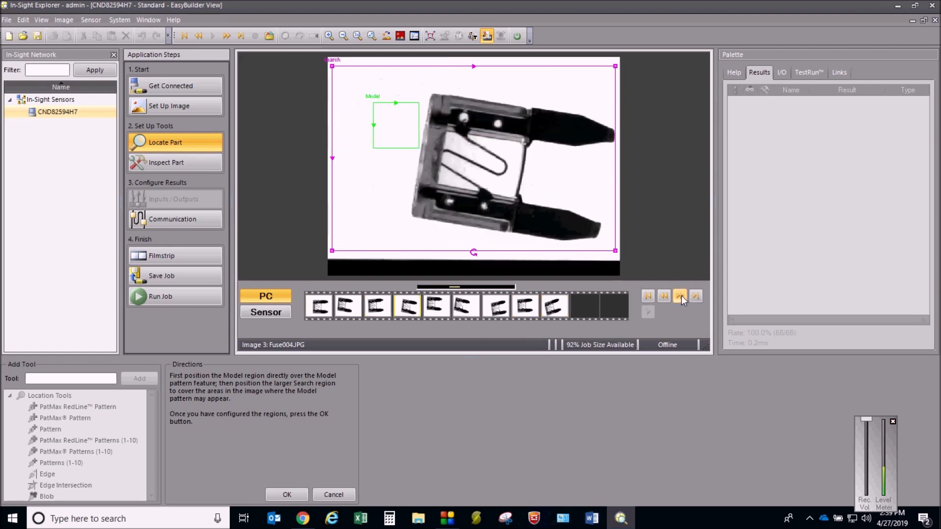
Step: Extend the Search region to the right border of the image and check it on the images up to Fuse006.JPG
{"action": "left_click_drag", "start_coordinate": [613, 117], "coordinate": [618, 117]}
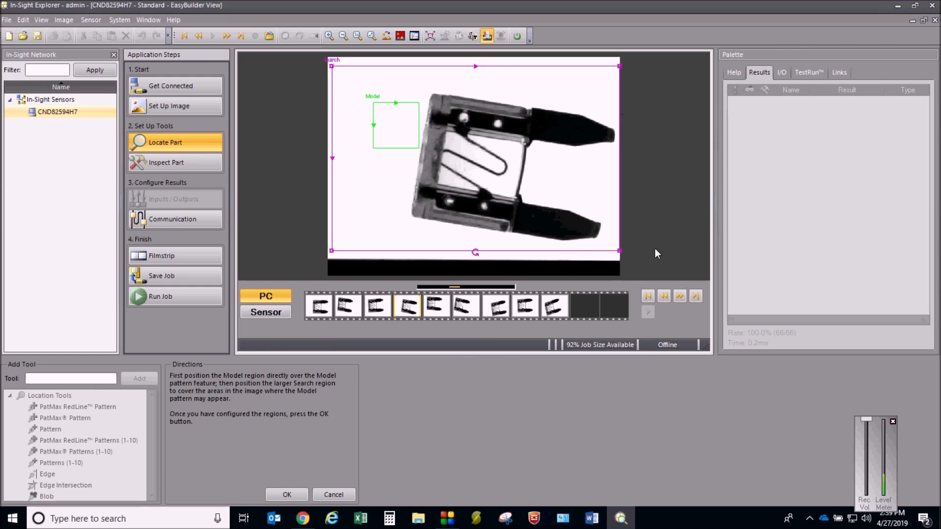
{"action": "left_click", "coordinate": [681, 296]}
{"action": "left_click", "coordinate": [681, 296]}
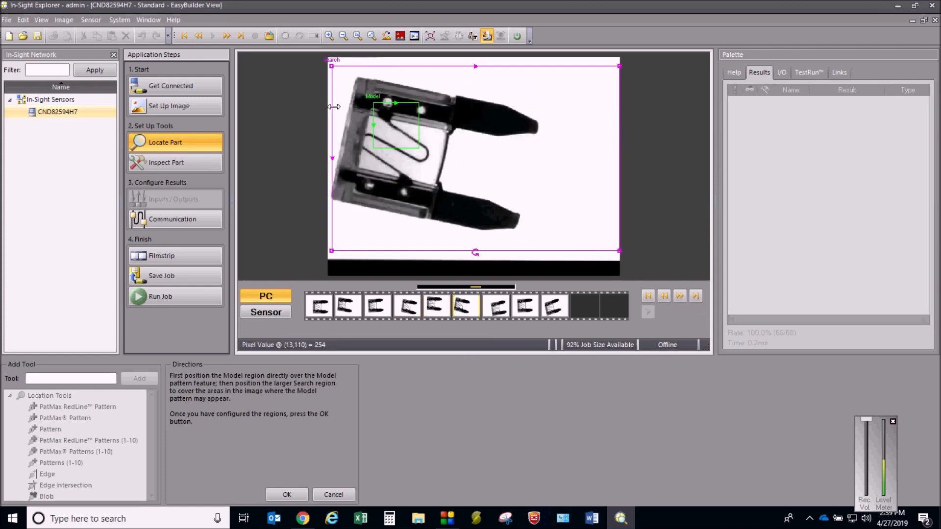
Step: Extend the Search region to the image's left border and down into the black strip, checking it on the remaining fuse images
{"action": "left_click_drag", "start_coordinate": [335, 106], "coordinate": [330, 107]}
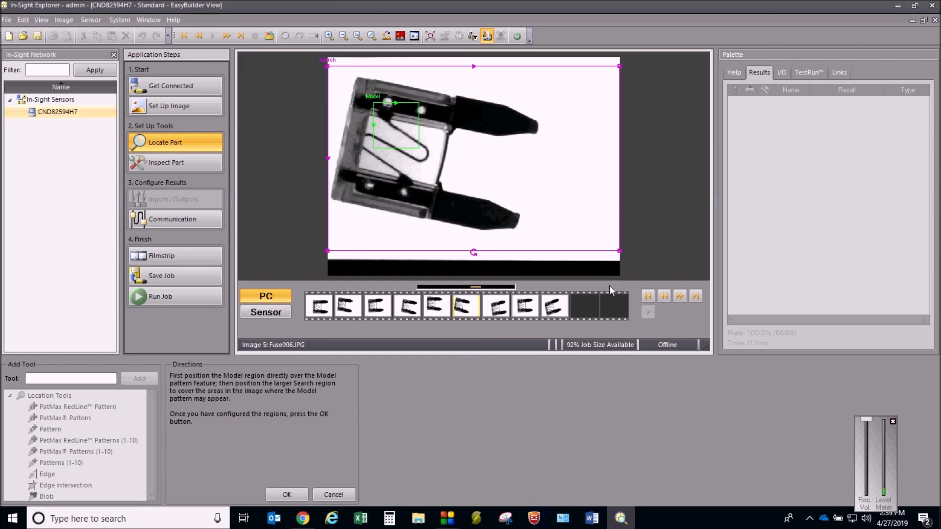
{"action": "left_click", "coordinate": [680, 297]}
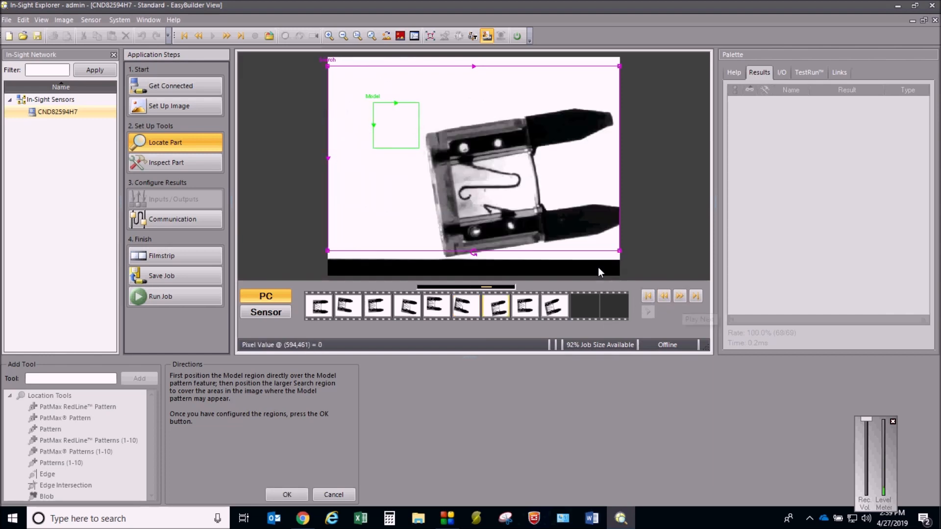
{"action": "left_click_drag", "start_coordinate": [568, 250], "coordinate": [568, 265]}
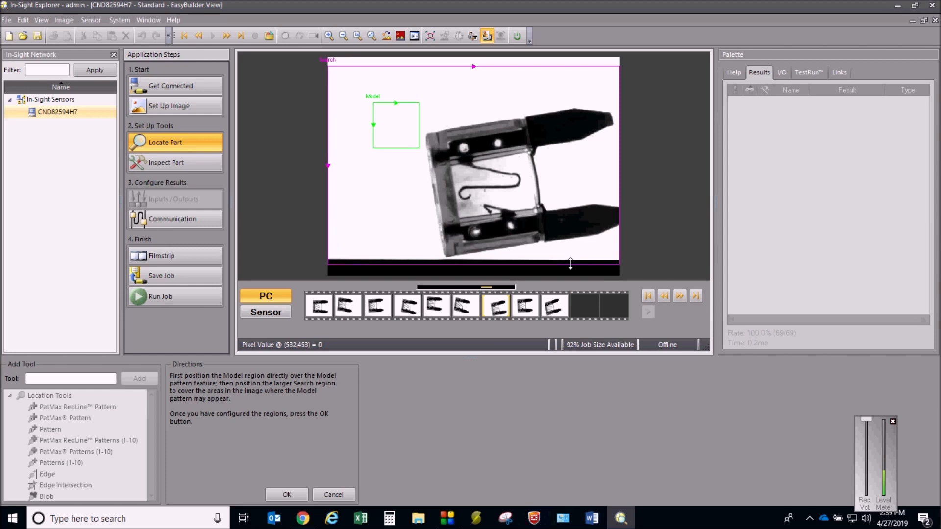
{"action": "left_click", "coordinate": [681, 296]}
{"action": "left_click", "coordinate": [680, 295]}
{"action": "double_click", "coordinate": [680, 296]}
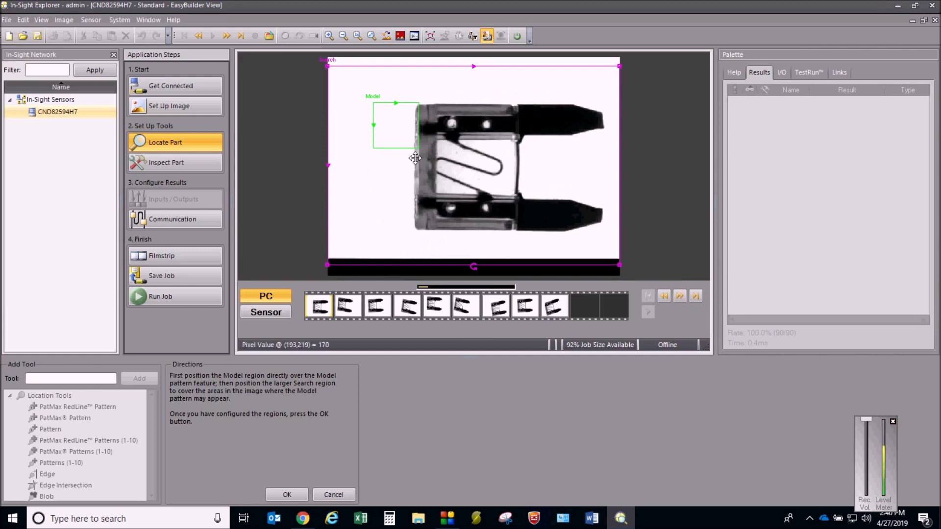
Step: Fit the Model region over the fuse's upper-left corner and upper edge in Fuse001.JPG and accept both regions
{"action": "left_click", "coordinate": [398, 130]}
{"action": "left_click_drag", "start_coordinate": [397, 125], "coordinate": [421, 104]}
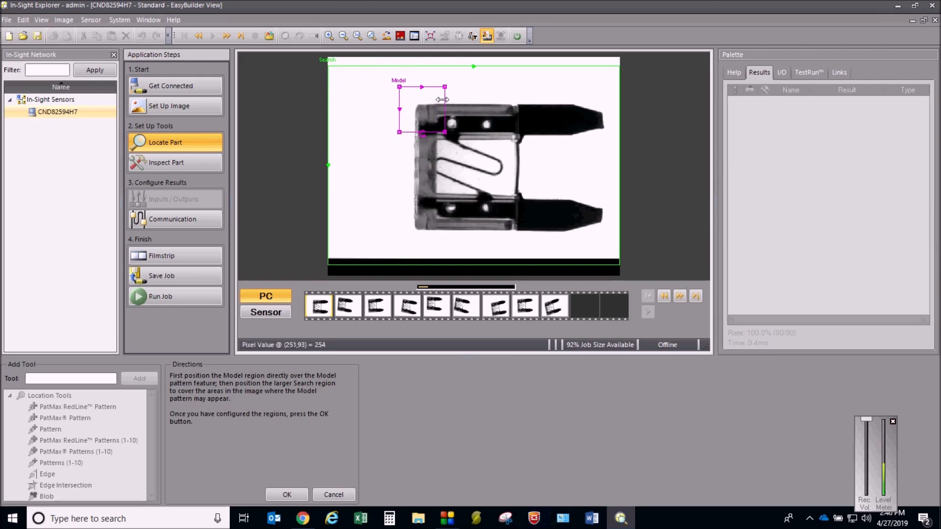
{"action": "left_click_drag", "start_coordinate": [443, 99], "coordinate": [466, 100]}
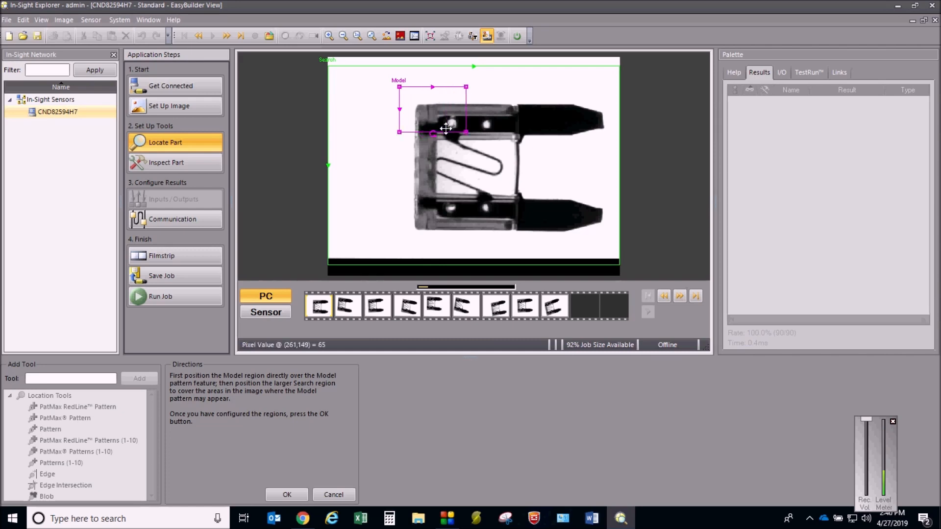
{"action": "left_click_drag", "start_coordinate": [445, 131], "coordinate": [443, 115]}
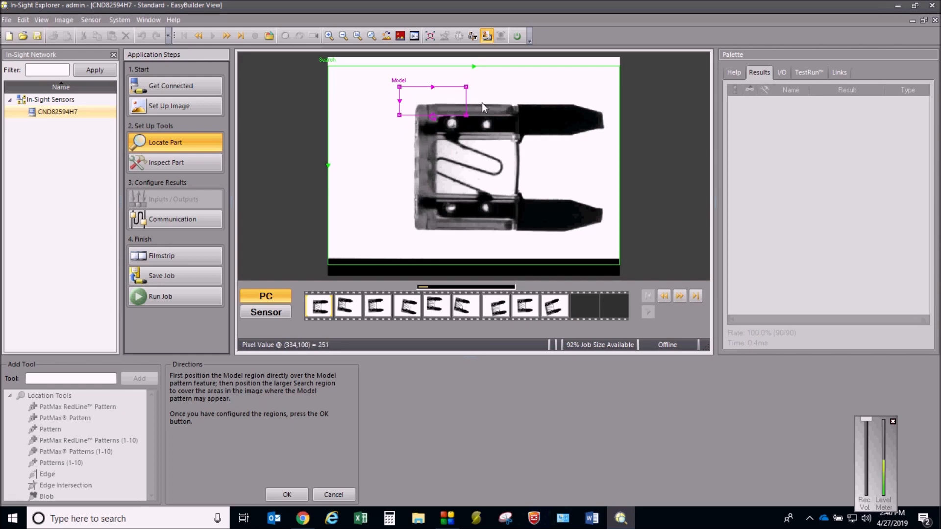
{"action": "left_click_drag", "start_coordinate": [466, 96], "coordinate": [510, 96]}
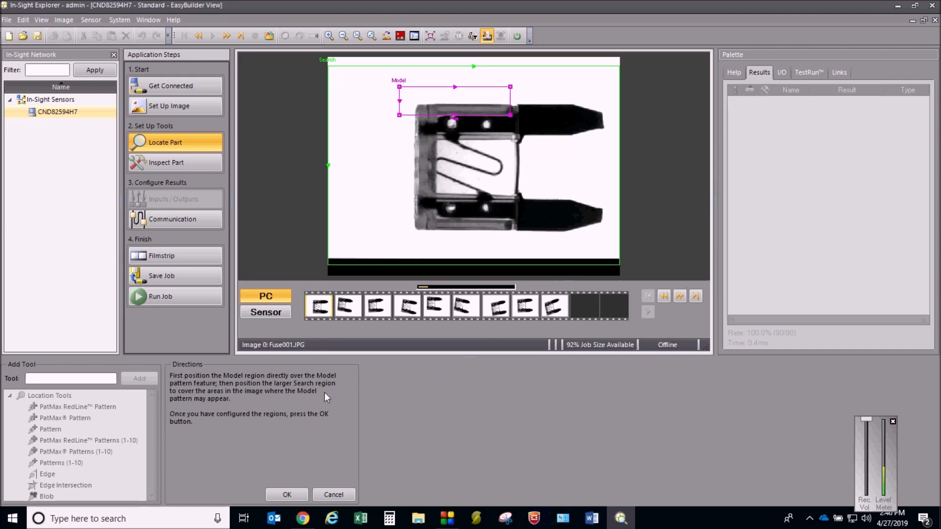
{"action": "left_click", "coordinate": [286, 495]}
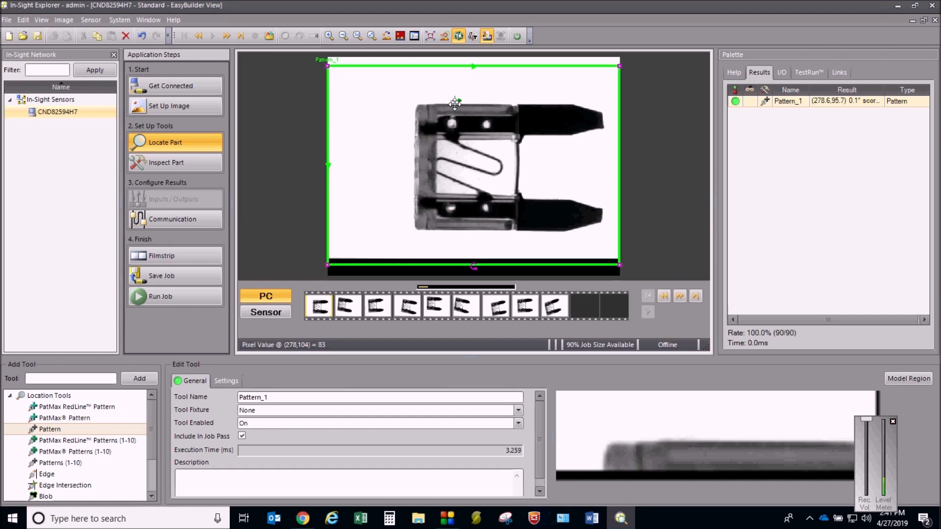
Step: Play through the fuse images to check whether the pattern is found at the fuse's upper edge in each one
{"action": "left_click", "coordinate": [680, 296]}
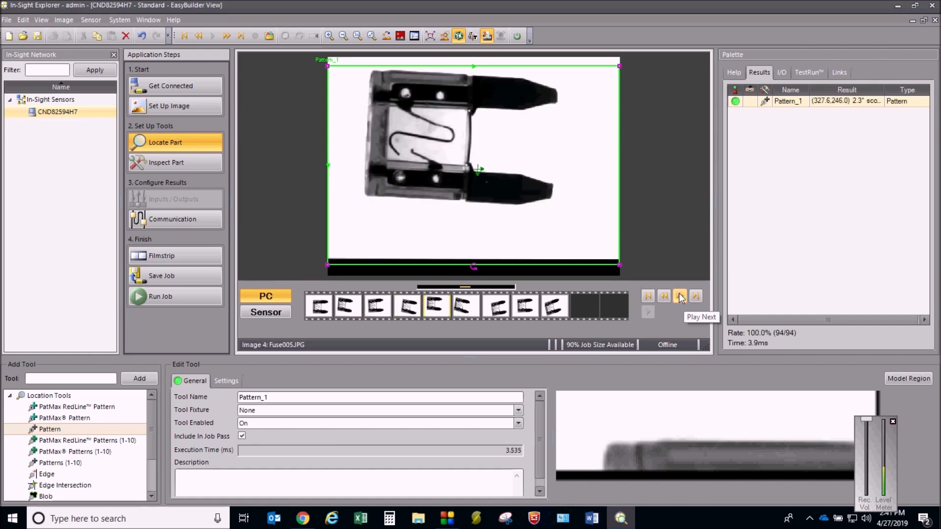
{"action": "left_click", "coordinate": [680, 296]}
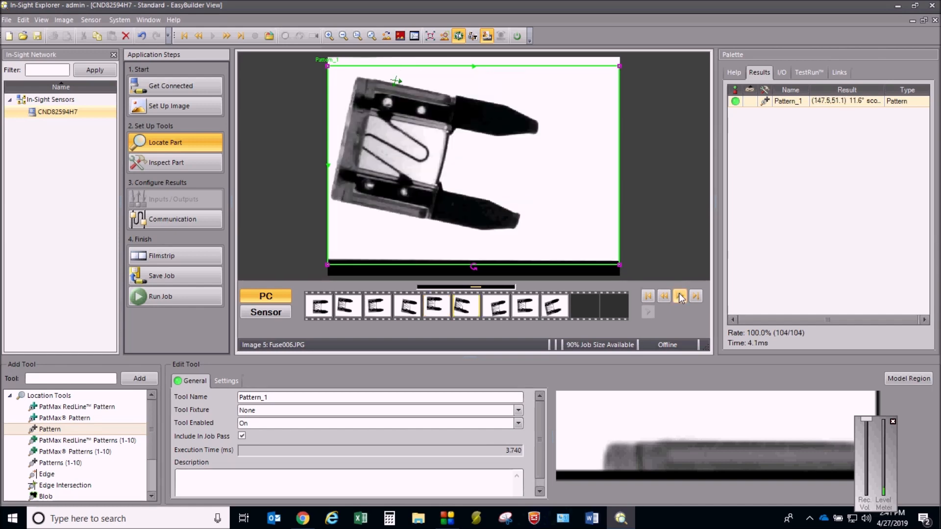
{"action": "left_click", "coordinate": [680, 296]}
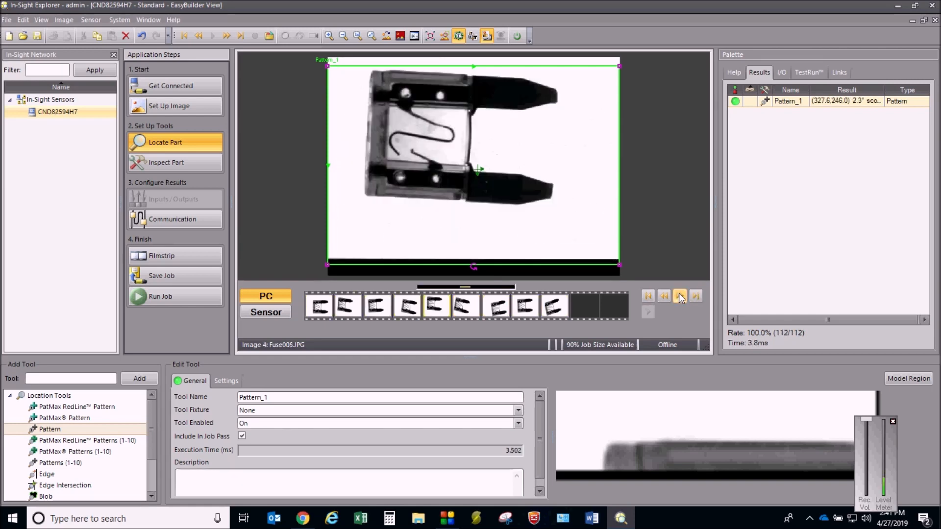
{"action": "left_click", "coordinate": [680, 296]}
Step: Delete the Pattern_1 tool from the job
{"action": "left_click", "coordinate": [817, 102]}
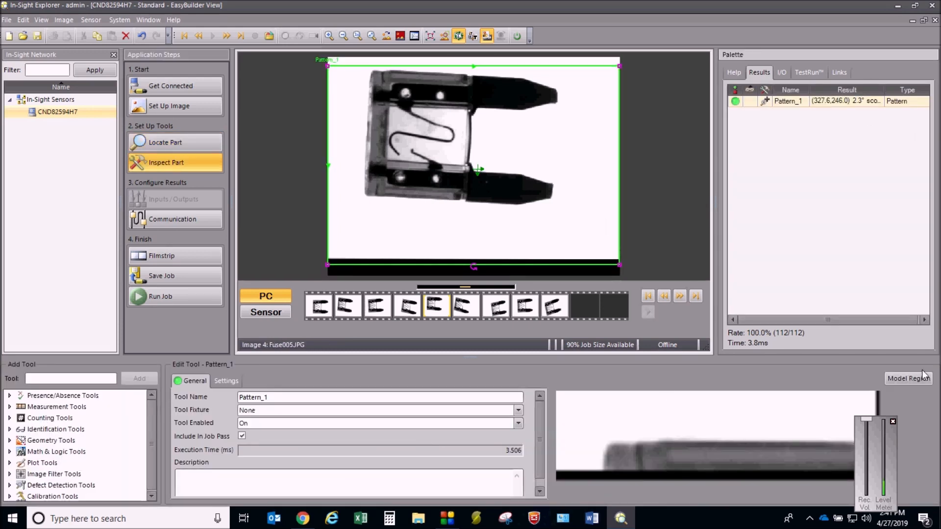
{"action": "right_click", "coordinate": [832, 104]}
{"action": "left_click", "coordinate": [739, 140]}
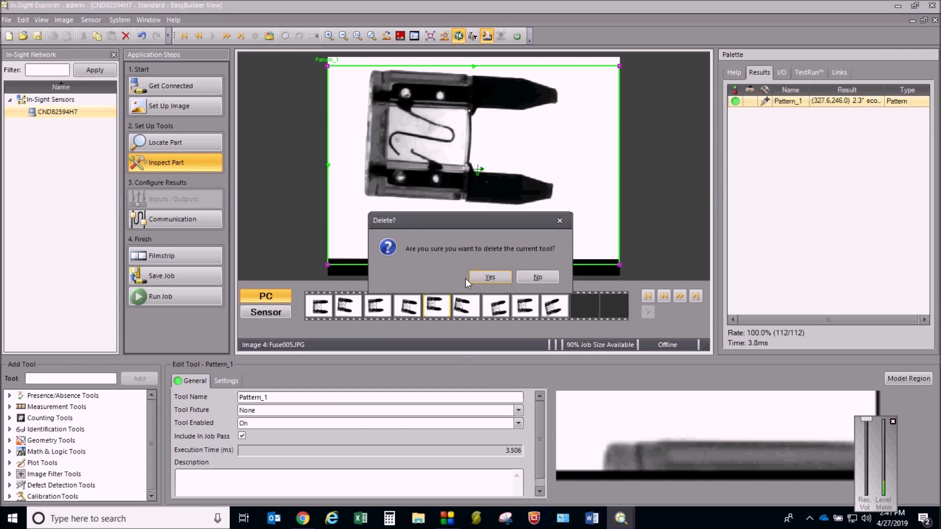
{"action": "left_click", "coordinate": [486, 278]}
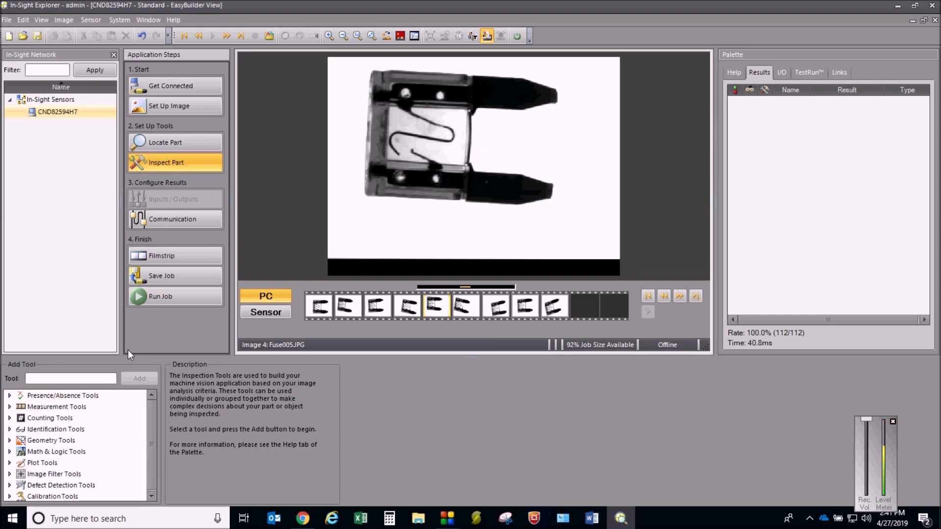
{"action": "left_click", "coordinate": [7, 396]}
{"action": "left_click", "coordinate": [9, 396]}
{"action": "left_click", "coordinate": [9, 407]}
{"action": "left_click", "coordinate": [9, 408]}
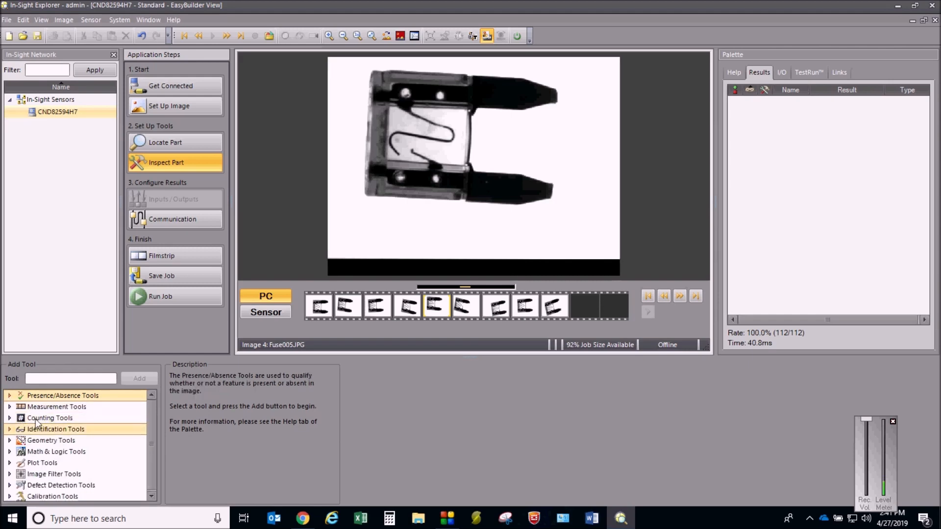
Step: Add a new Pattern location tool on Fuse001.JPG, with a narrow Model region enclosing the full height of the fuse's left end
{"action": "left_click", "coordinate": [172, 142]}
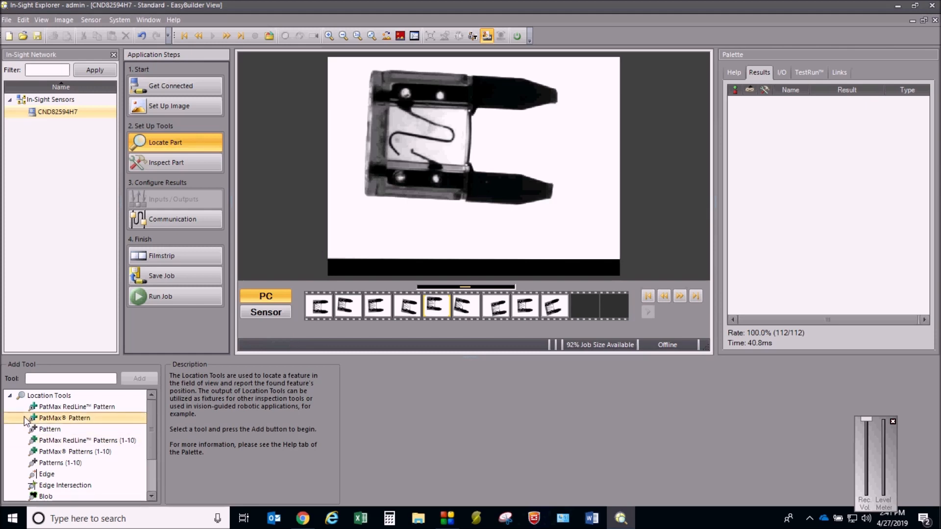
{"action": "double_click", "coordinate": [49, 429]}
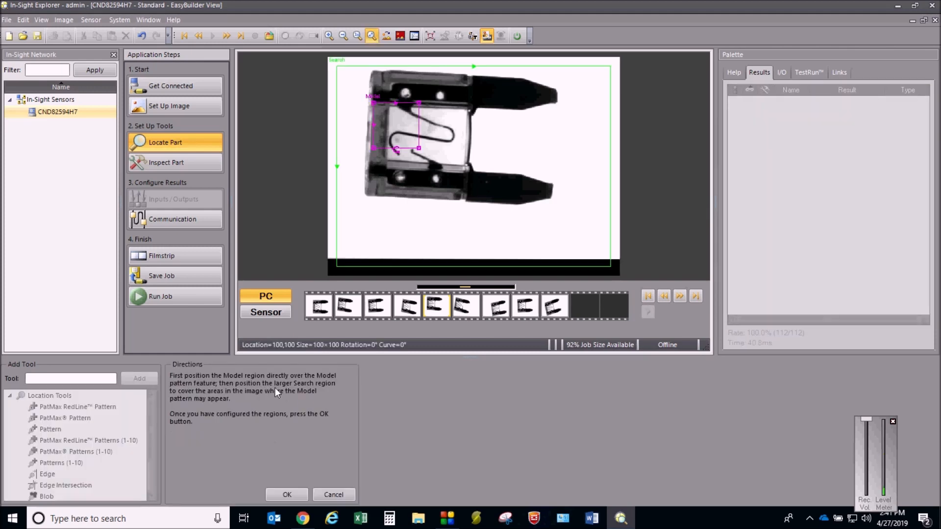
{"action": "left_click", "coordinate": [324, 310]}
{"action": "left_click_drag", "start_coordinate": [374, 119], "coordinate": [434, 113]}
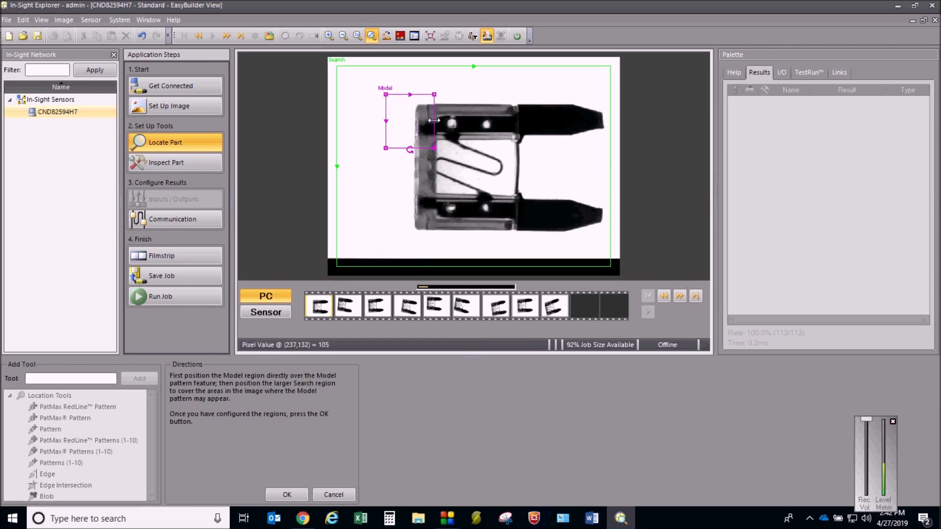
{"action": "left_click_drag", "start_coordinate": [421, 148], "coordinate": [423, 234]}
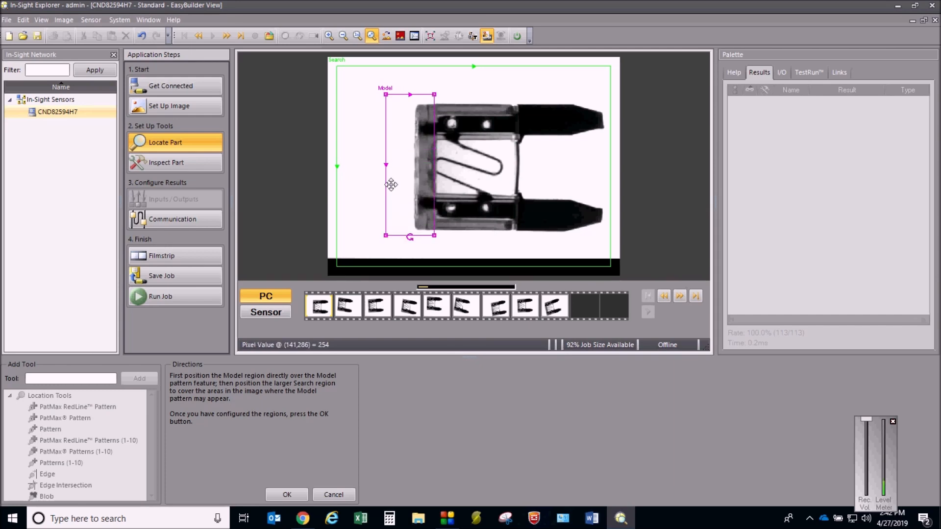
{"action": "left_click_drag", "start_coordinate": [385, 153], "coordinate": [404, 160]}
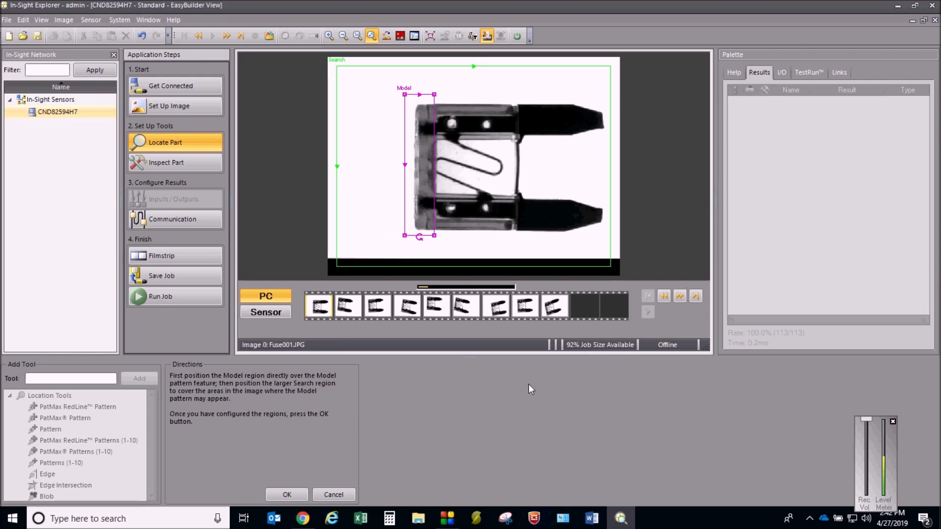
{"action": "left_click", "coordinate": [298, 494]}
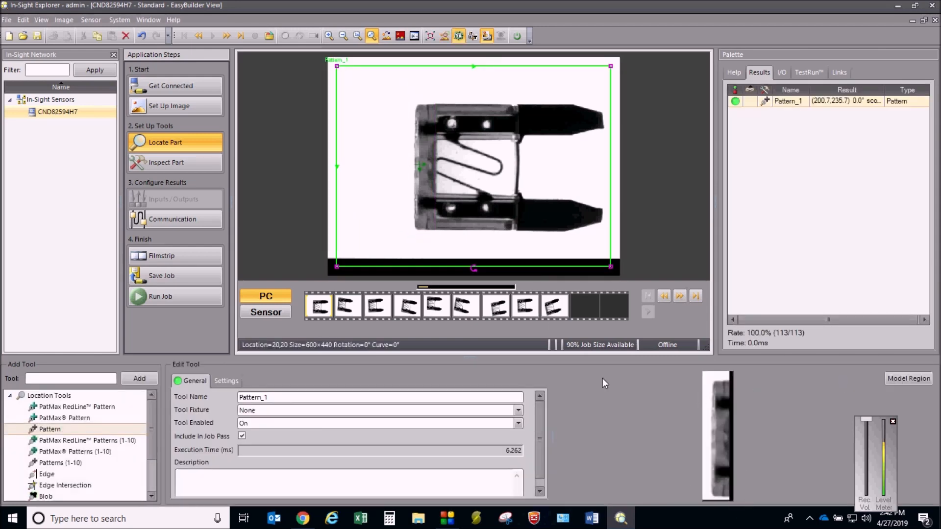
Step: Play through the fuse images to check whether the new pattern locates the fuse's left end in each one
{"action": "left_click", "coordinate": [678, 297]}
{"action": "left_click", "coordinate": [679, 297]}
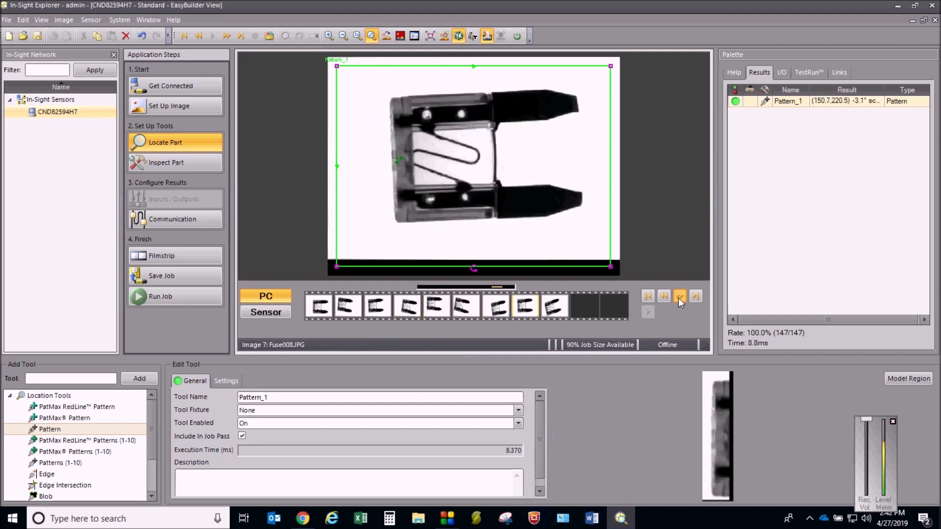
{"action": "left_click", "coordinate": [678, 297]}
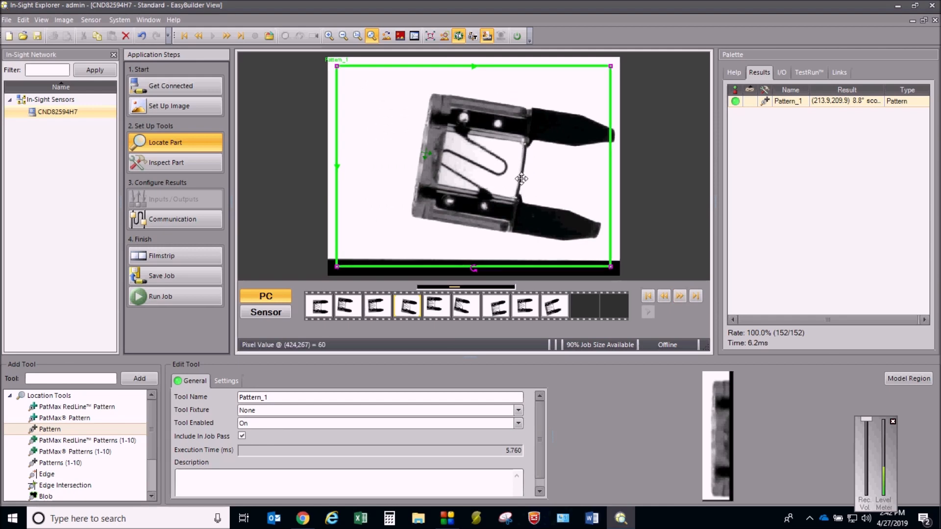
{"action": "left_click", "coordinate": [677, 296]}
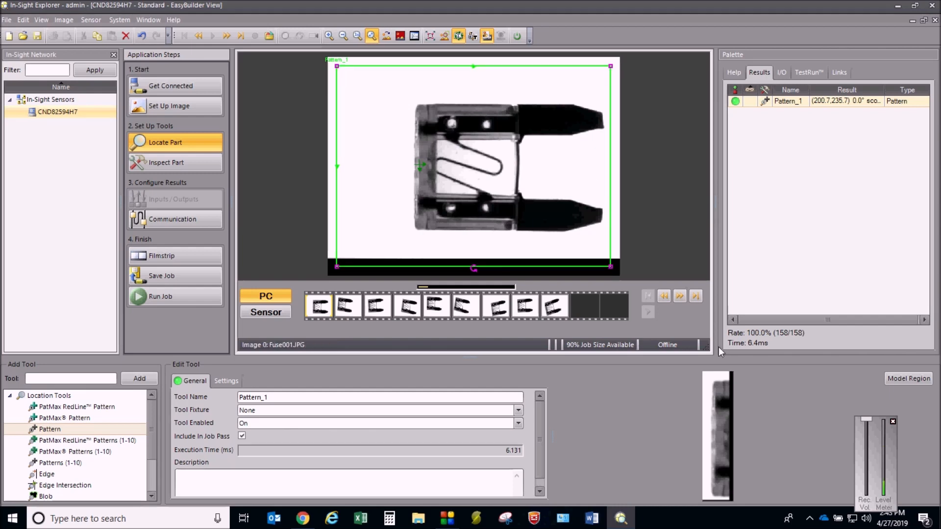
{"action": "left_click", "coordinate": [680, 297]}
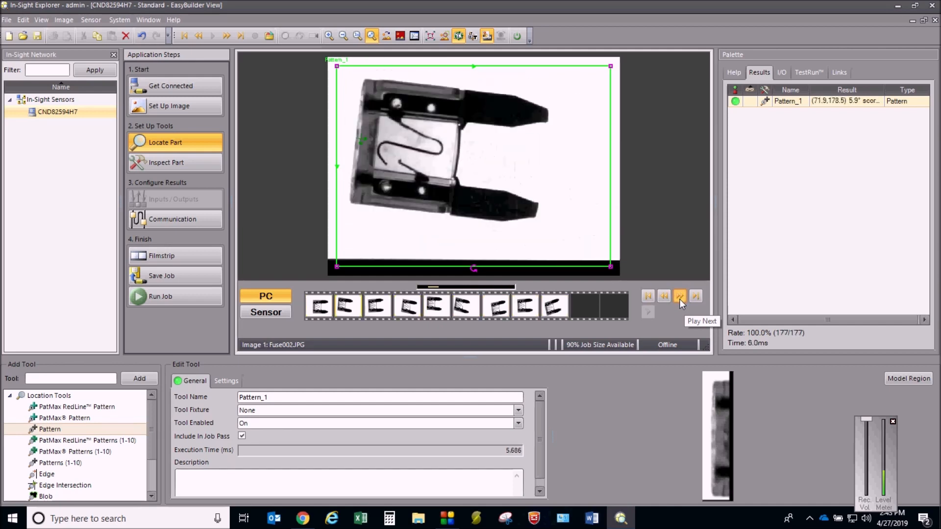
{"action": "left_click", "coordinate": [679, 299]}
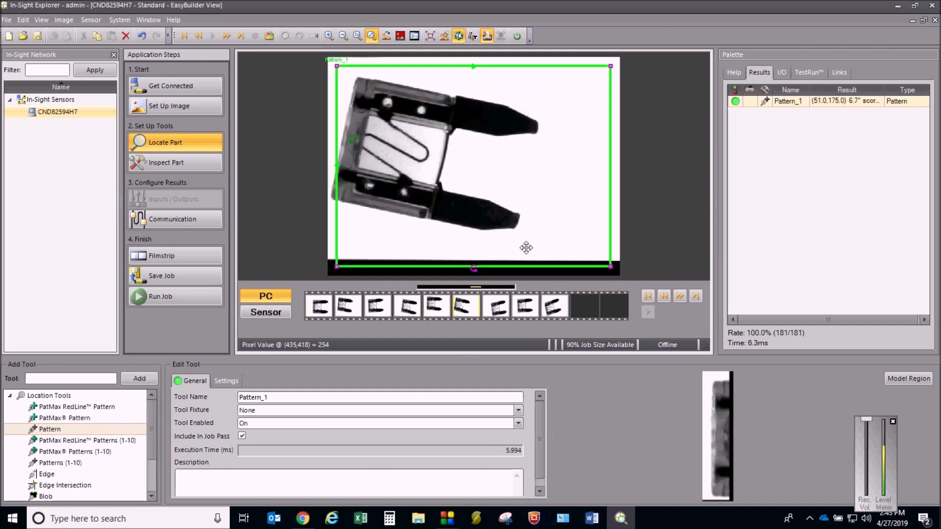
Step: Extend the Pattern_1 search region on all four sides to nearly the full image and check it on the other fuse images
{"action": "left_click_drag", "start_coordinate": [337, 129], "coordinate": [320, 129]}
{"action": "left_click_drag", "start_coordinate": [362, 73], "coordinate": [361, 56]}
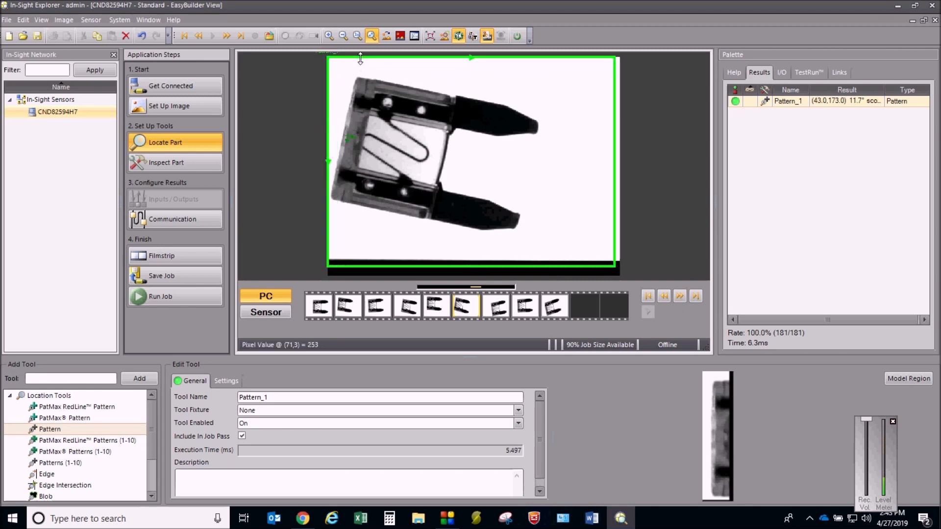
{"action": "left_click_drag", "start_coordinate": [470, 266], "coordinate": [471, 273]}
{"action": "left_click_drag", "start_coordinate": [615, 207], "coordinate": [625, 210]}
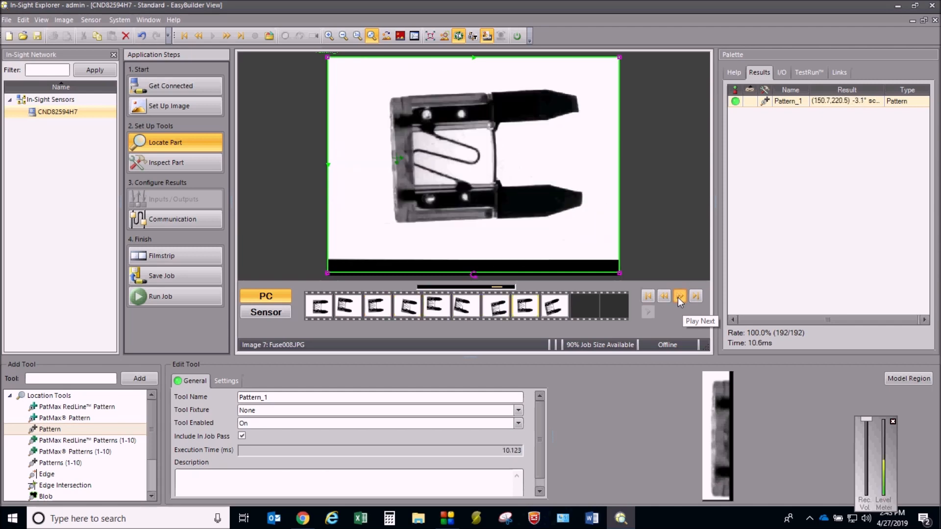
{"action": "left_click", "coordinate": [678, 297]}
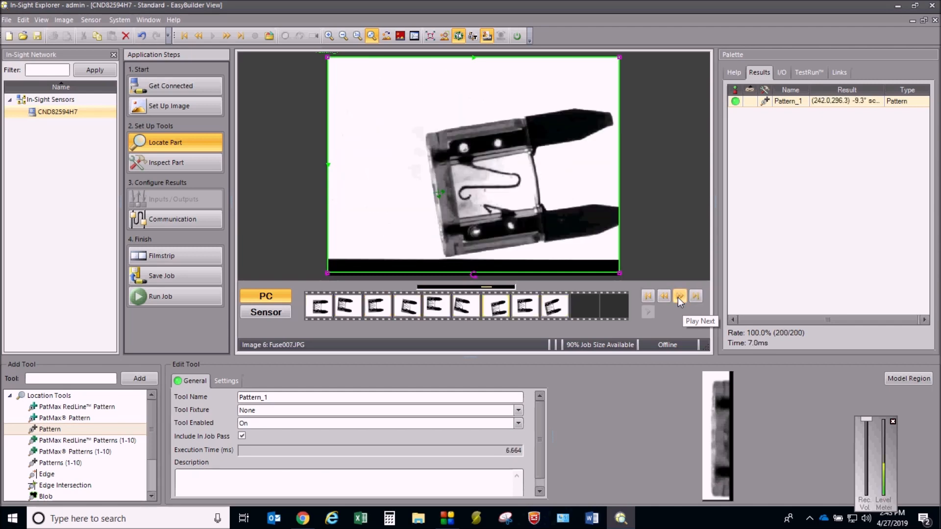
Step: Display Fuse001.JPG and browse the inspection tool categories, ending with the Presence/Absence Tools expanded
{"action": "left_click", "coordinate": [189, 163]}
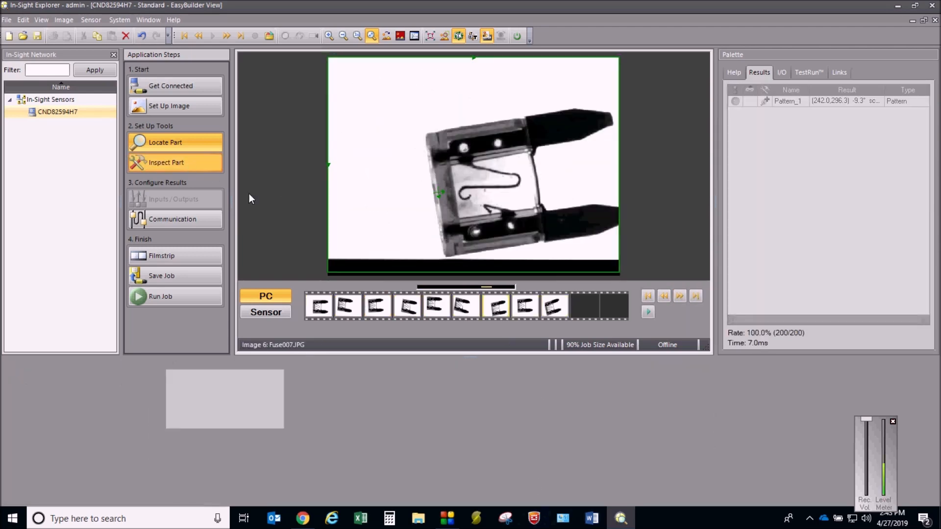
{"action": "left_click", "coordinate": [315, 309]}
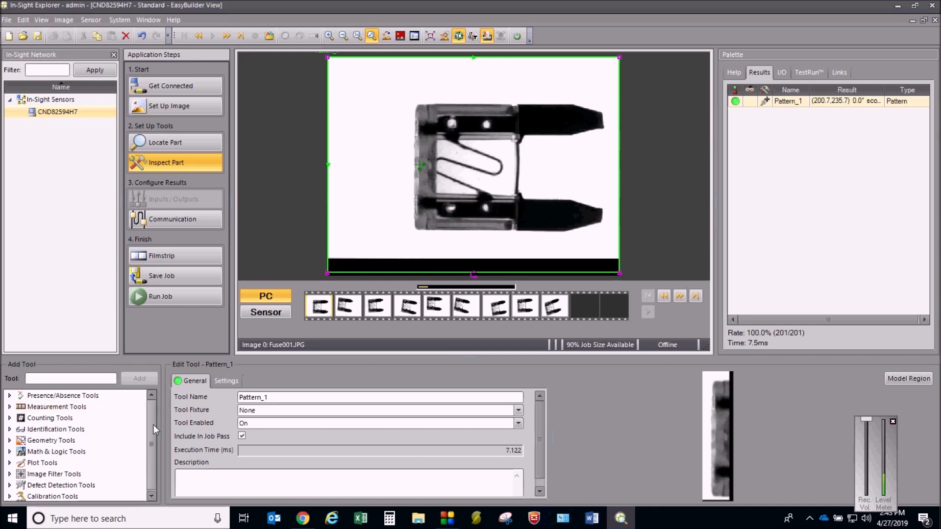
{"action": "left_click", "coordinate": [9, 407]}
{"action": "left_click", "coordinate": [10, 407]}
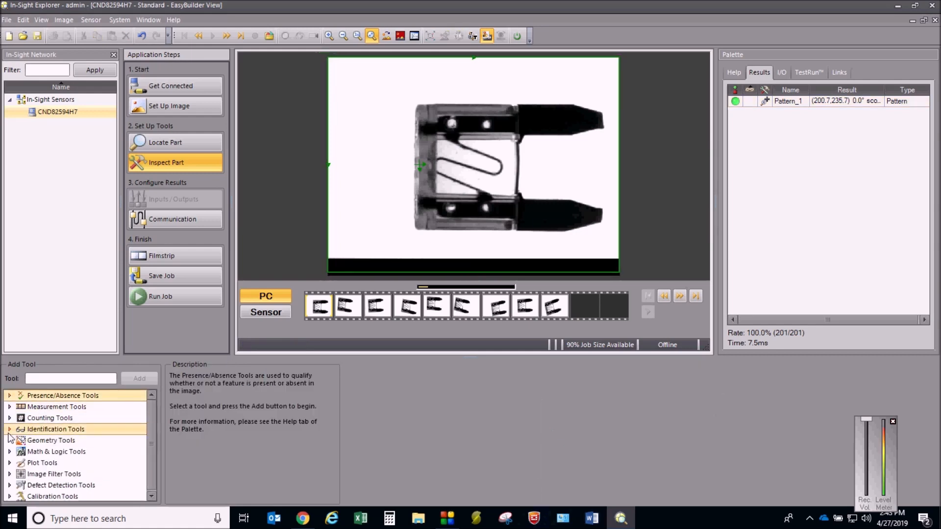
{"action": "left_click", "coordinate": [10, 429]}
{"action": "left_click", "coordinate": [10, 418]}
{"action": "left_click", "coordinate": [9, 419]}
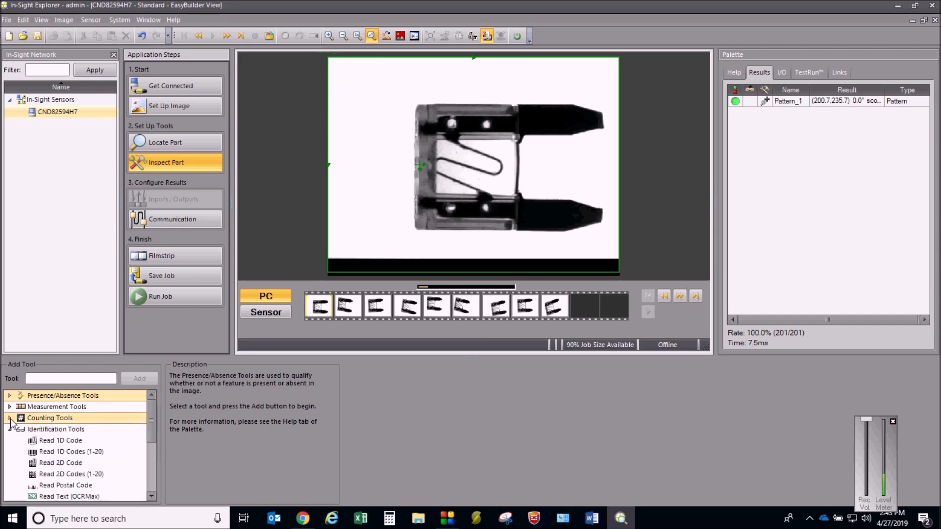
{"action": "left_click", "coordinate": [9, 430]}
{"action": "left_click", "coordinate": [10, 430]}
{"action": "left_click", "coordinate": [10, 396]}
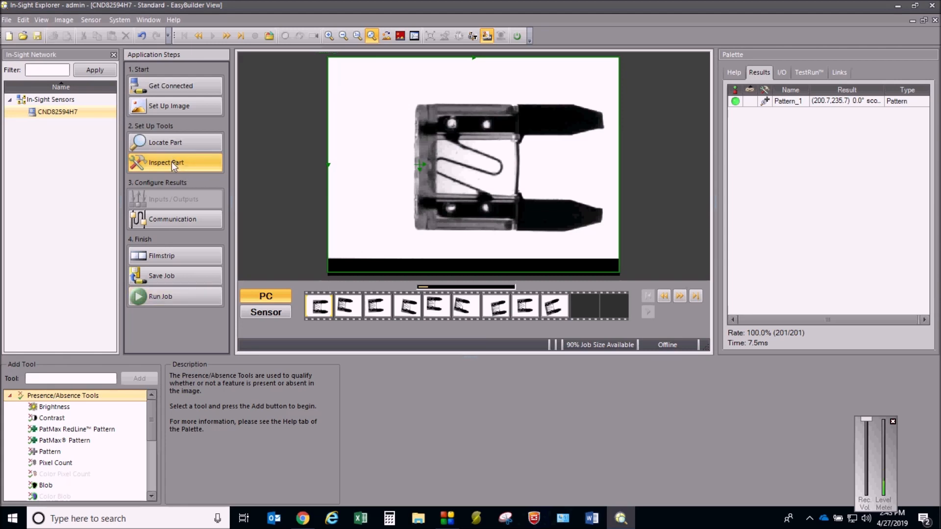
Step: Add a presence/absence Pattern tool, moving its Model region onto the fuse's wire and fitting the Search region around the fuse body
{"action": "left_click", "coordinate": [65, 453]}
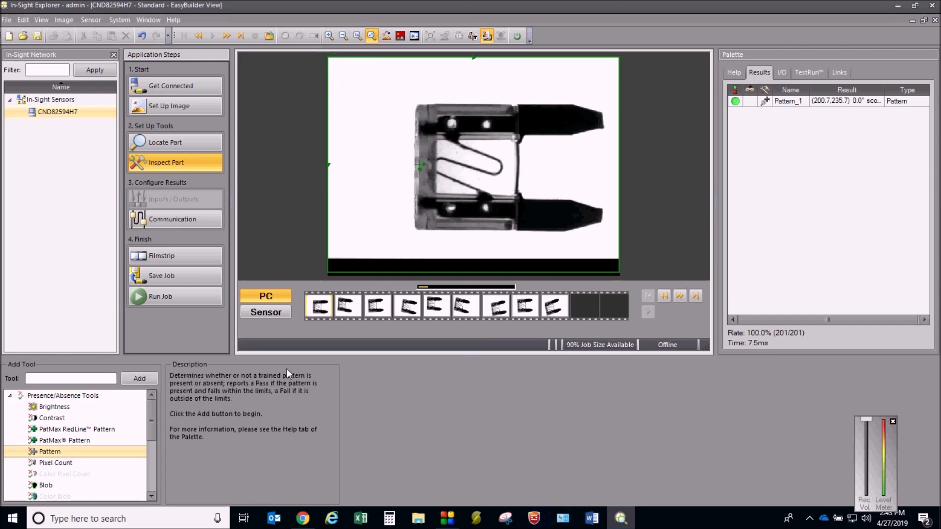
{"action": "double_click", "coordinate": [122, 451]}
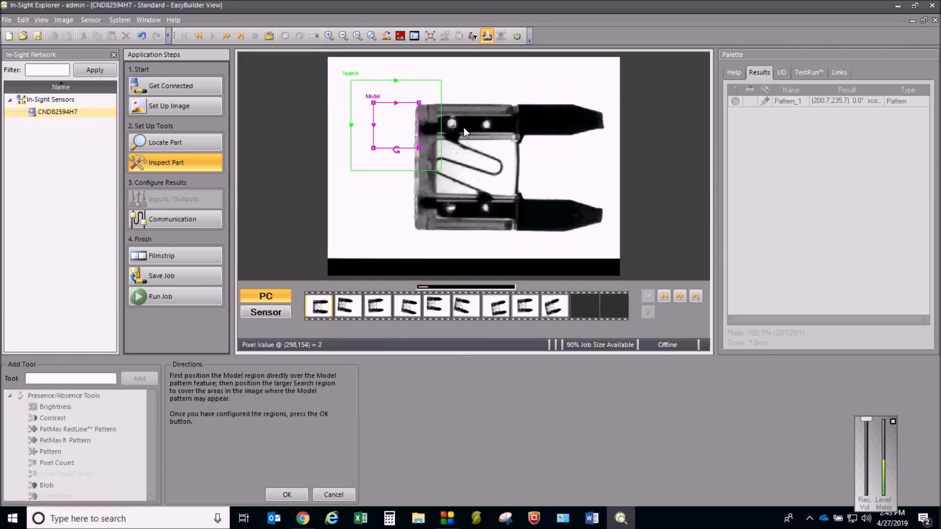
{"action": "left_click_drag", "start_coordinate": [437, 172], "coordinate": [535, 212]}
{"action": "left_click_drag", "start_coordinate": [403, 121], "coordinate": [471, 162]}
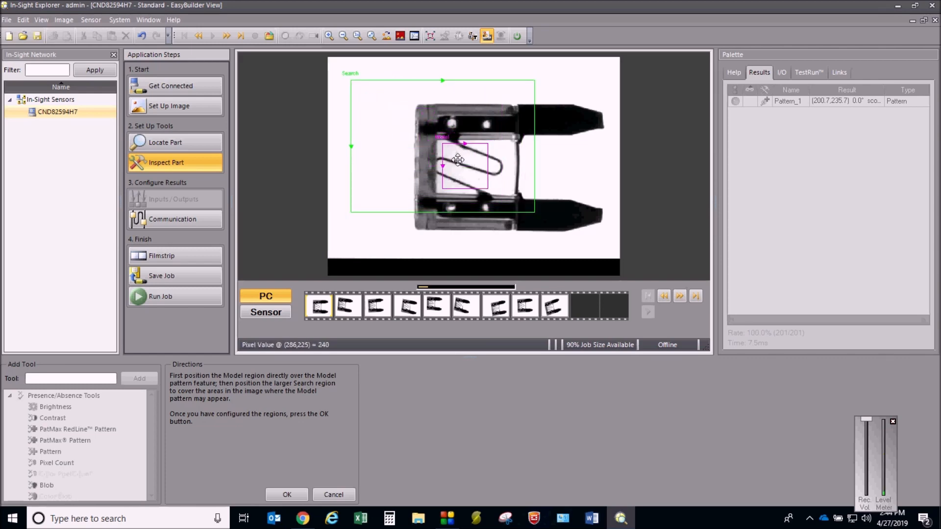
{"action": "left_click", "coordinate": [359, 92]}
{"action": "left_click_drag", "start_coordinate": [350, 80], "coordinate": [418, 116]}
{"action": "mouse_move", "coordinate": [536, 214]}
{"action": "left_mouse_down"}
{"action": "mouse_move", "coordinate": [525, 214]}
{"action": "mouse_move", "coordinate": [530, 220]}
{"action": "left_mouse_up"}
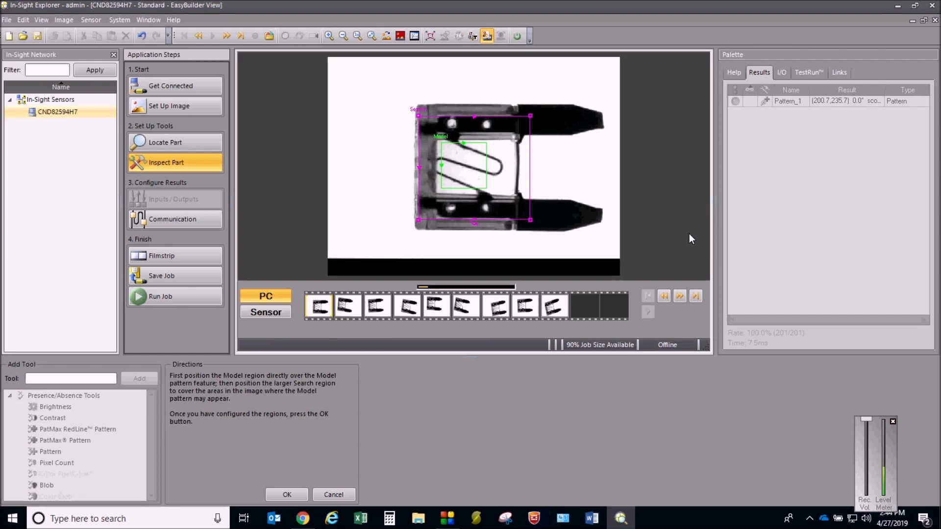
Step: Enlarge the Model region to cover nearly the whole clear window around the bent fuse wire and confirm the regions
{"action": "left_click", "coordinate": [469, 149]}
{"action": "left_click_drag", "start_coordinate": [441, 142], "coordinate": [437, 141]}
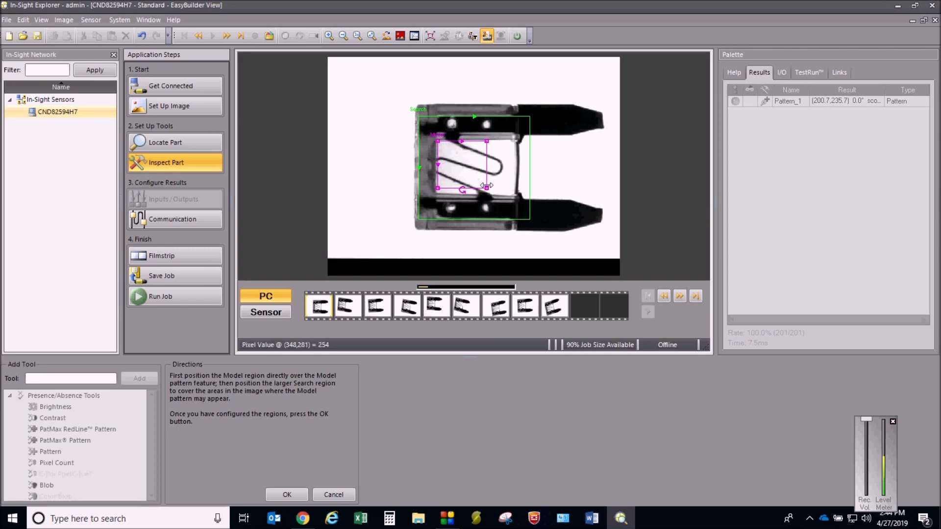
{"action": "left_click_drag", "start_coordinate": [483, 185], "coordinate": [494, 189]}
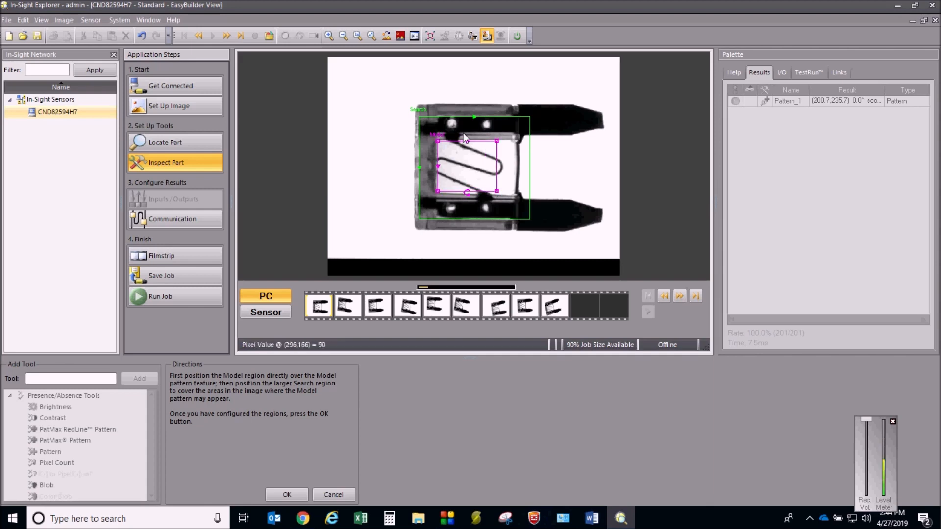
{"action": "left_click_drag", "start_coordinate": [474, 142], "coordinate": [473, 143]}
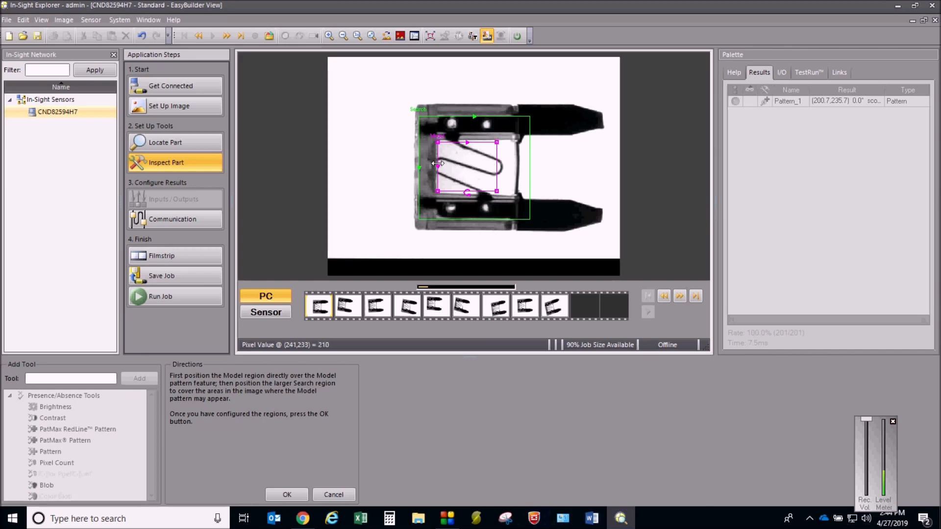
{"action": "left_click_drag", "start_coordinate": [498, 166], "coordinate": [512, 169]}
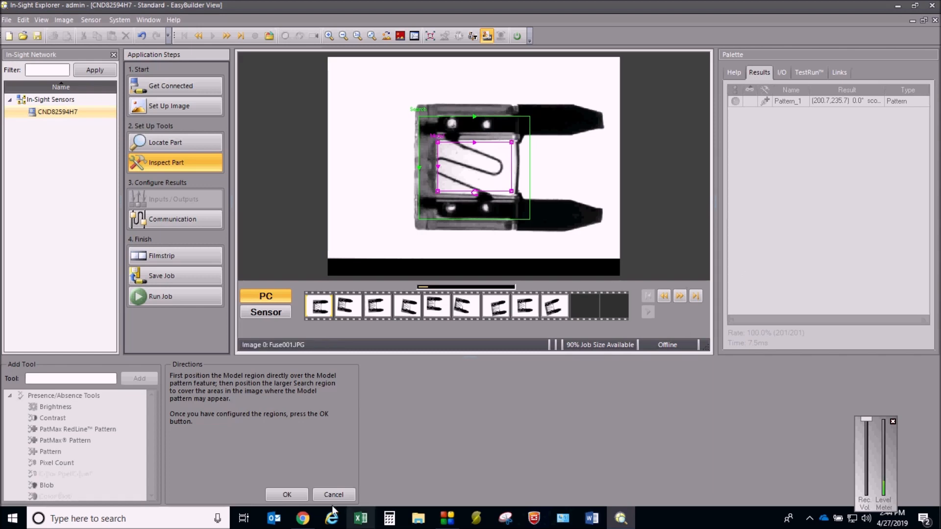
{"action": "left_click", "coordinate": [293, 495]}
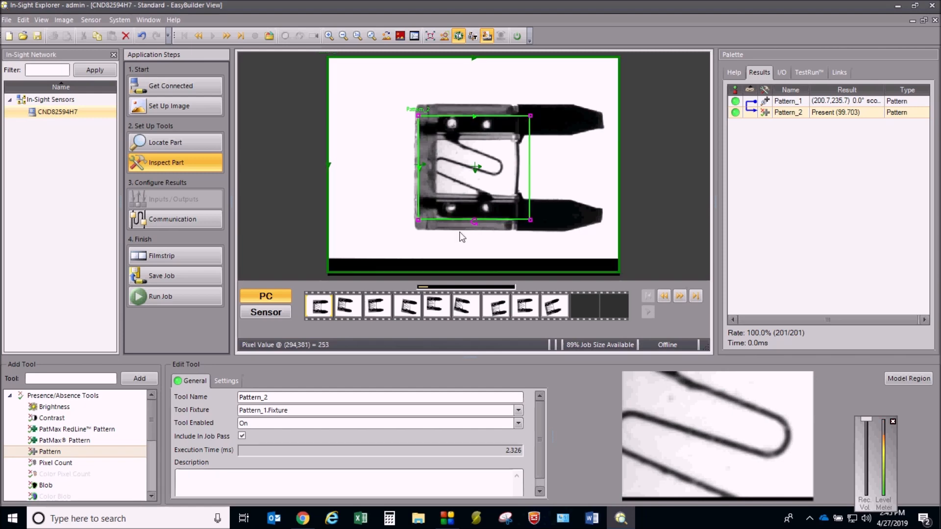
Step: Play through all fuse images repeatedly to compare the Pattern_2 scores of intact and broken wires, ending on Fuse001.JPG
{"action": "left_click", "coordinate": [680, 296]}
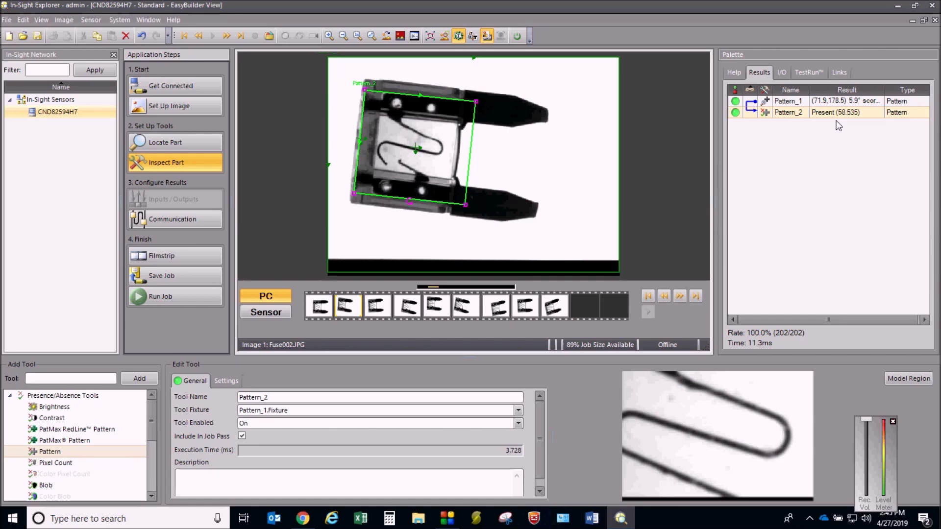
{"action": "left_click", "coordinate": [679, 299]}
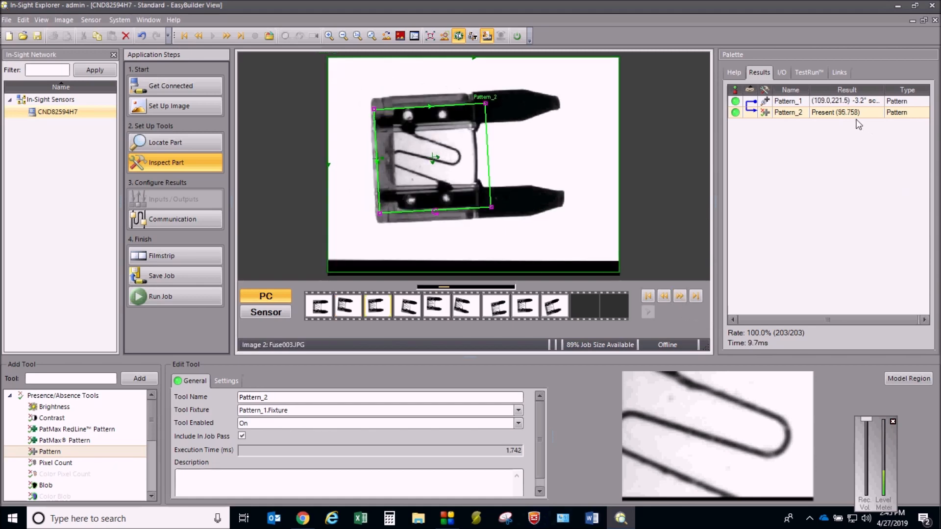
{"action": "left_click", "coordinate": [680, 298]}
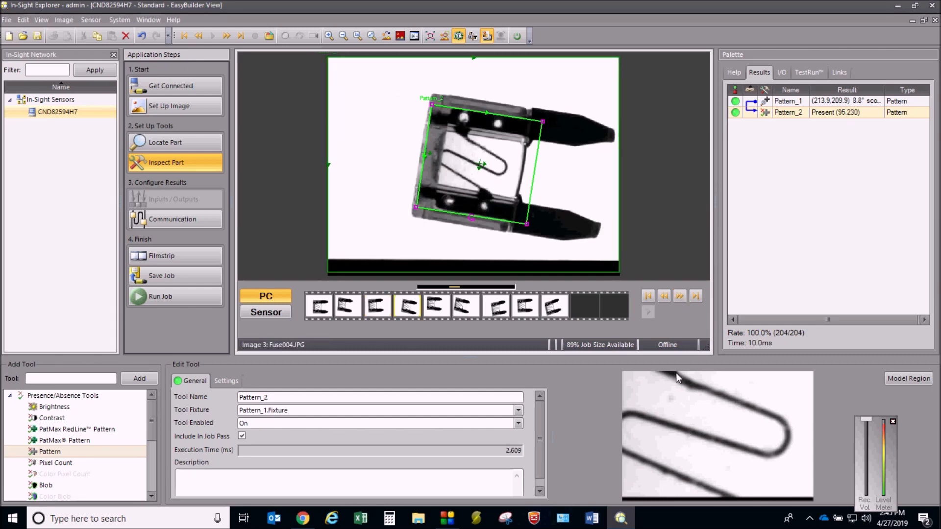
{"action": "left_click", "coordinate": [680, 300]}
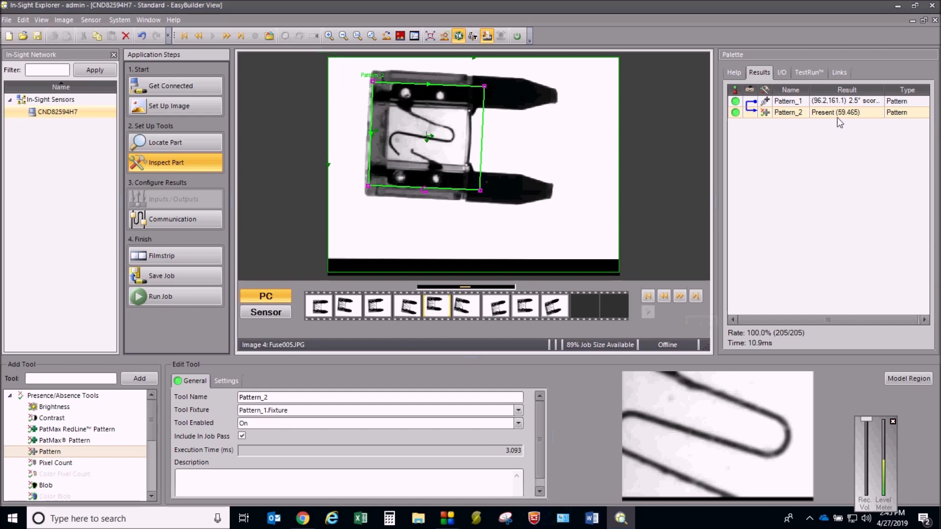
{"action": "left_click", "coordinate": [679, 297]}
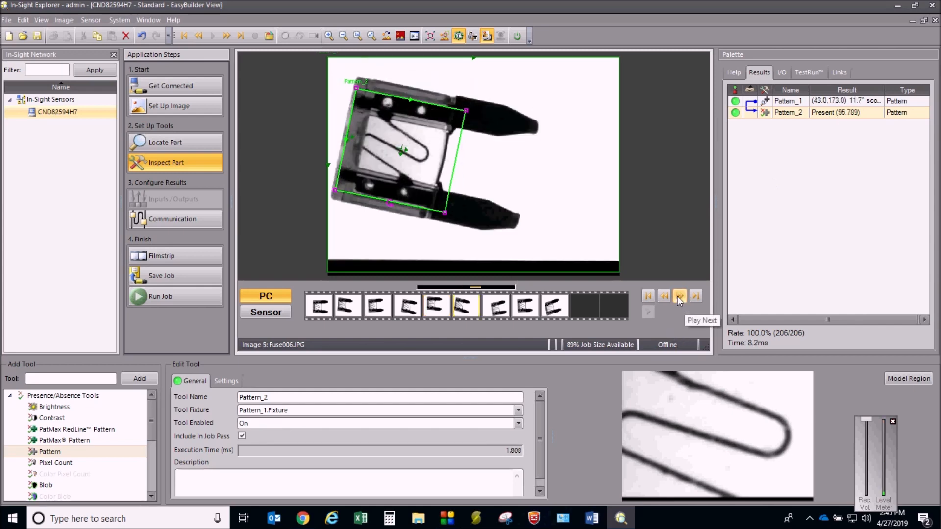
{"action": "left_click", "coordinate": [679, 297]}
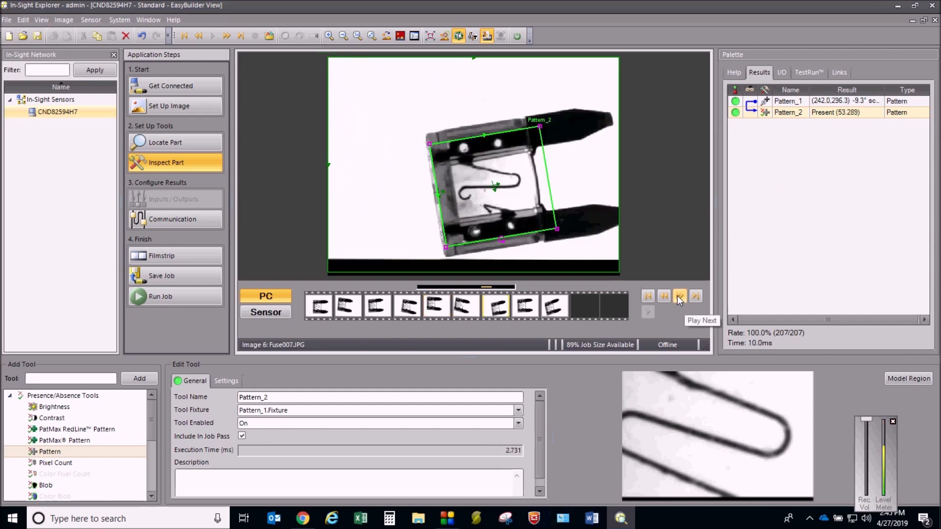
{"action": "left_click", "coordinate": [679, 297]}
{"action": "left_click", "coordinate": [680, 297]}
{"action": "left_click", "coordinate": [679, 297]}
{"action": "left_click", "coordinate": [679, 297]}
{"action": "left_click", "coordinate": [679, 297]}
{"action": "left_click", "coordinate": [679, 297]}
{"action": "left_click", "coordinate": [679, 297]}
{"action": "left_click", "coordinate": [679, 297]}
{"action": "left_click", "coordinate": [679, 297]}
{"action": "left_click", "coordinate": [679, 297]}
{"action": "left_click", "coordinate": [679, 297]}
{"action": "left_click", "coordinate": [679, 297]}
{"action": "left_click", "coordinate": [679, 297]}
{"action": "left_click", "coordinate": [680, 297]}
{"action": "left_click", "coordinate": [679, 297]}
{"action": "left_click", "coordinate": [679, 297]}
{"action": "left_click", "coordinate": [680, 296]}
{"action": "left_click", "coordinate": [679, 297]}
{"action": "left_click", "coordinate": [679, 297]}
{"action": "left_click", "coordinate": [679, 297]}
{"action": "left_click", "coordinate": [679, 297]}
{"action": "left_click", "coordinate": [679, 297]}
{"action": "left_click", "coordinate": [679, 297]}
{"action": "left_click", "coordinate": [679, 297]}
{"action": "left_click", "coordinate": [680, 297]}
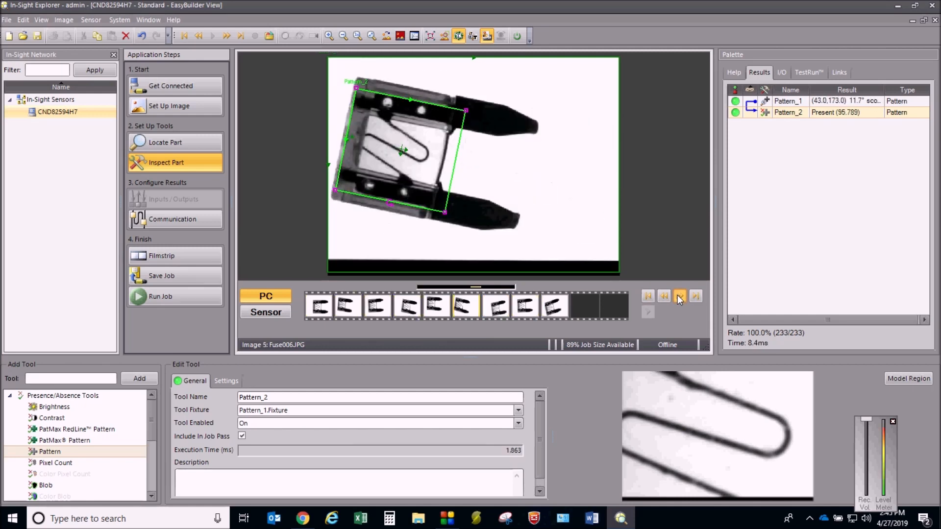
{"action": "left_click", "coordinate": [679, 297]}
{"action": "left_click", "coordinate": [679, 297]}
{"action": "left_click", "coordinate": [679, 297]}
{"action": "left_click", "coordinate": [679, 297]}
{"action": "left_click", "coordinate": [679, 297]}
{"action": "left_click", "coordinate": [679, 297]}
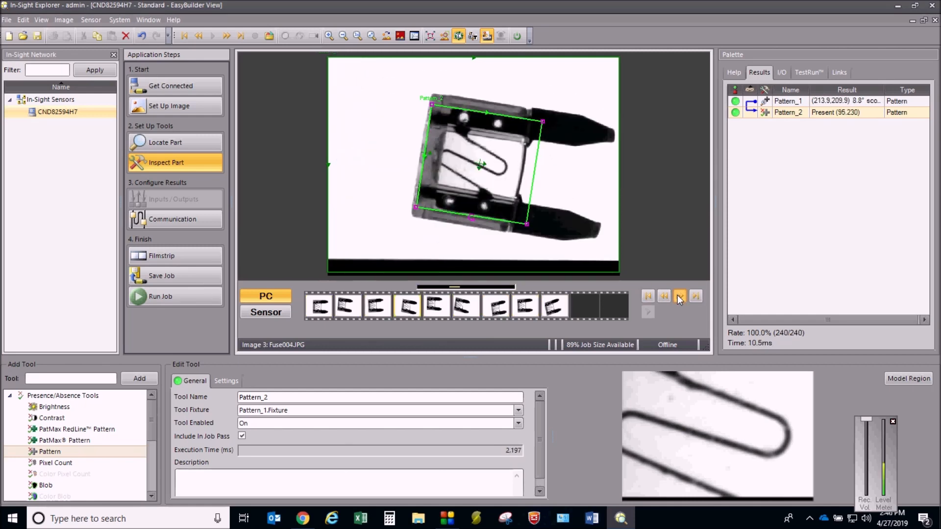
{"action": "left_click", "coordinate": [679, 297]}
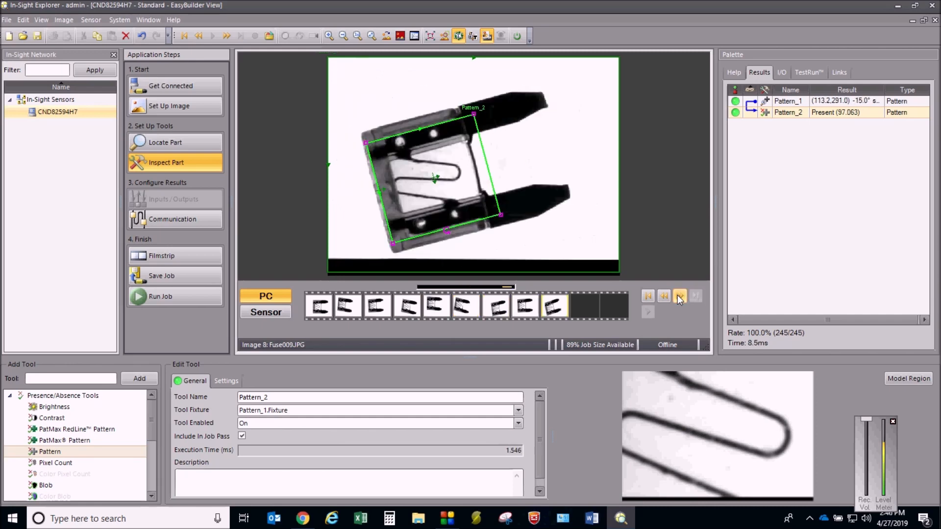
{"action": "left_click", "coordinate": [679, 297]}
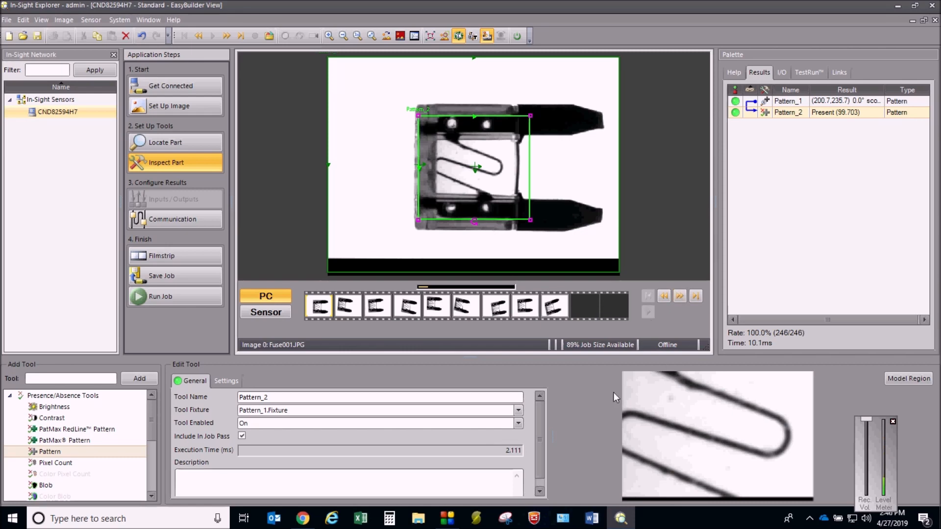
Step: Try an accept threshold of 75 for Pattern_2 and check it on the fuse images
{"action": "left_click", "coordinate": [234, 384]}
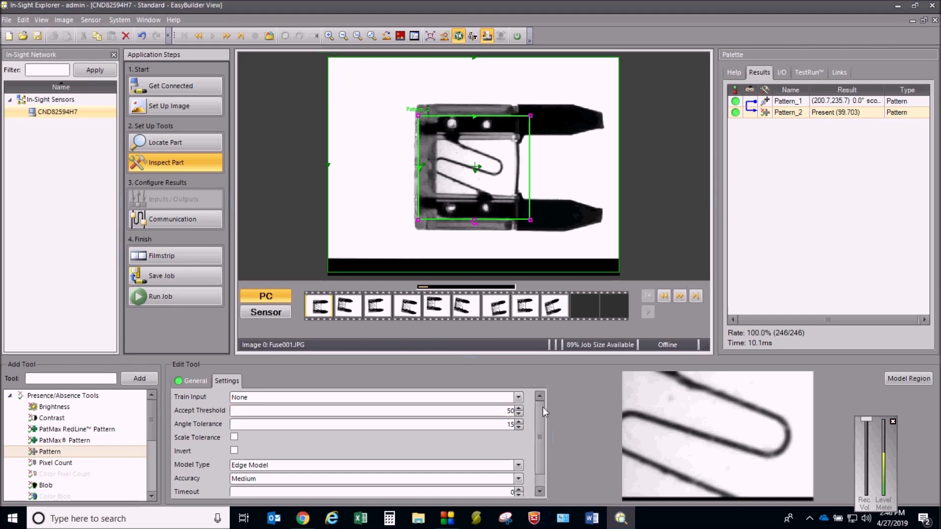
{"action": "double_click", "coordinate": [510, 410]}
{"action": "type", "text": "75"}
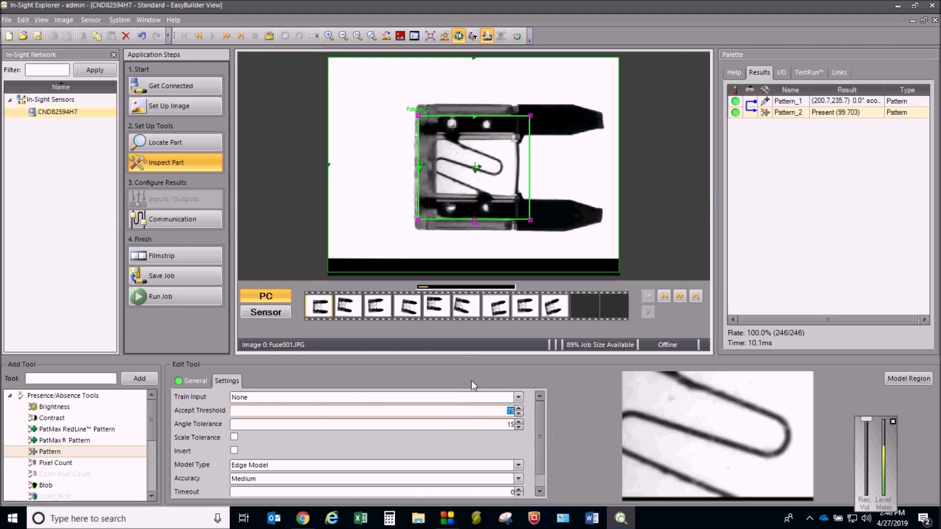
{"action": "left_click", "coordinate": [681, 298]}
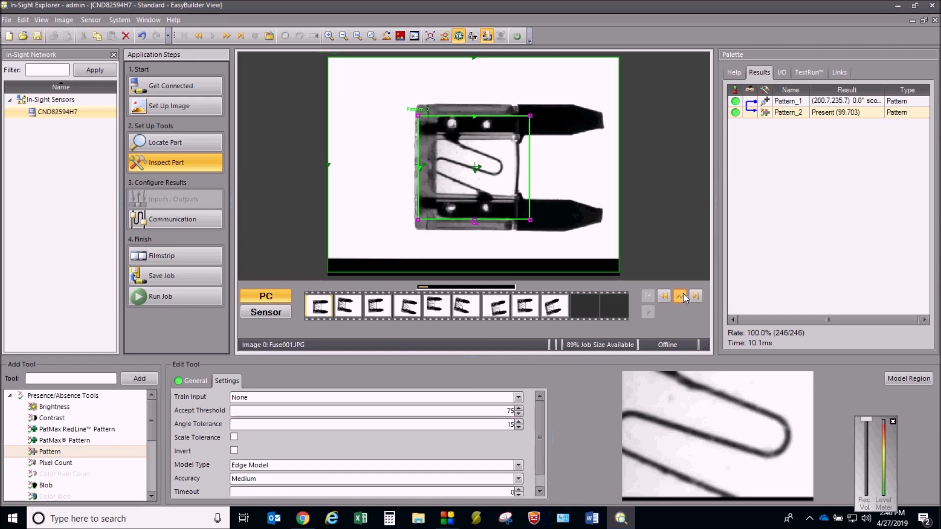
{"action": "left_click", "coordinate": [682, 298]}
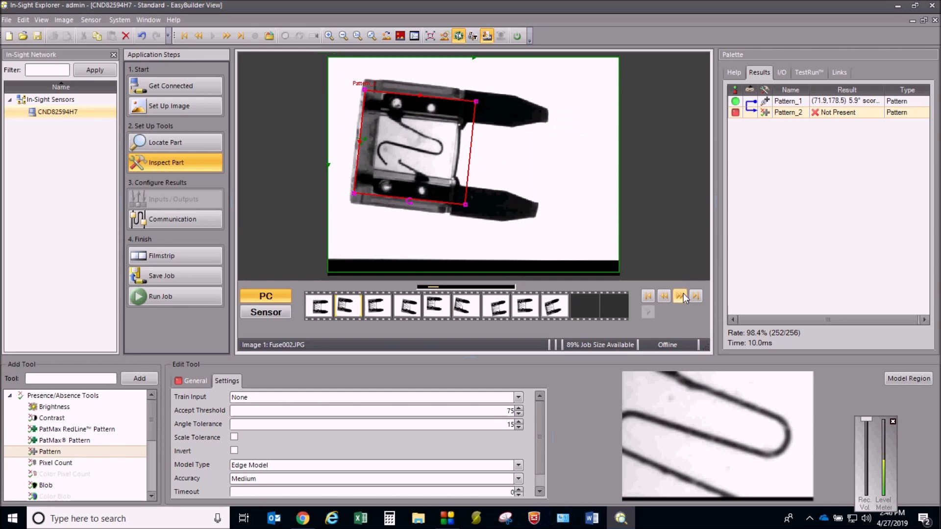
{"action": "left_click", "coordinate": [684, 297]}
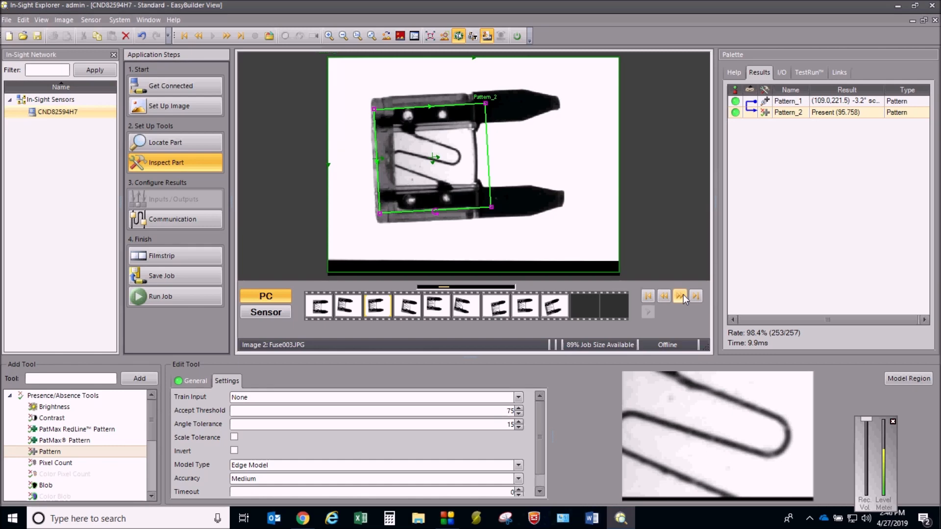
{"action": "left_click", "coordinate": [683, 295]}
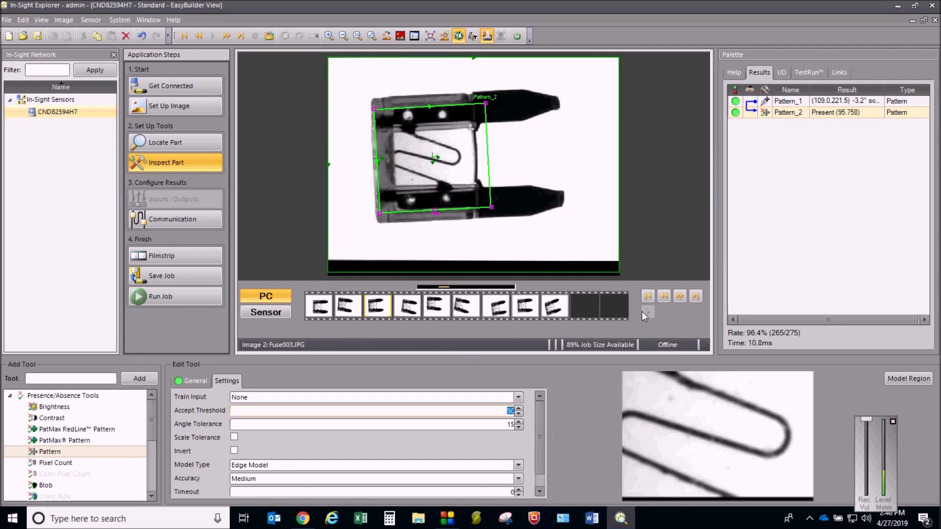
Step: Play through the fuse images to examine Pattern_2's results with the accept threshold at 50, ending on Fuse001.JPG
{"action": "left_click", "coordinate": [681, 299]}
{"action": "left_click", "coordinate": [680, 299]}
{"action": "left_click", "coordinate": [680, 299]}
{"action": "left_click", "coordinate": [681, 299]}
{"action": "left_click", "coordinate": [680, 299]}
{"action": "left_click", "coordinate": [680, 299]}
{"action": "left_click", "coordinate": [681, 299]}
{"action": "left_click", "coordinate": [681, 299]}
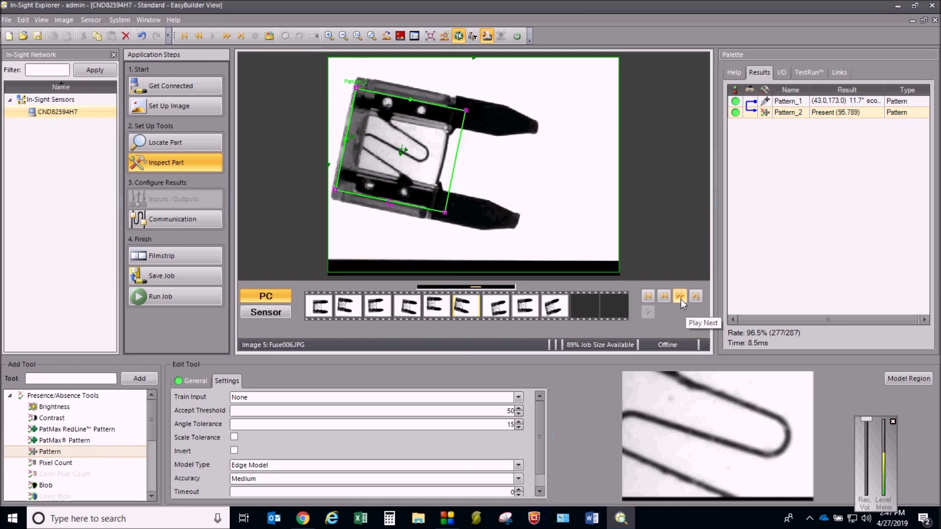
{"action": "left_click", "coordinate": [681, 299]}
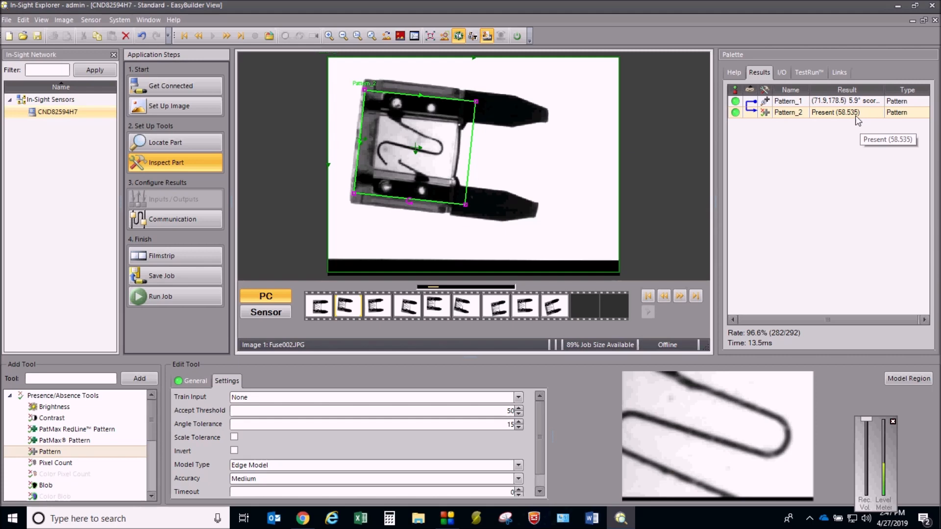
{"action": "left_click", "coordinate": [680, 296]}
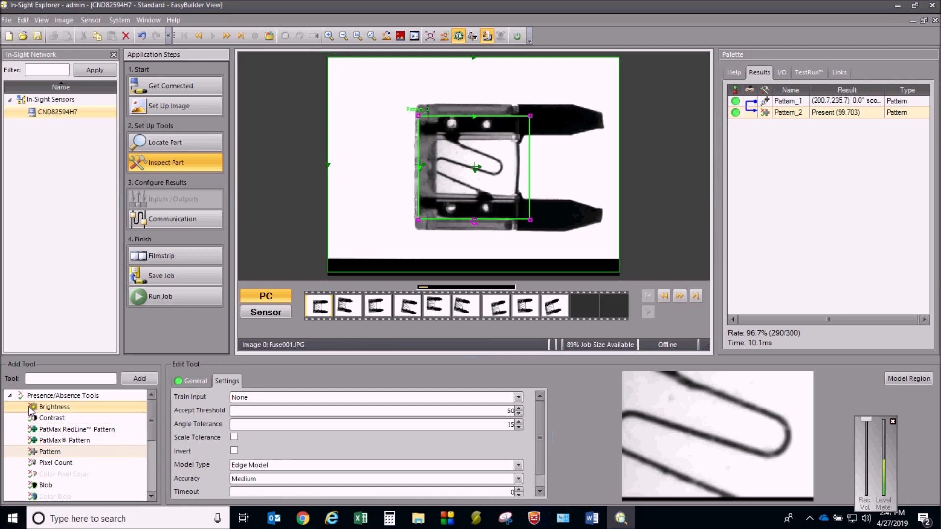
Step: Add a String tool from the Plot Tools category
{"action": "left_click", "coordinate": [9, 396]}
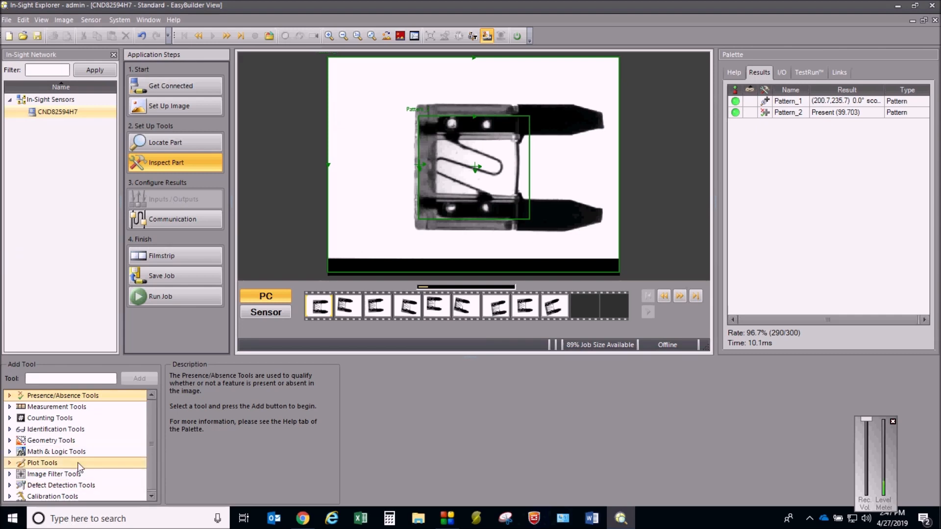
{"action": "left_click", "coordinate": [9, 463]}
{"action": "left_click_drag", "start_coordinate": [151, 431], "coordinate": [155, 478]}
{"action": "double_click", "coordinate": [30, 459]}
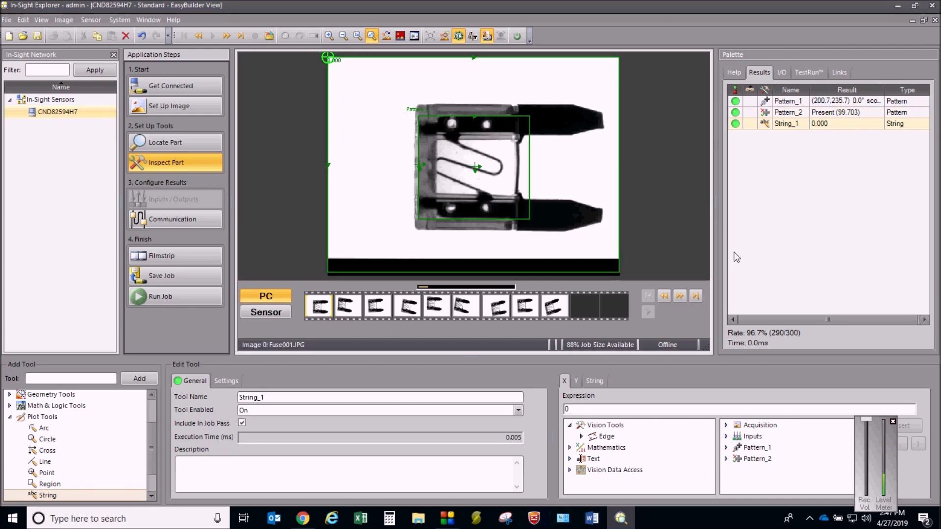
Step: Position the String_1 text on the image at X 50 and Y 100
{"action": "double_click", "coordinate": [569, 409]}
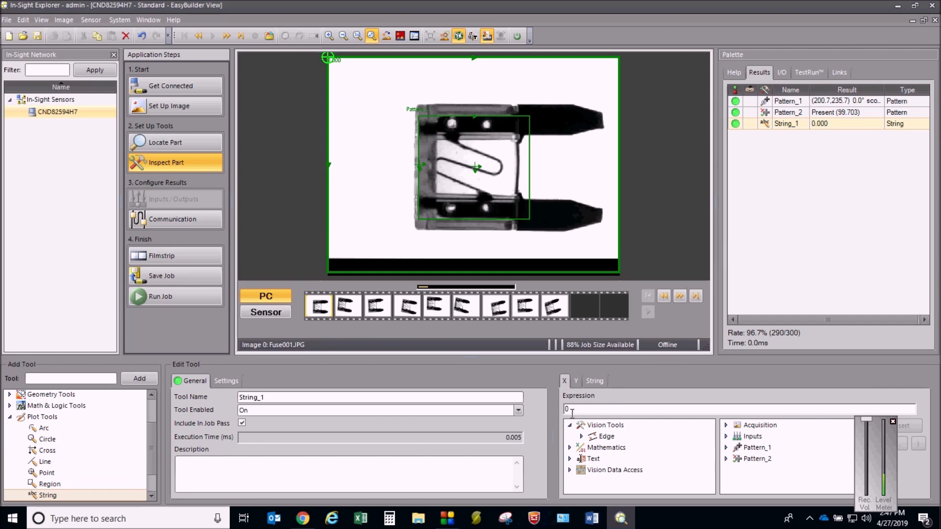
{"action": "type", "text": "50"}
{"action": "left_click", "coordinate": [602, 425]}
{"action": "left_click", "coordinate": [576, 380]}
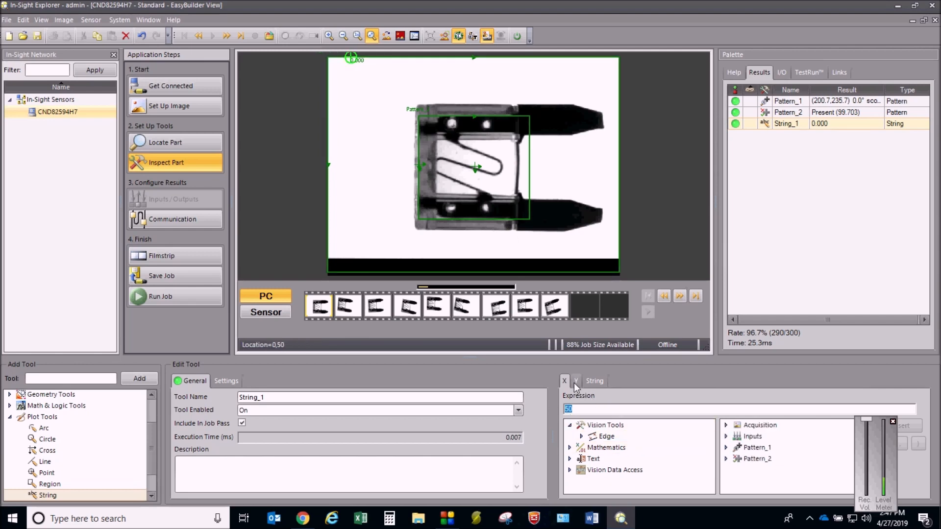
{"action": "type", "text": "100"}
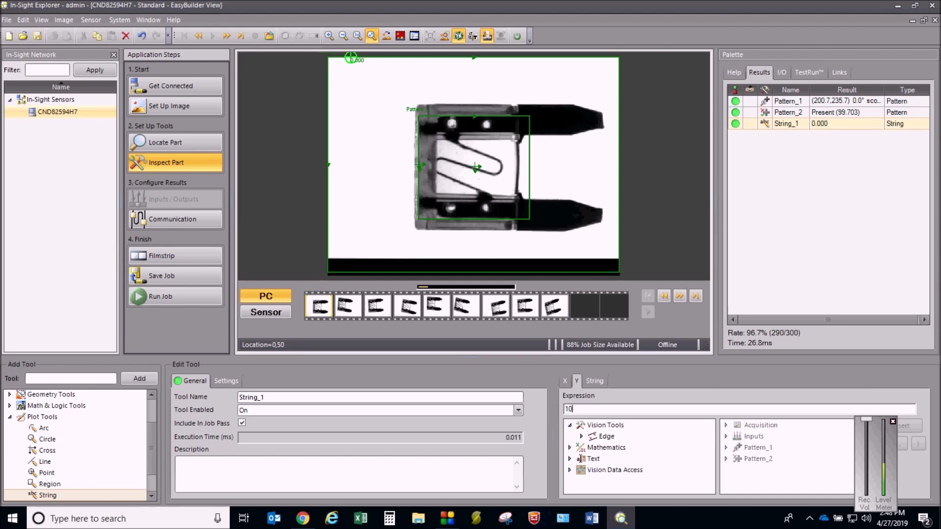
{"action": "key", "text": "Return"}
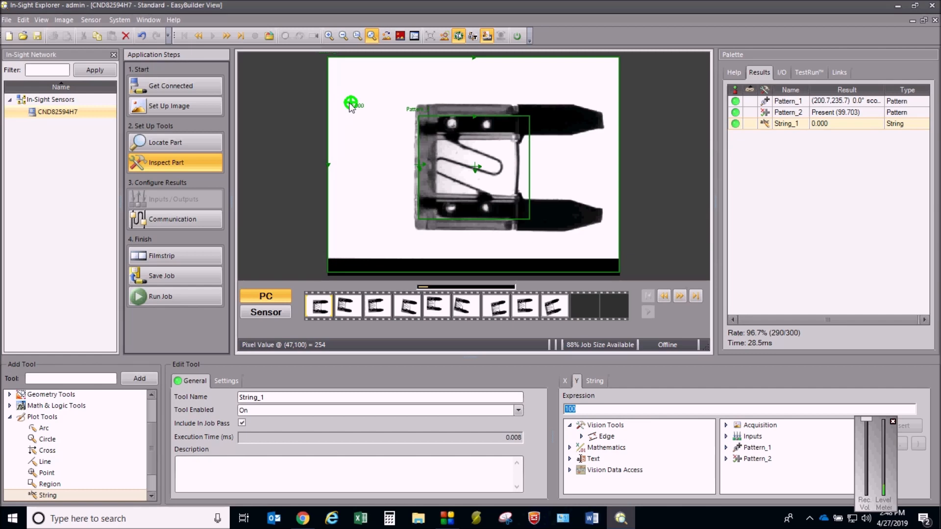
Step: Clear String_1's string expression and start it with the If function from the Mathematics Logic functions
{"action": "left_click", "coordinate": [599, 382]}
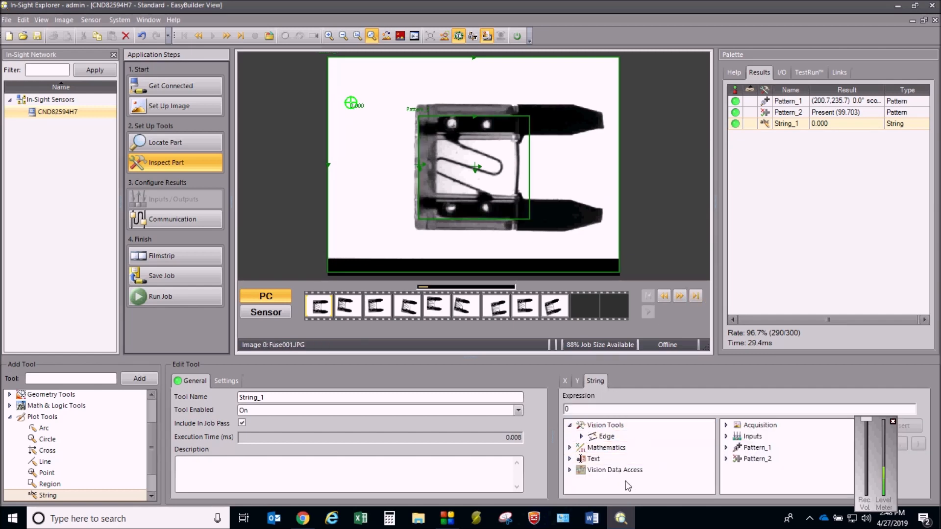
{"action": "left_click", "coordinate": [578, 408]}
{"action": "key", "text": "BackSpace"}
{"action": "left_click", "coordinate": [569, 448]}
{"action": "left_click", "coordinate": [580, 459]}
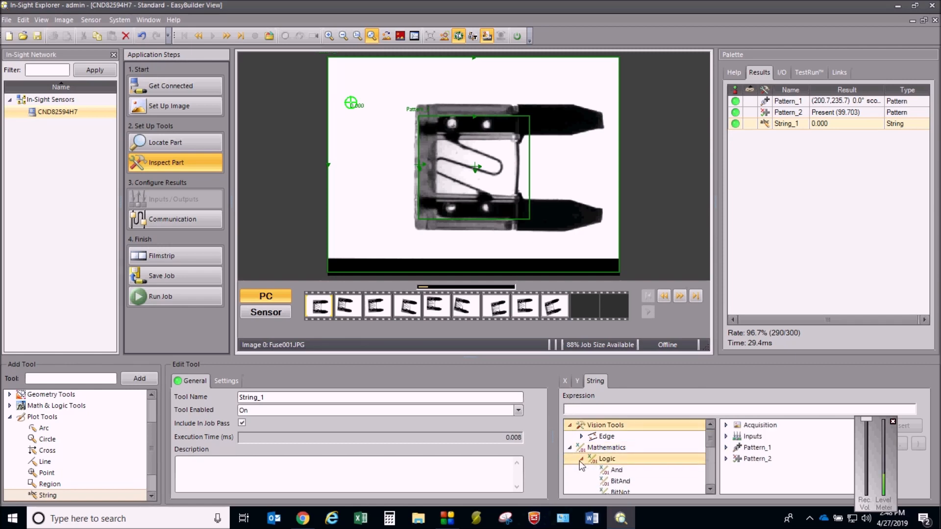
{"action": "scroll", "coordinate": [712, 445], "scroll_direction": "down", "scroll_amount": 1}
{"action": "scroll", "coordinate": [712, 445], "scroll_direction": "down", "scroll_amount": 2}
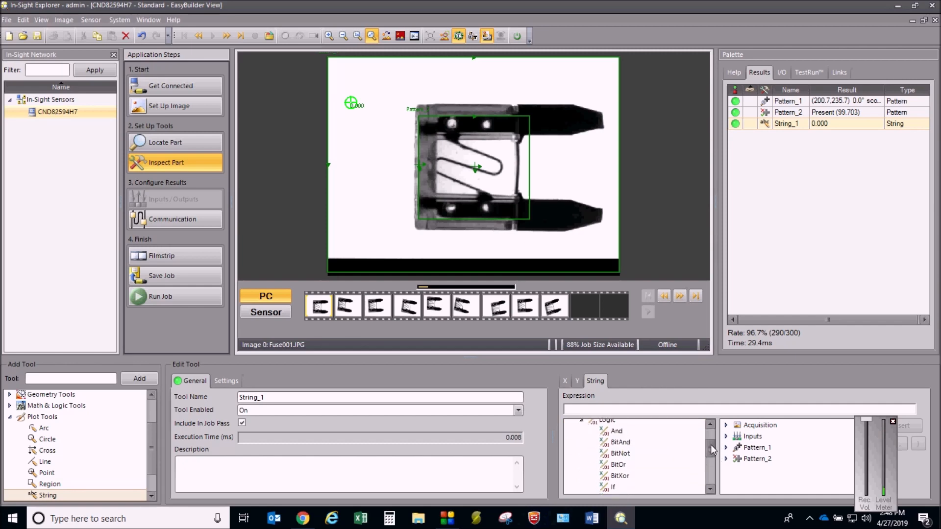
{"action": "left_click", "coordinate": [613, 436]}
{"action": "double_click", "coordinate": [613, 435]}
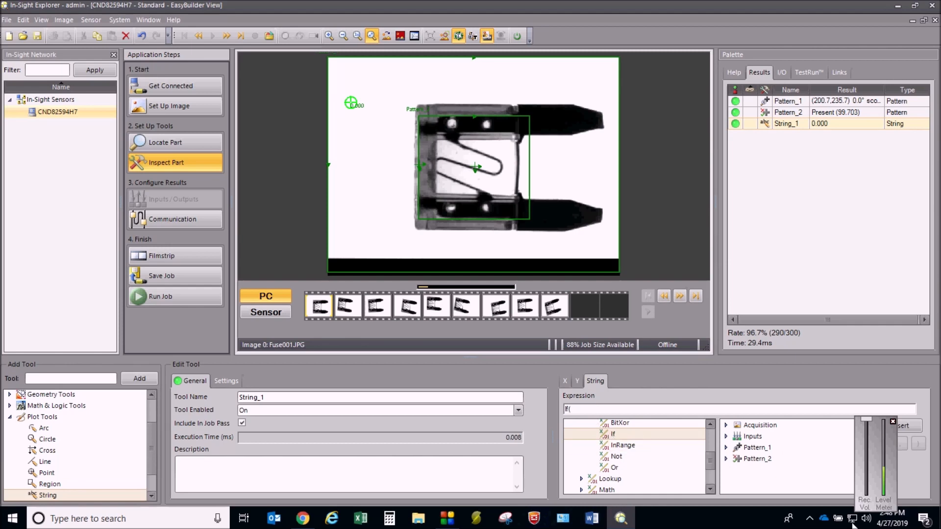
Step: Enter Pattern_2.Score<75 as the If condition in String_1's string expression
{"action": "left_click", "coordinate": [726, 458]}
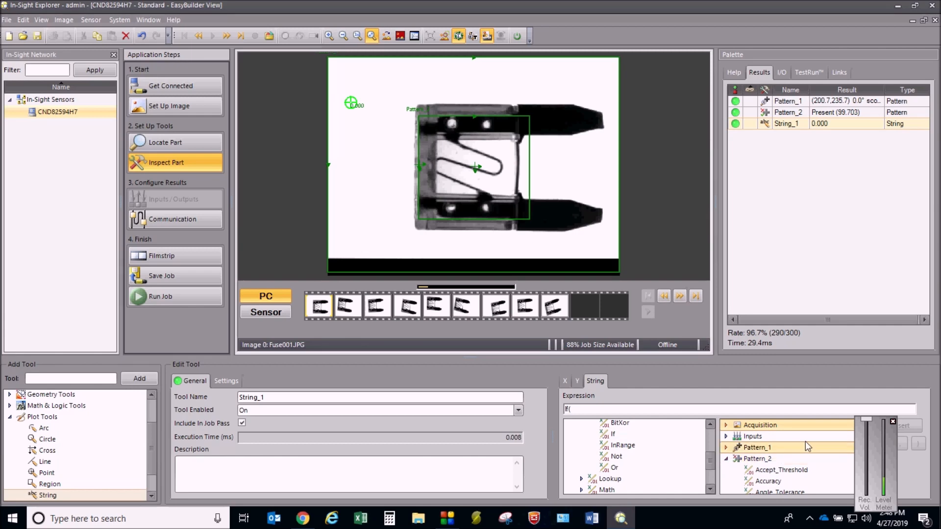
{"action": "left_click_drag", "start_coordinate": [871, 436], "coordinate": [891, 189]}
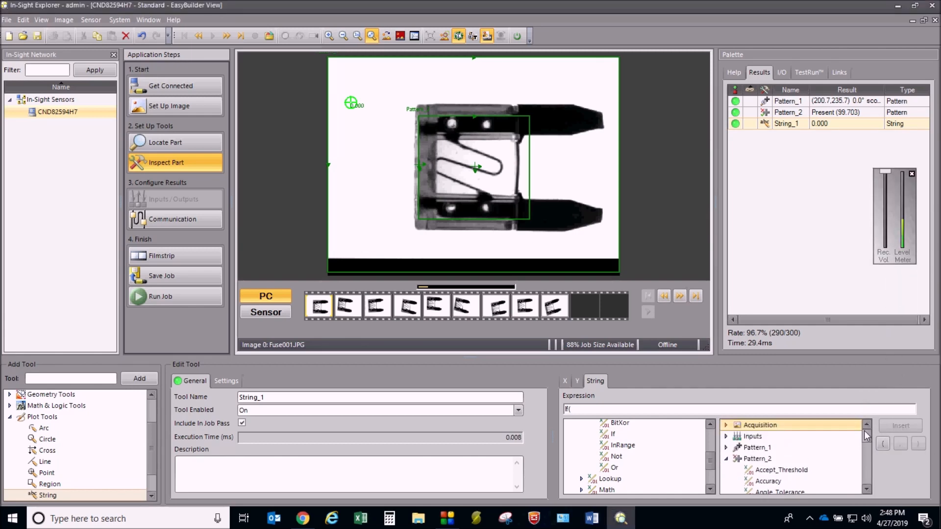
{"action": "left_click_drag", "start_coordinate": [866, 433], "coordinate": [866, 474]}
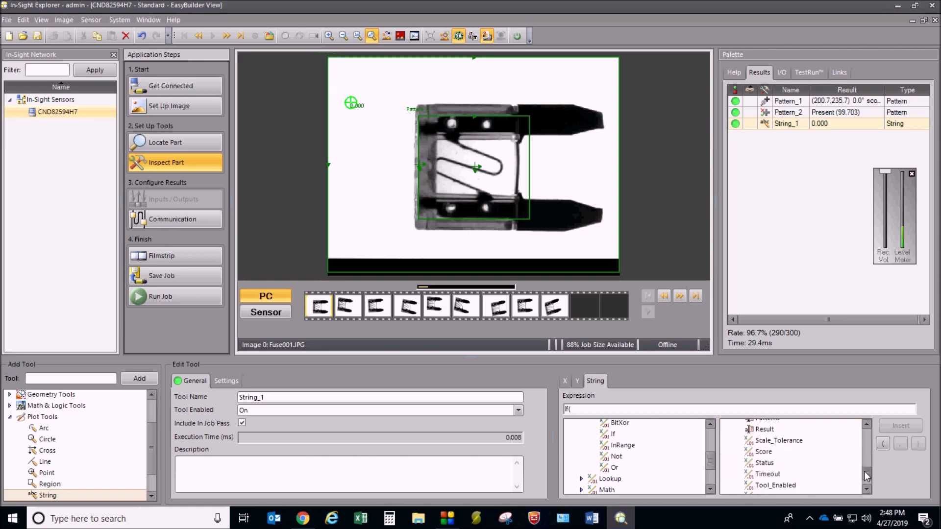
{"action": "double_click", "coordinate": [766, 453]}
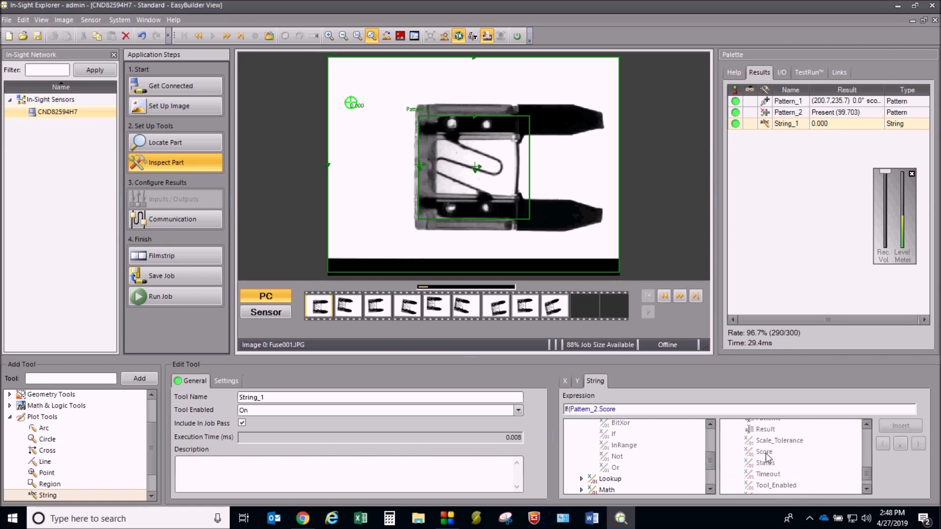
{"action": "type", "text": "<75,"}
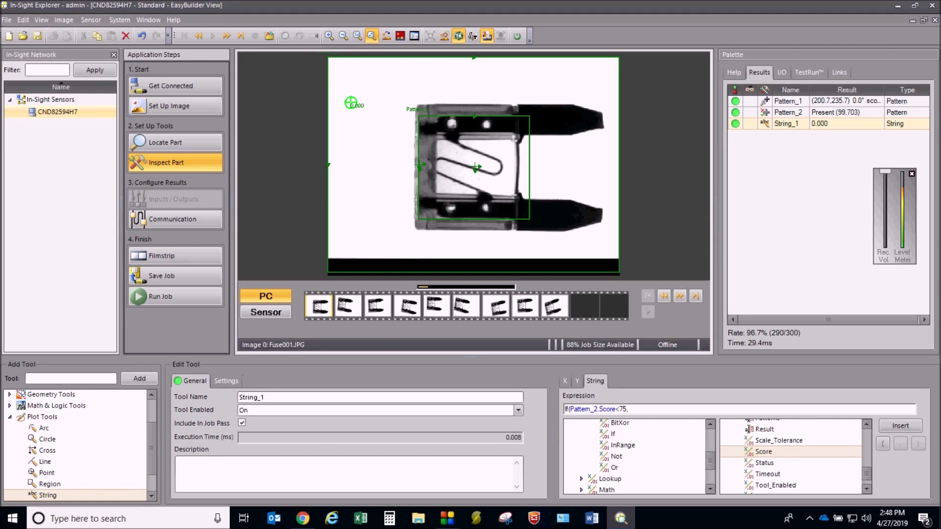
Step: Complete the If expression with "PASS" as the true result and "FAIL" as the false result
{"action": "type", "text": "\"PA"}
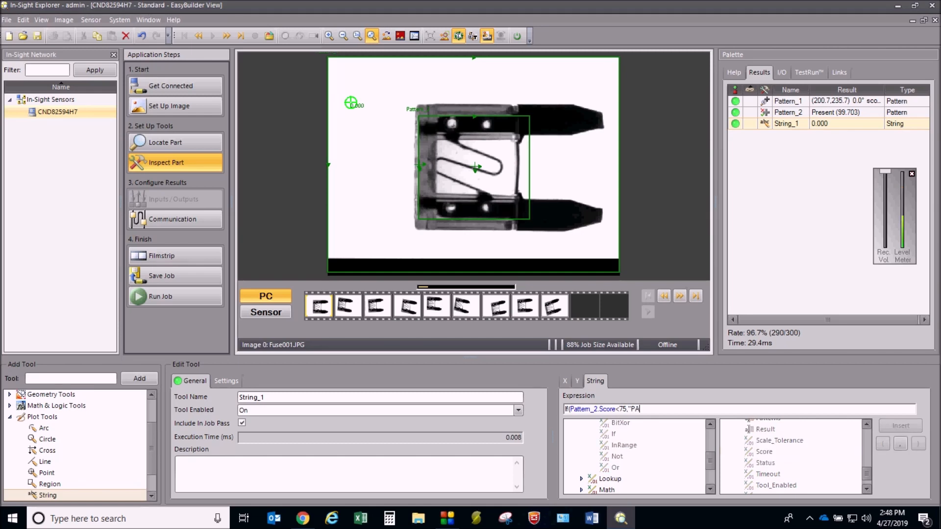
{"action": "type", "text": "SS\","}
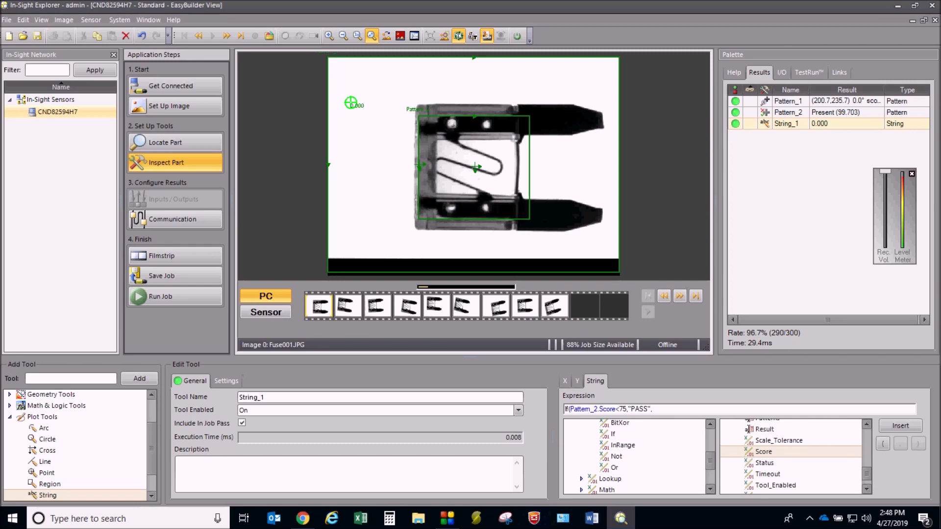
{"action": "type", "text": "\"FAIL\""}
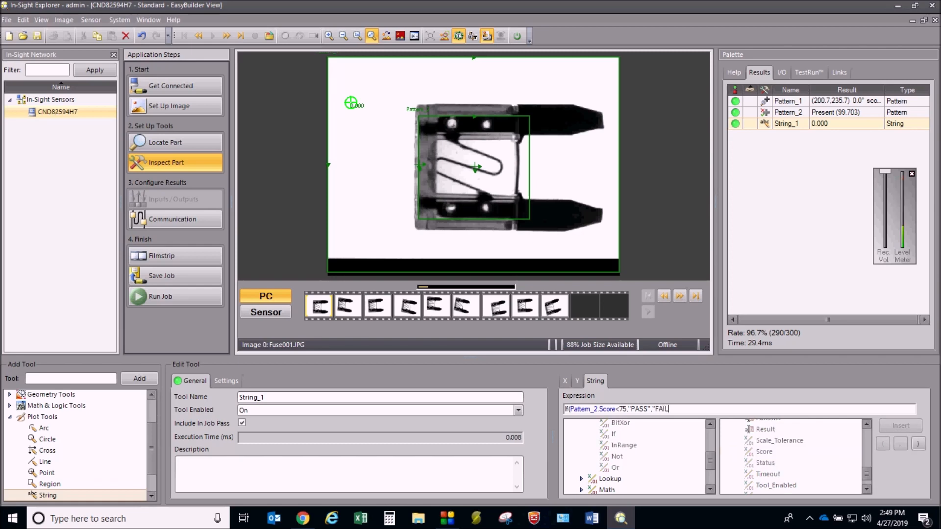
{"action": "type", "text": ")"}
{"action": "key", "text": "ctrl+a"}
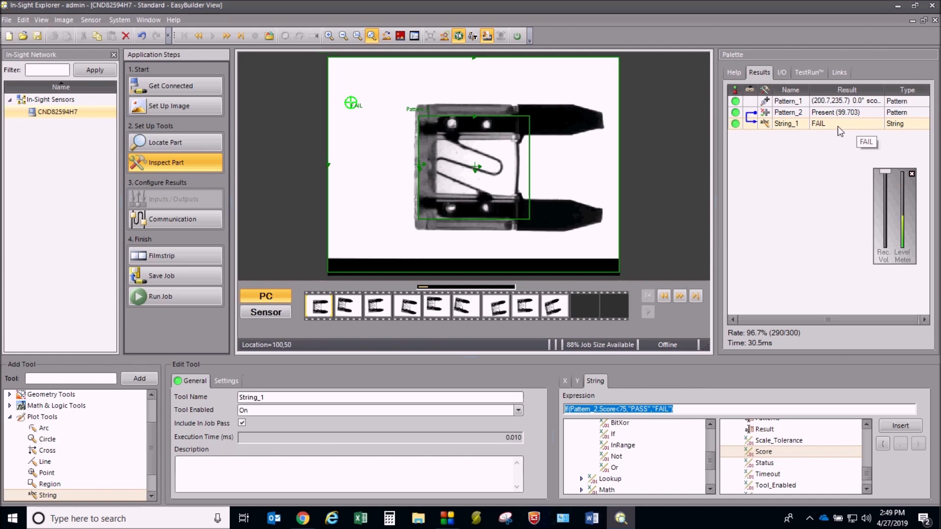
Step: Change the condition to Pattern_2.Score>75 and check the String_1 result by playing through the fuse images
{"action": "left_click", "coordinate": [619, 409]}
{"action": "key", "text": "BackSpace"}
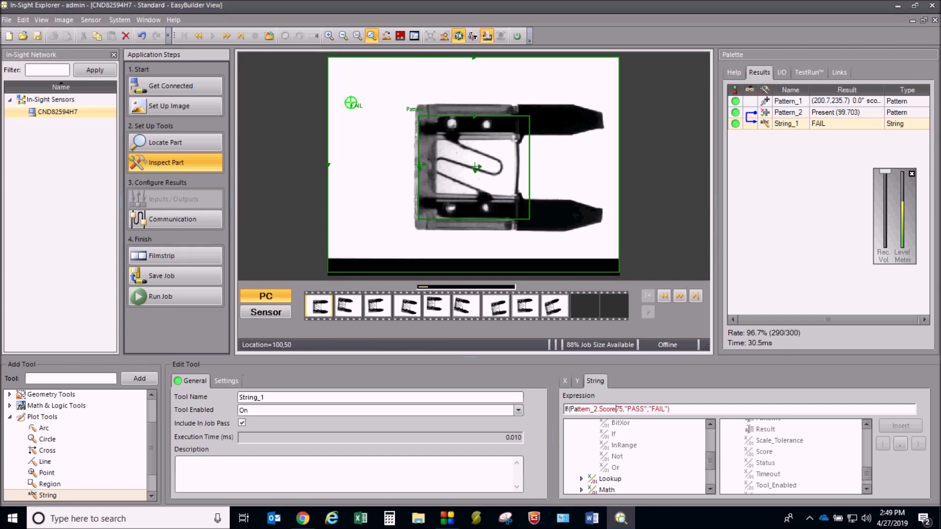
{"action": "type", "text": ">"}
{"action": "key", "text": "Return"}
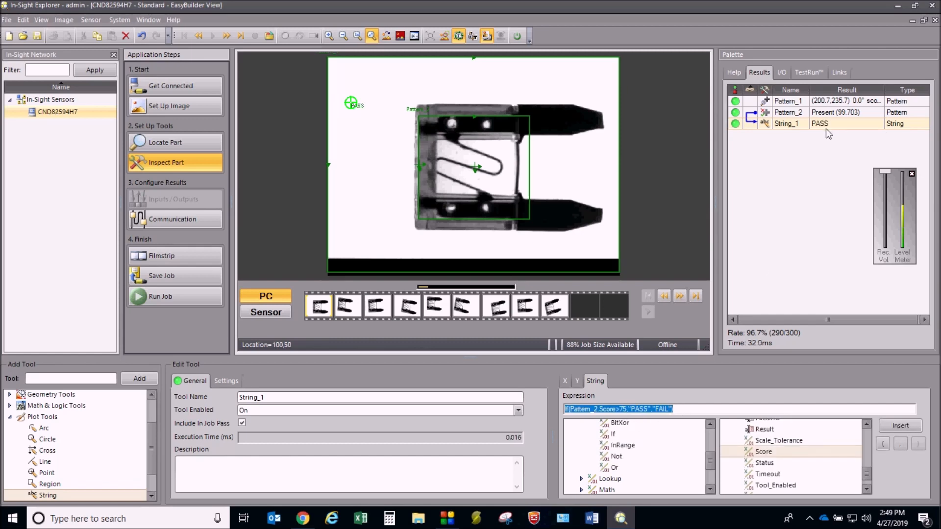
{"action": "left_click", "coordinate": [679, 297]}
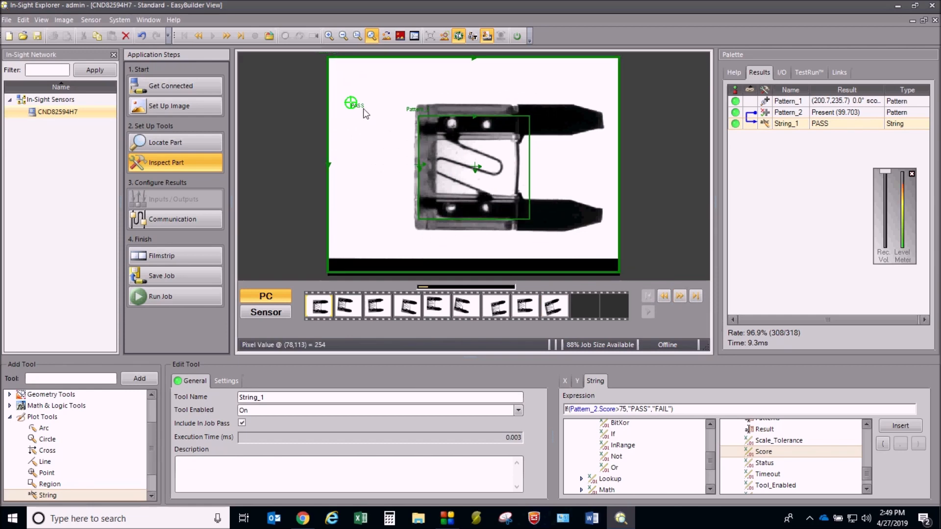
Step: Set the font size of the String_1 text to 48
{"action": "left_click", "coordinate": [225, 381]}
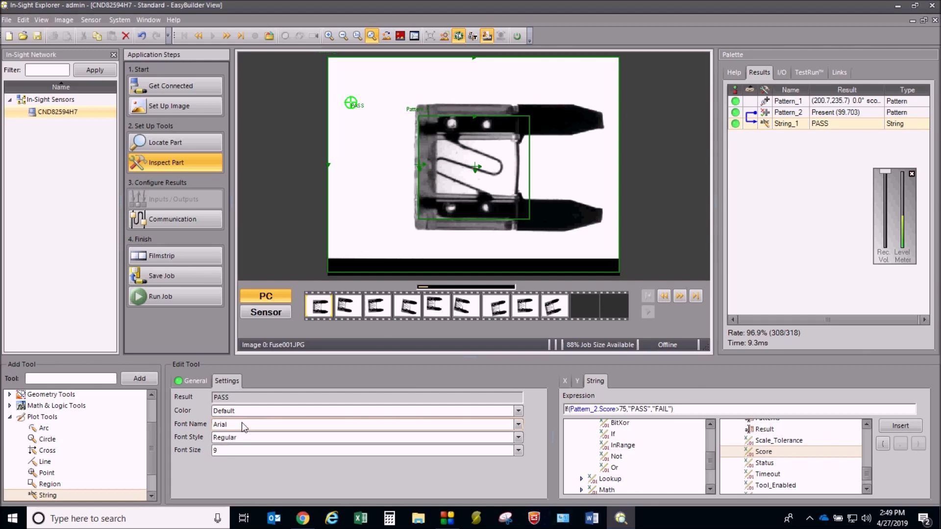
{"action": "left_click", "coordinate": [248, 451]}
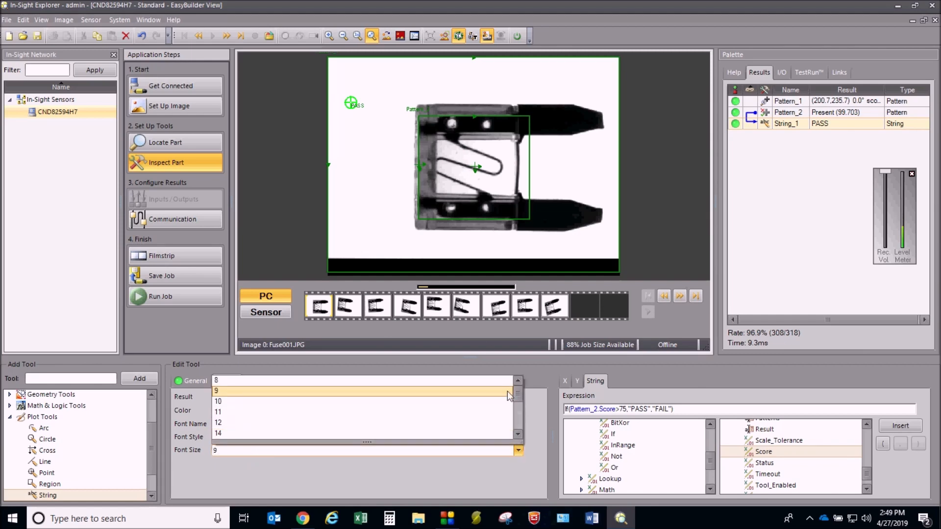
{"action": "scroll", "coordinate": [516, 392], "scroll_direction": "down", "scroll_amount": 3}
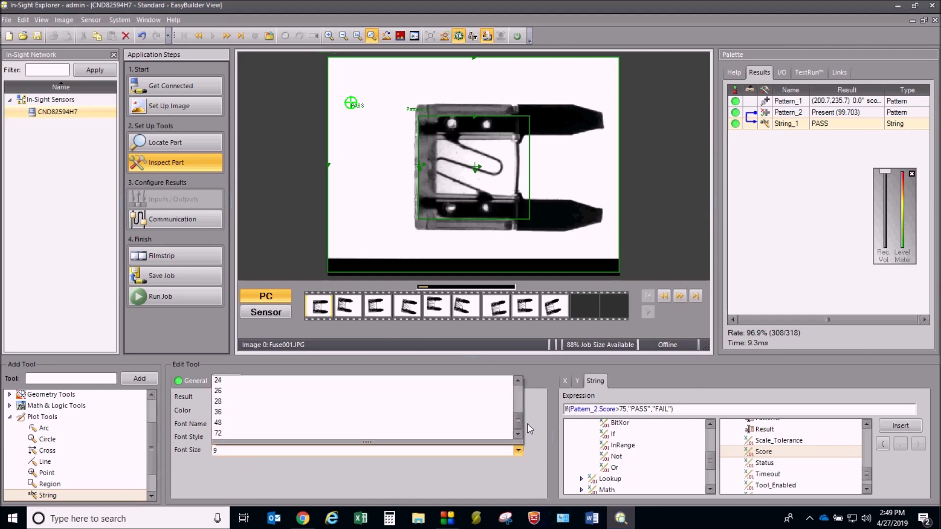
{"action": "left_click", "coordinate": [229, 433]}
{"action": "left_click", "coordinate": [247, 424]}
{"action": "left_click", "coordinate": [188, 457]}
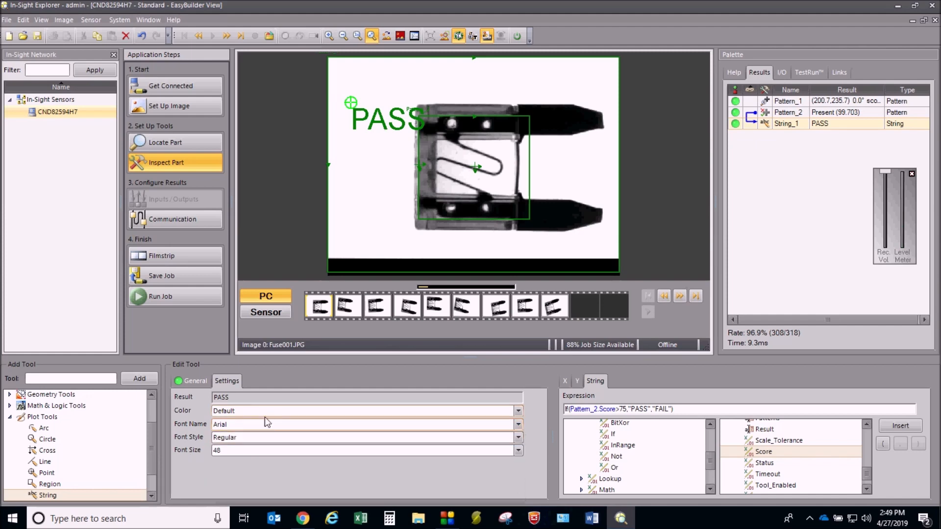
Step: Set the String_1 text to Bold and Green, and check it on the fuse images up to Fuse007.JPG
{"action": "left_click", "coordinate": [259, 437]}
{"action": "left_click", "coordinate": [226, 470]}
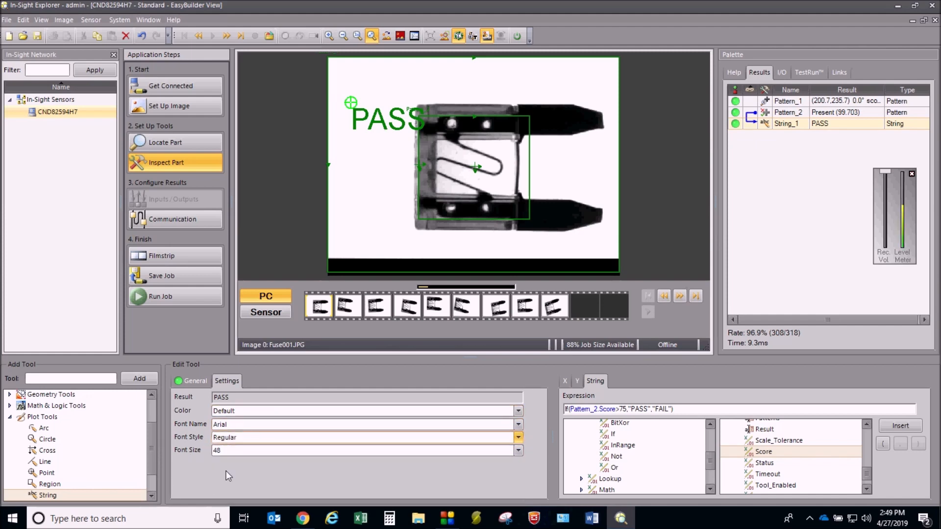
{"action": "left_click", "coordinate": [258, 415]}
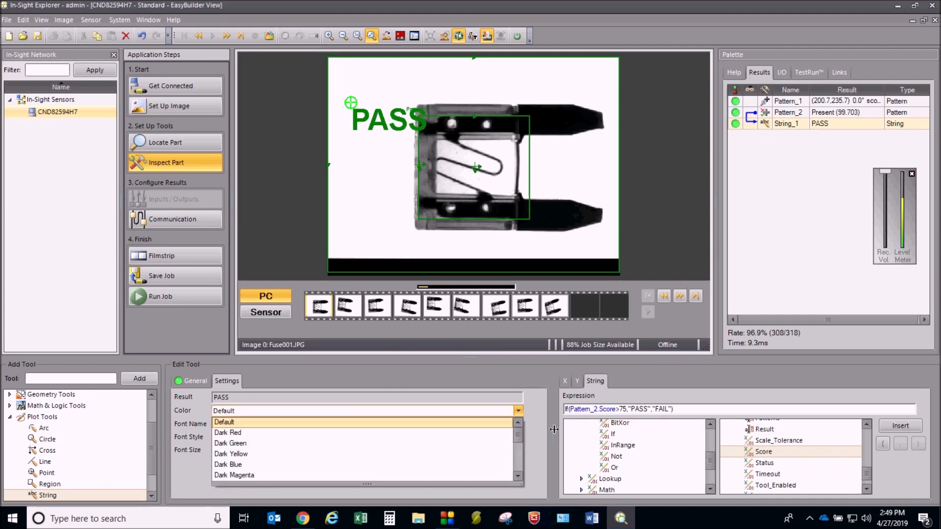
{"action": "mouse_move", "coordinate": [520, 436]}
{"action": "left_mouse_down"}
{"action": "mouse_move", "coordinate": [520, 469]}
{"action": "mouse_move", "coordinate": [511, 449]}
{"action": "left_mouse_up"}
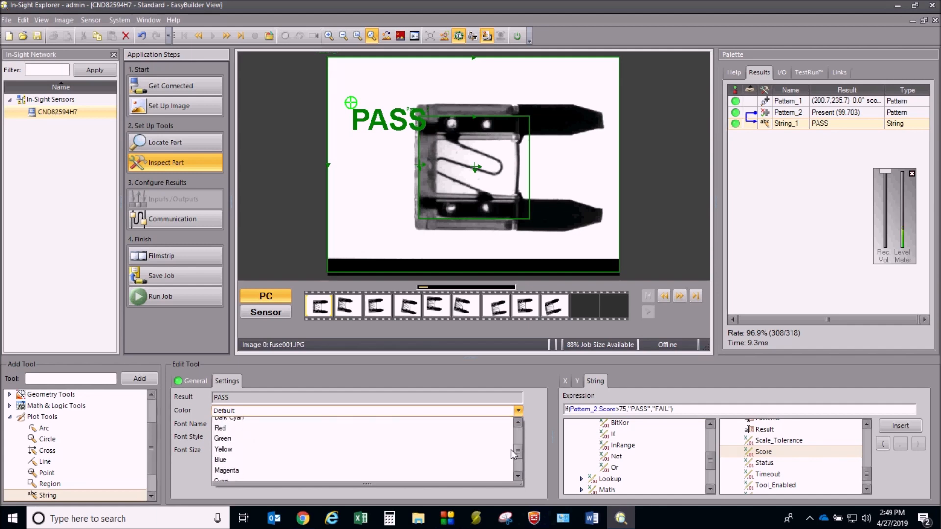
{"action": "left_click", "coordinate": [221, 439]}
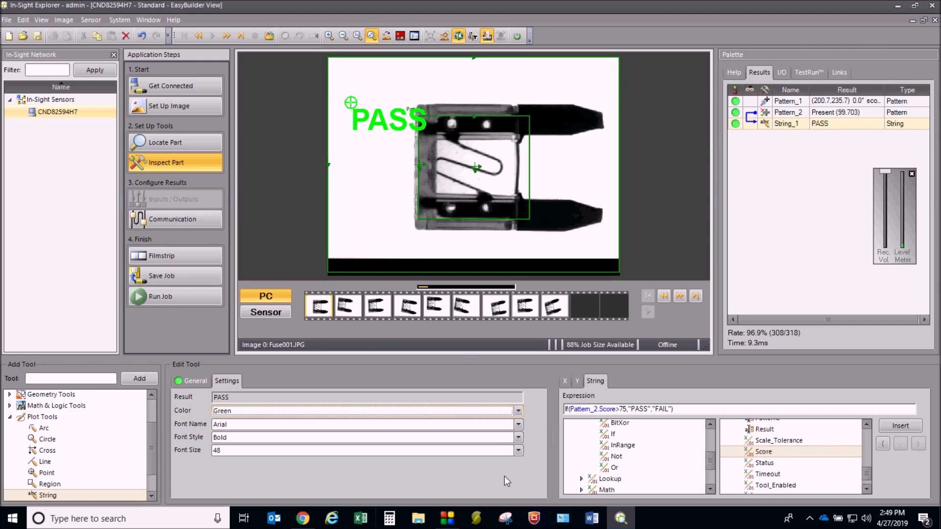
{"action": "left_click", "coordinate": [684, 296]}
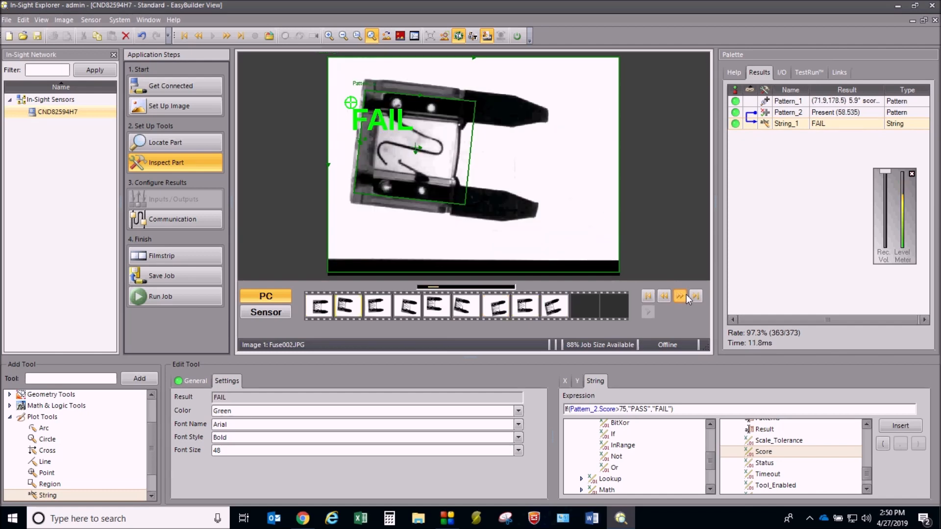
{"action": "left_click", "coordinate": [688, 298]}
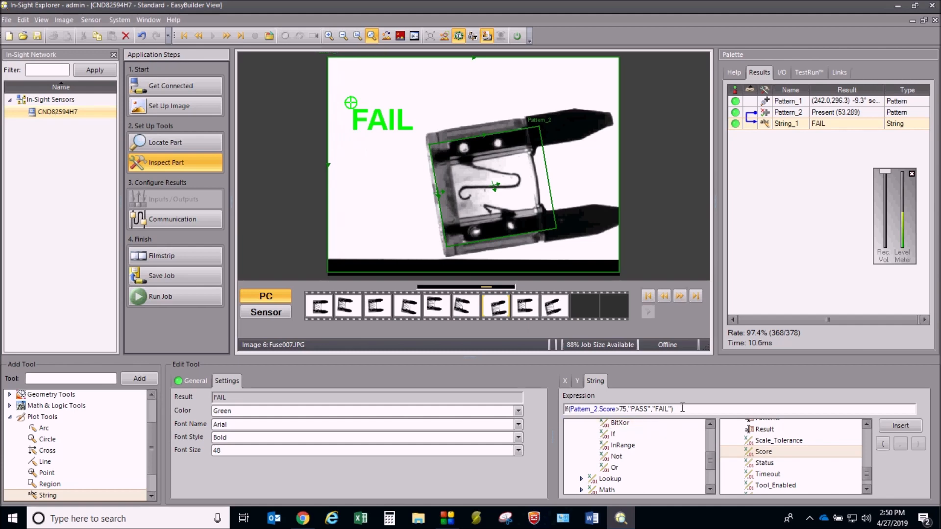
Step: Copy String_1's complete If expression and add a second String tool from Plot Tools
{"action": "left_click_drag", "start_coordinate": [682, 407], "coordinate": [546, 414]}
{"action": "key", "text": "ctrl+c"}
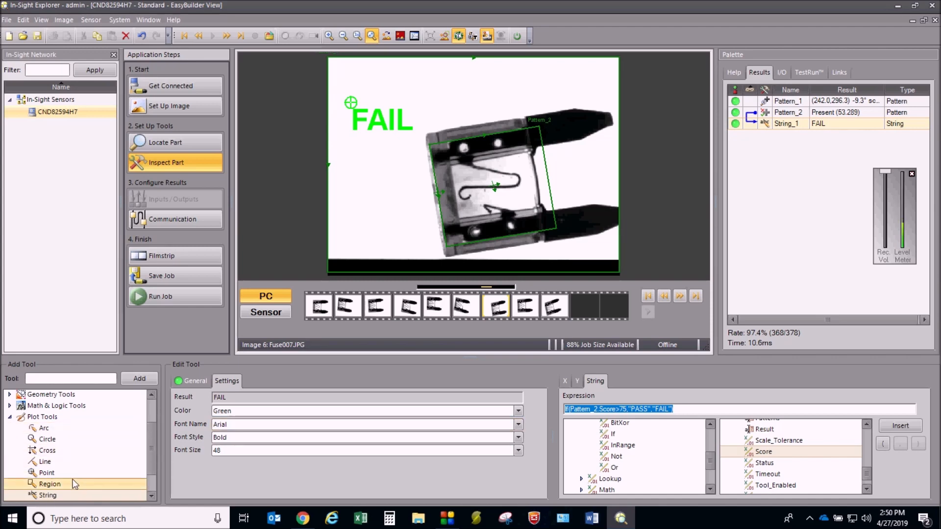
{"action": "double_click", "coordinate": [48, 495]}
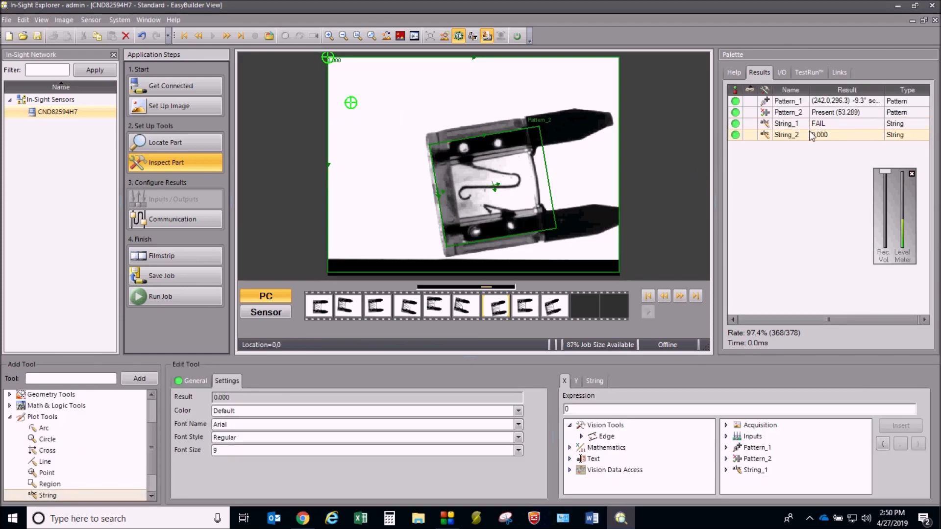
Step: Rename the String_1 tool as PASS_STRING
{"action": "left_click", "coordinate": [793, 127]}
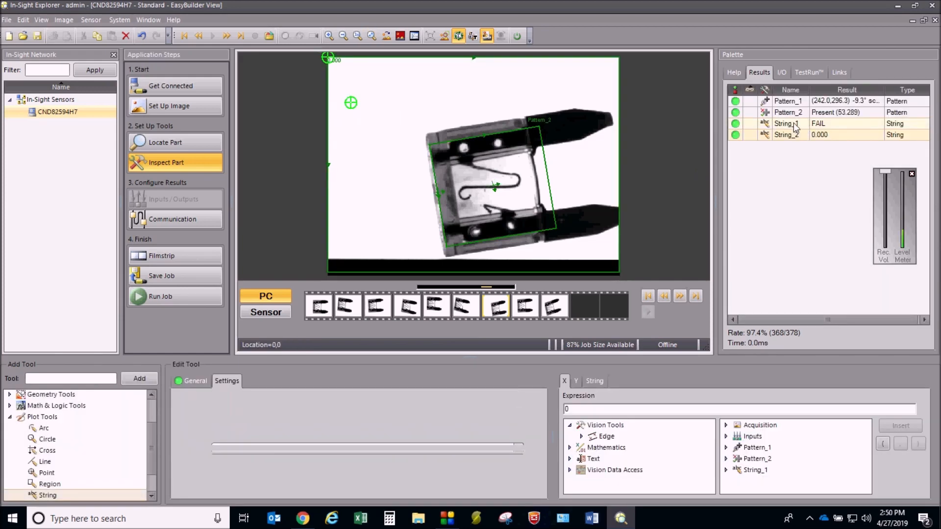
{"action": "right_click", "coordinate": [794, 126]}
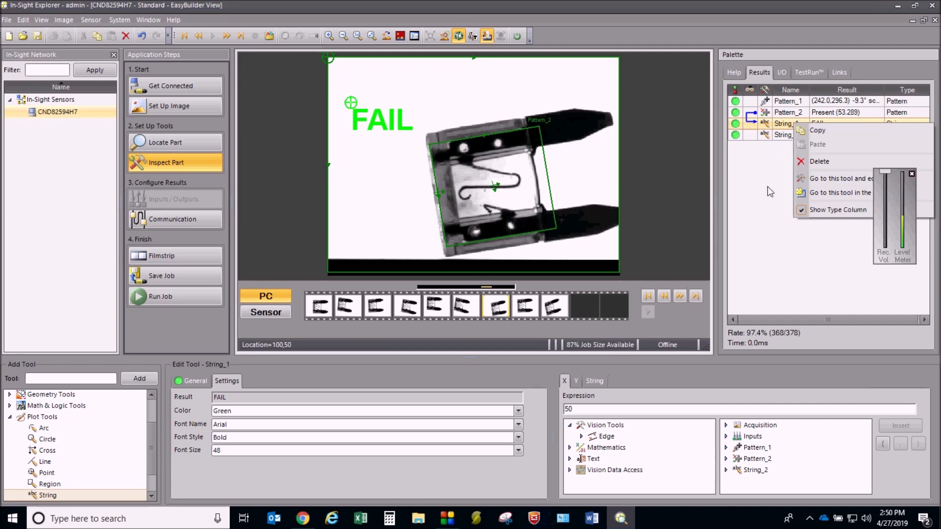
{"action": "left_click", "coordinate": [777, 127]}
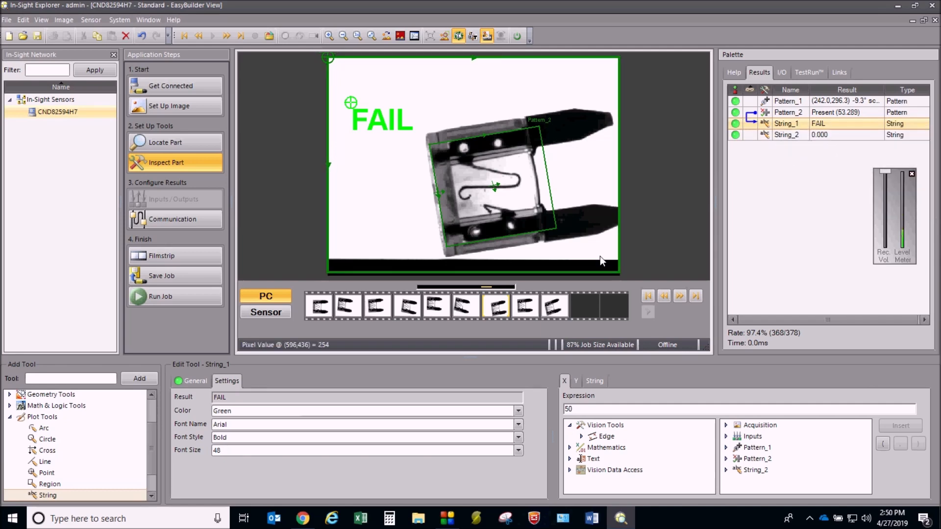
{"action": "left_click", "coordinate": [198, 382]}
{"action": "left_click_drag", "start_coordinate": [269, 398], "coordinate": [230, 403]}
{"action": "type", "text": "PASS"}
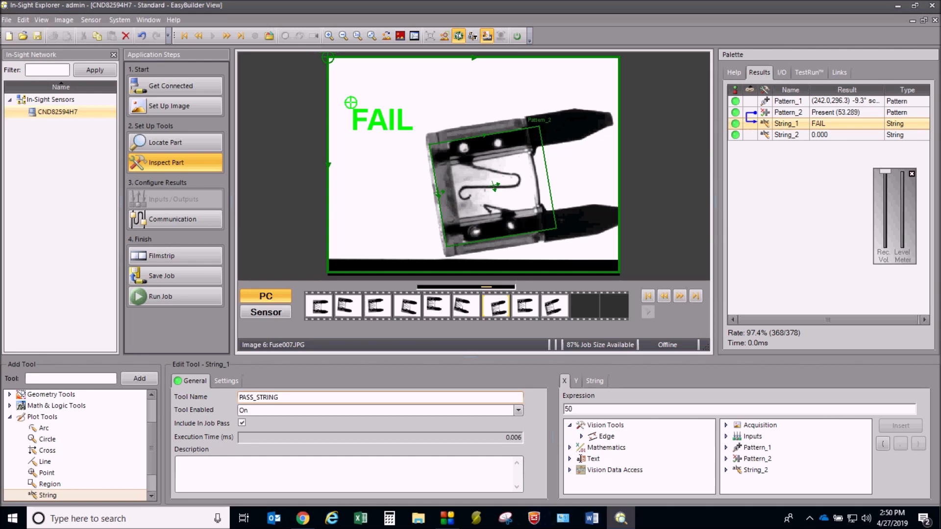
{"action": "type", "text": "_STRING"}
{"action": "key", "text": "Return"}
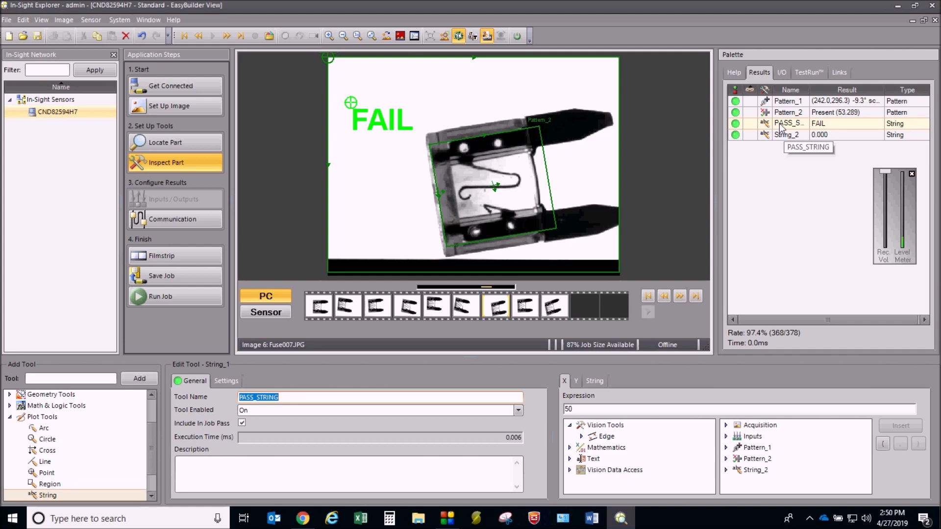
Step: Widen the Name column in the results table and rename the PASS_STRING tool as STRING_P
{"action": "left_click_drag", "start_coordinate": [809, 93], "coordinate": [827, 95]}
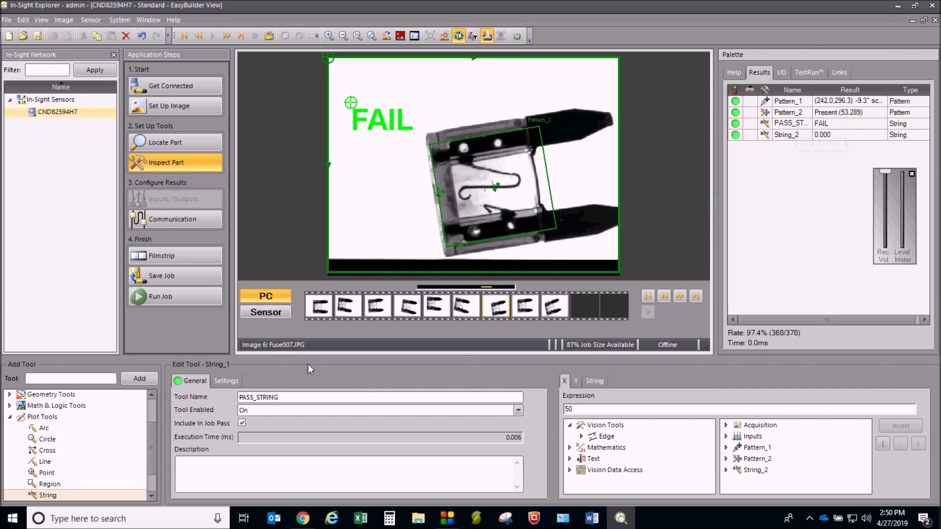
{"action": "double_click", "coordinate": [250, 398]}
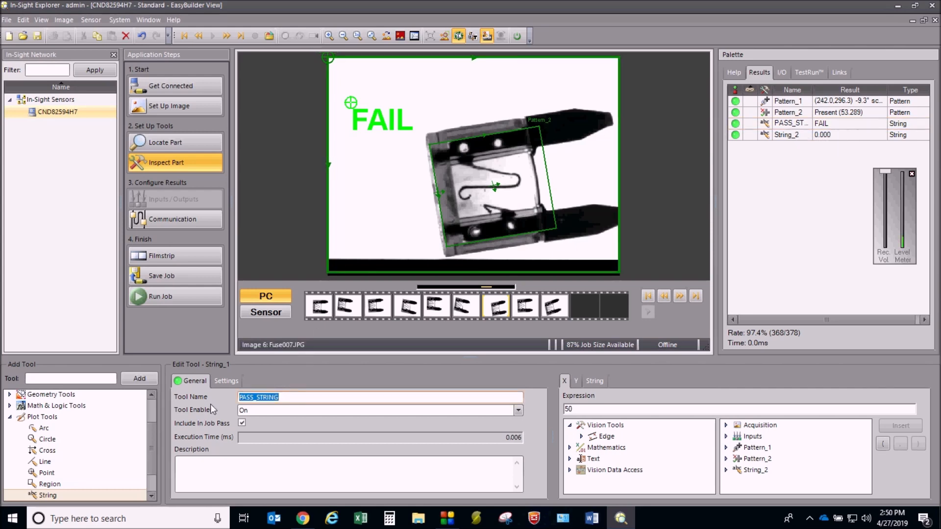
{"action": "type", "text": "STRINGP"}
{"action": "key", "text": "Return"}
Step: Rename the String_2 tool as STRING_F
{"action": "left_click", "coordinate": [788, 134]}
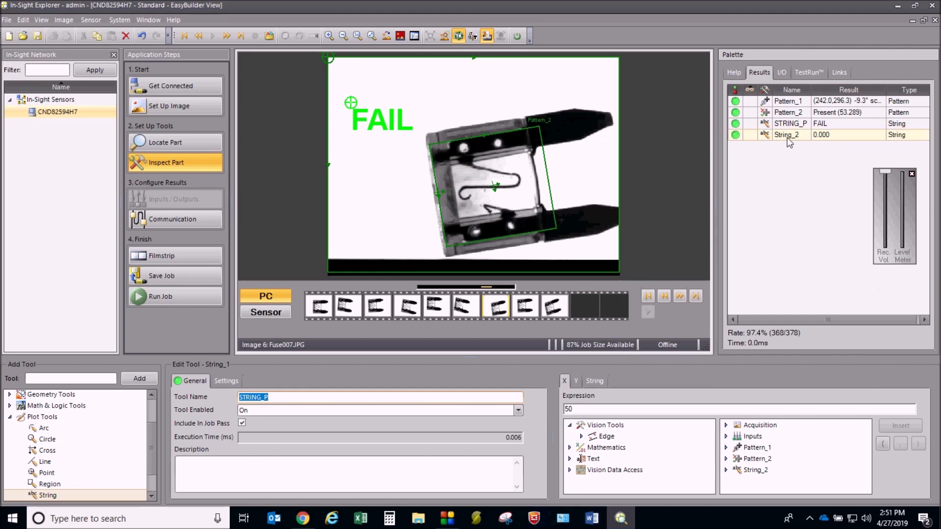
{"action": "double_click", "coordinate": [253, 397]}
{"action": "type", "text": "STRING"}
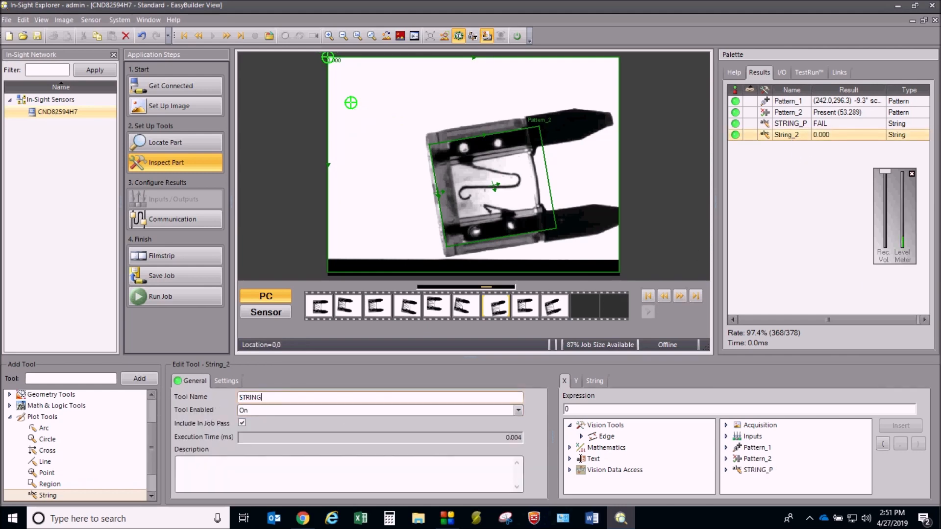
{"action": "type", "text": "_F"}
Step: Paste the copied expression If(Pattern_2.Score>75,"PASS","FAIL") as the string of the STRING_F tool
{"action": "left_click", "coordinate": [230, 381]}
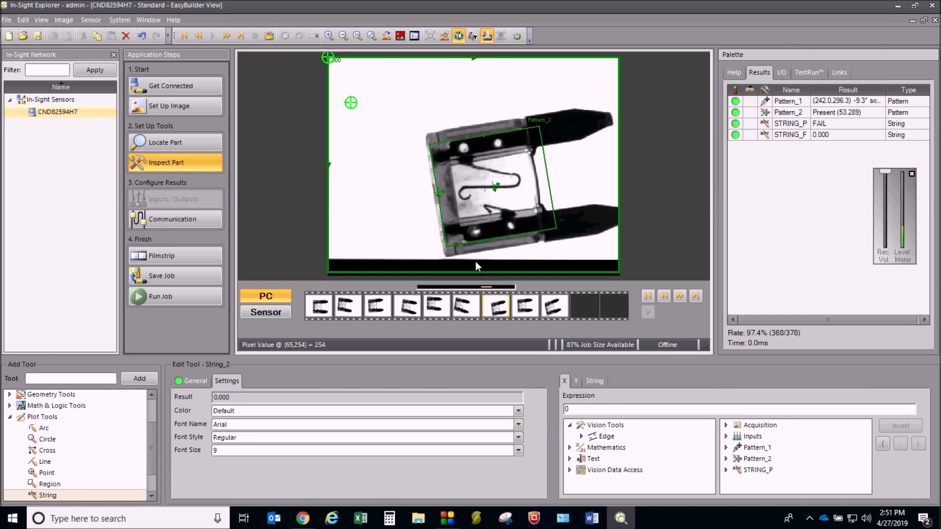
{"action": "left_click", "coordinate": [597, 382]}
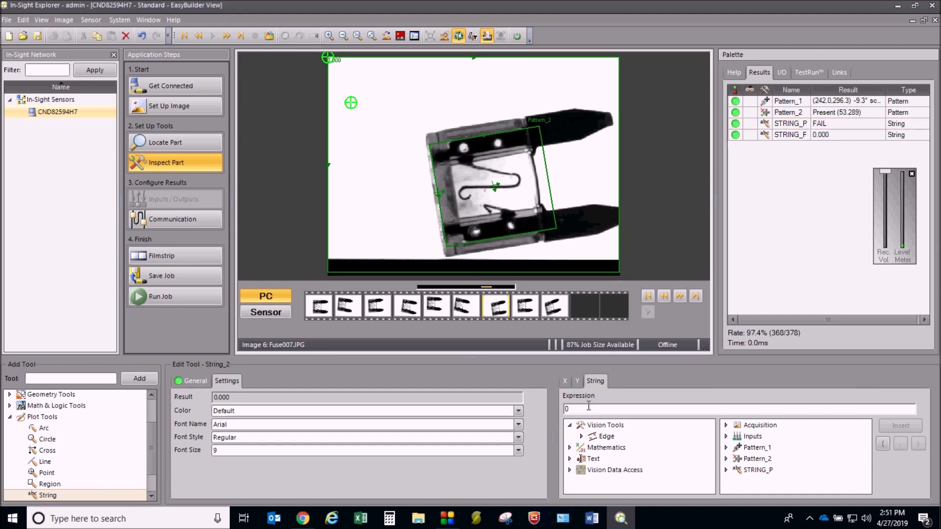
{"action": "key", "text": "ctrl+v"}
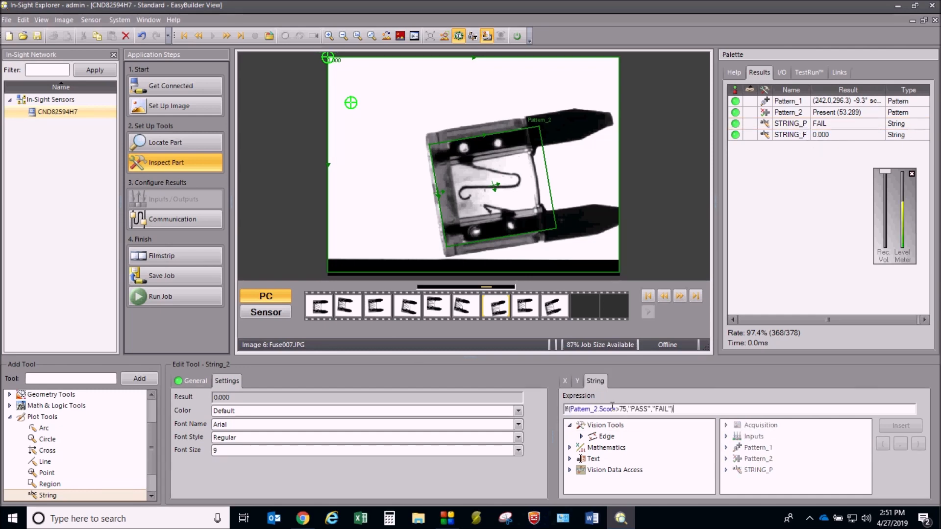
{"action": "left_click", "coordinate": [632, 426]}
{"action": "left_click", "coordinate": [647, 408]}
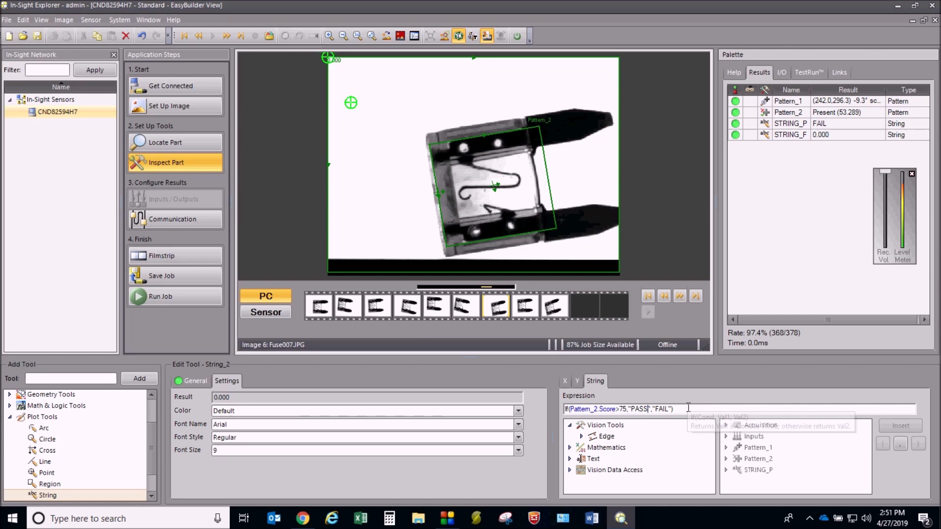
Step: Position the STRING_F text at X 400 and Y 100
{"action": "left_click", "coordinate": [565, 382]}
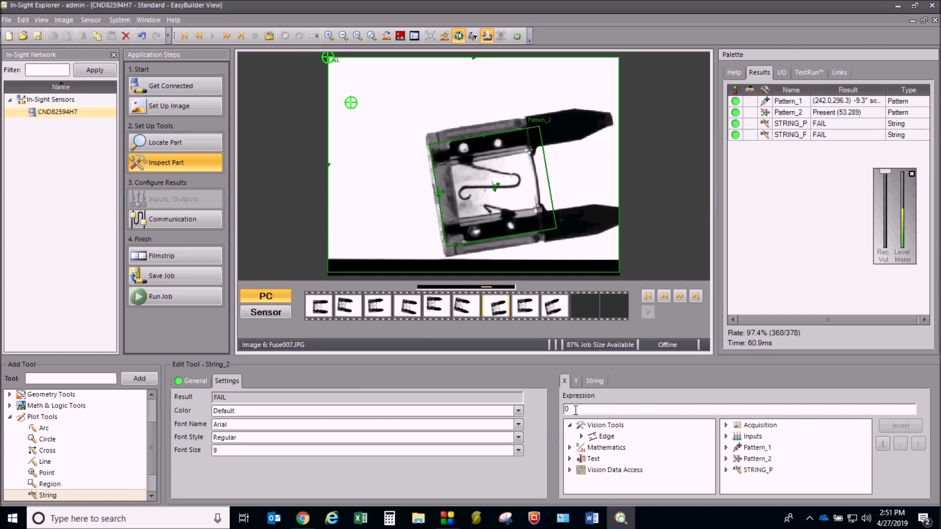
{"action": "type", "text": "400"}
{"action": "key", "text": "Return"}
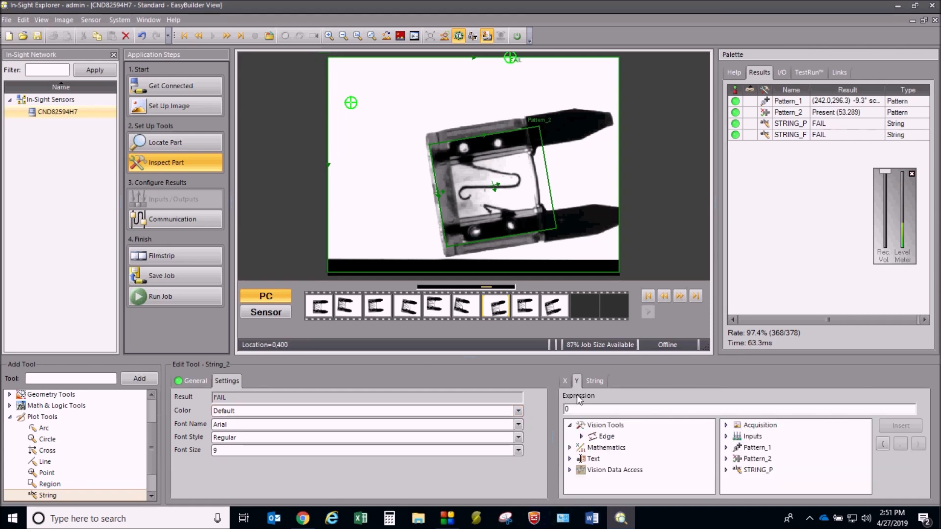
{"action": "left_click", "coordinate": [568, 410]}
{"action": "type", "text": "100"}
{"action": "key", "text": "Return"}
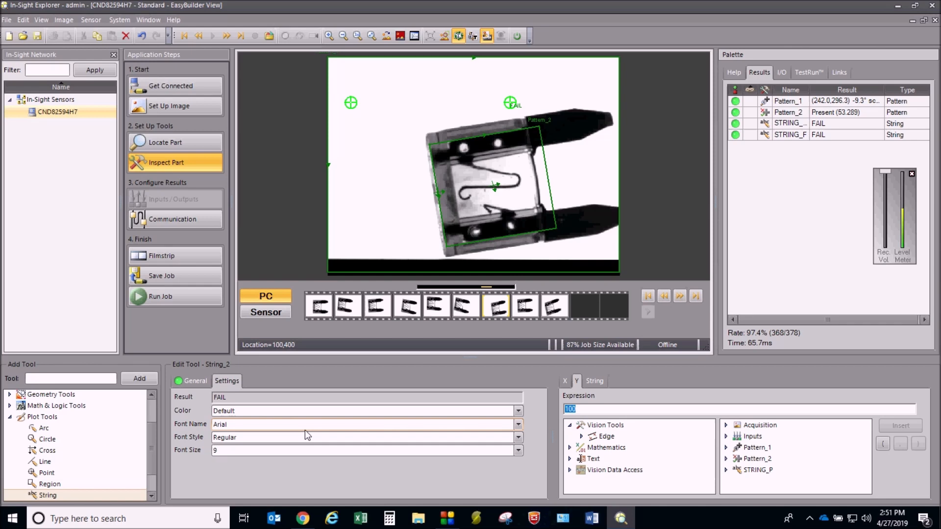
Step: Set the STRING_F text to font size 48 and Bold style
{"action": "left_click", "coordinate": [276, 451]}
{"action": "left_click_drag", "start_coordinate": [517, 392], "coordinate": [524, 417]}
{"action": "left_click", "coordinate": [238, 413]}
{"action": "left_click", "coordinate": [245, 425]}
{"action": "left_click", "coordinate": [208, 452]}
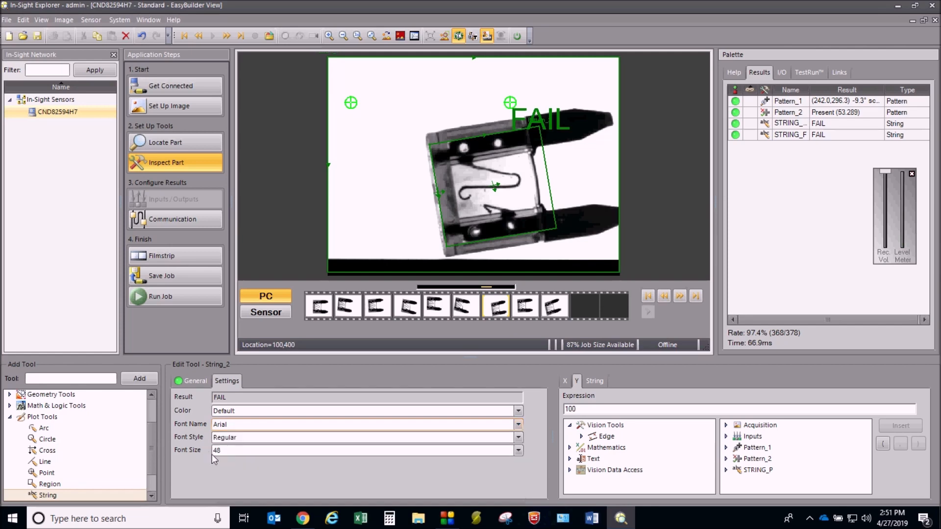
{"action": "left_click", "coordinate": [241, 436]}
{"action": "left_click", "coordinate": [235, 472]}
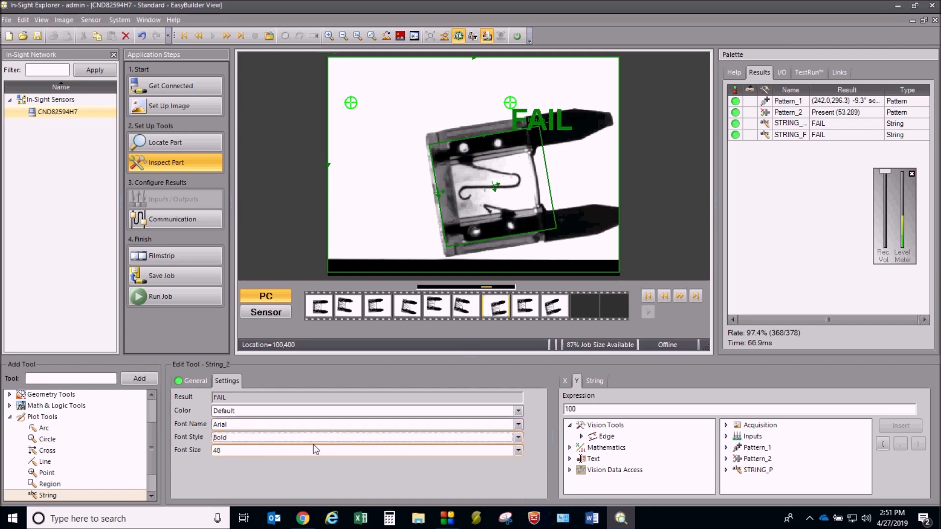
Step: Set the color of the STRING_F text to Red
{"action": "left_click", "coordinate": [261, 412]}
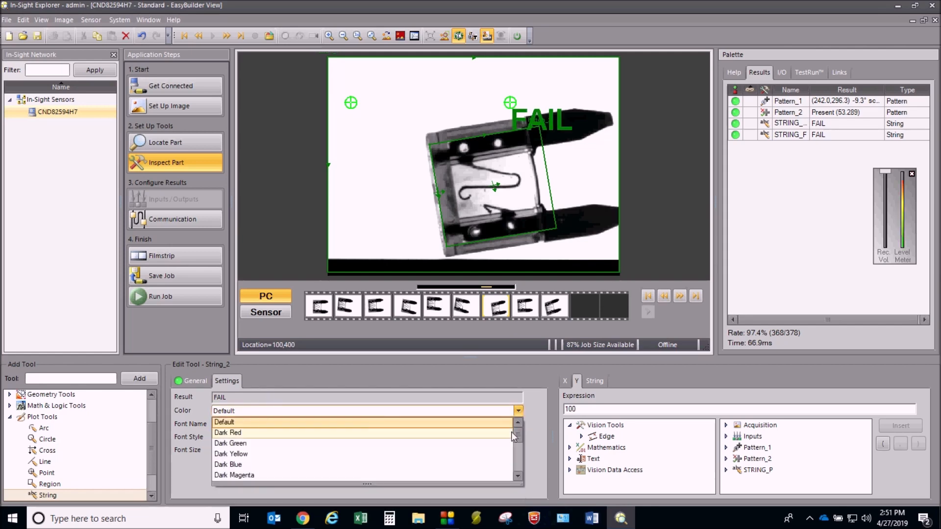
{"action": "left_click_drag", "start_coordinate": [516, 438], "coordinate": [520, 454]}
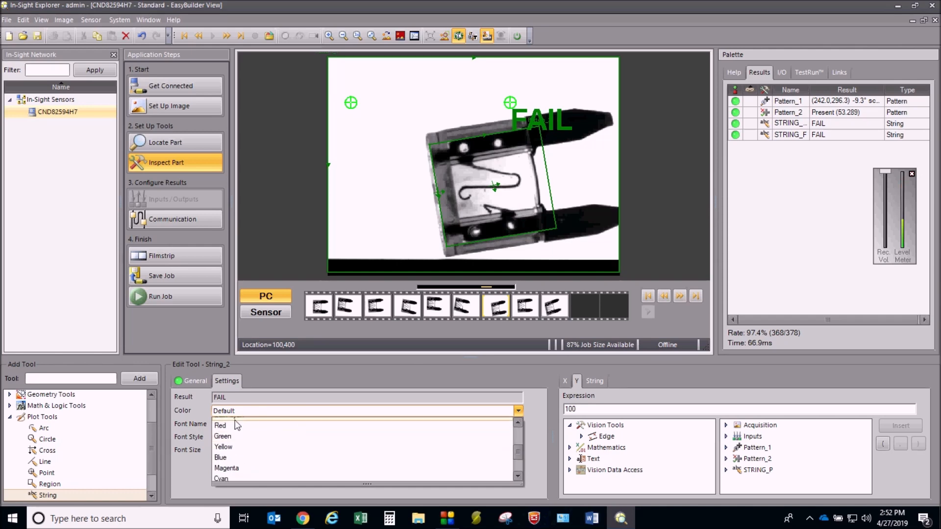
{"action": "left_click", "coordinate": [220, 426]}
{"action": "left_click", "coordinate": [219, 425]}
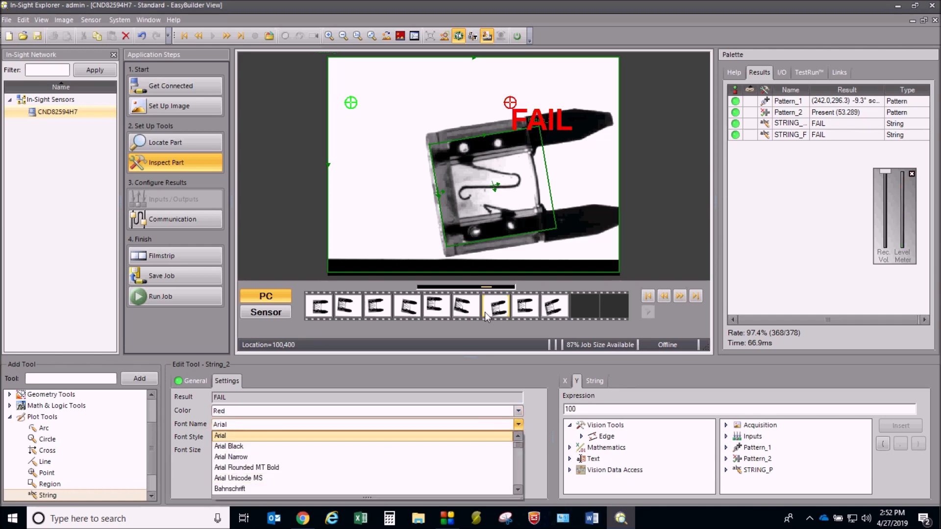
Step: Step through the fuse images and compare the on-image text of STRING_P and STRING_F
{"action": "left_click", "coordinate": [679, 296]}
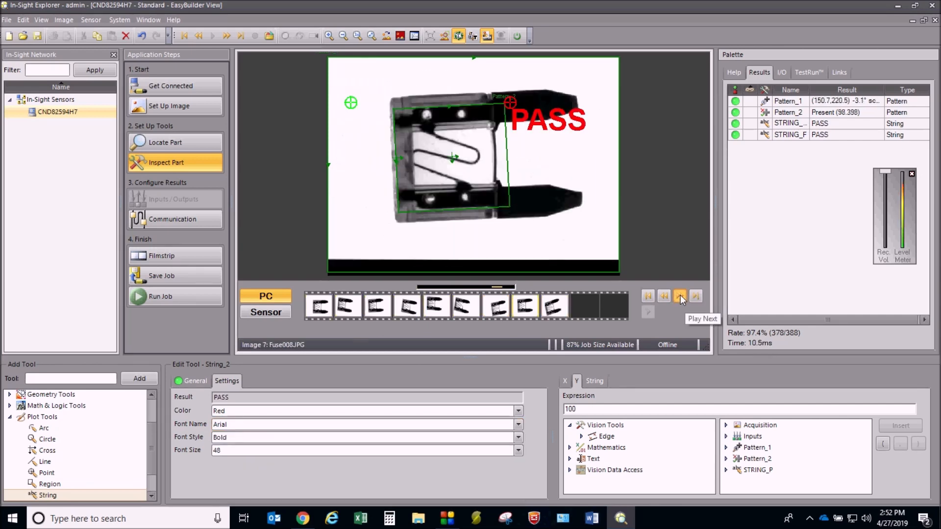
{"action": "left_click", "coordinate": [796, 125]}
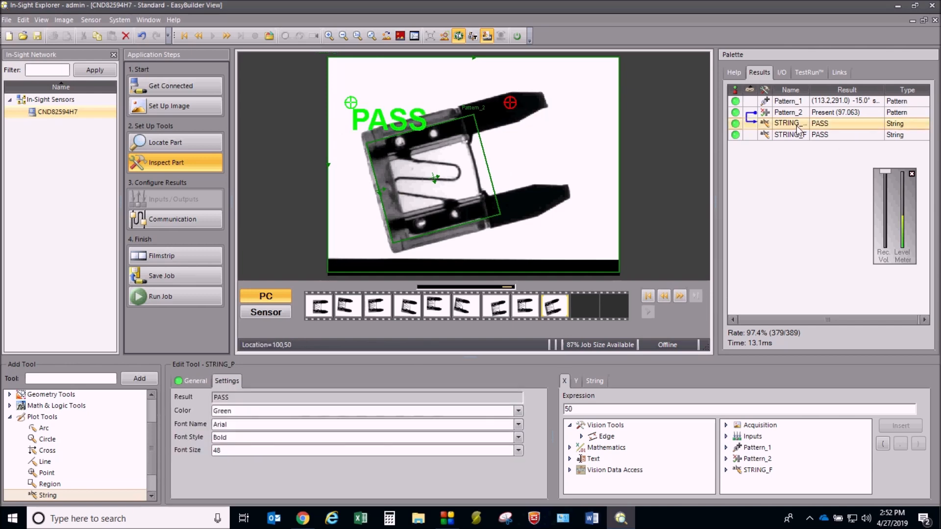
{"action": "left_click", "coordinate": [679, 297]}
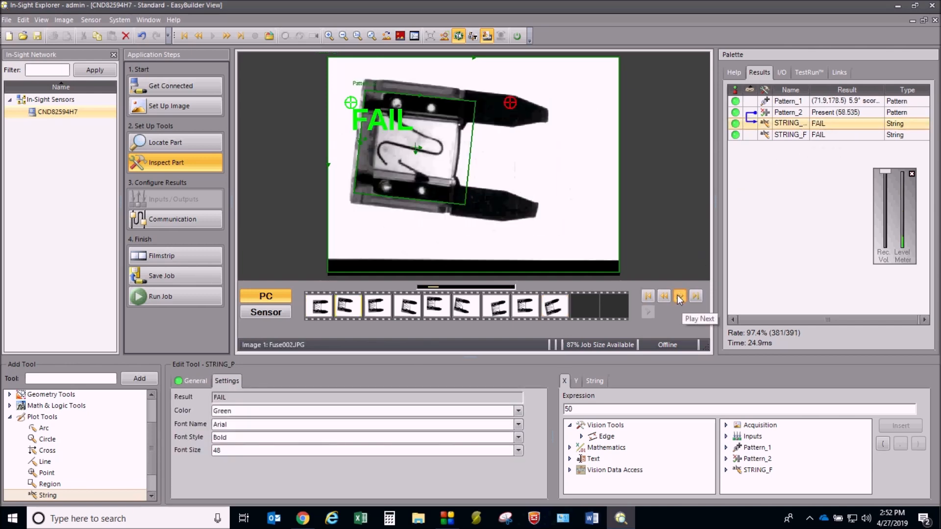
{"action": "left_click", "coordinate": [679, 297]}
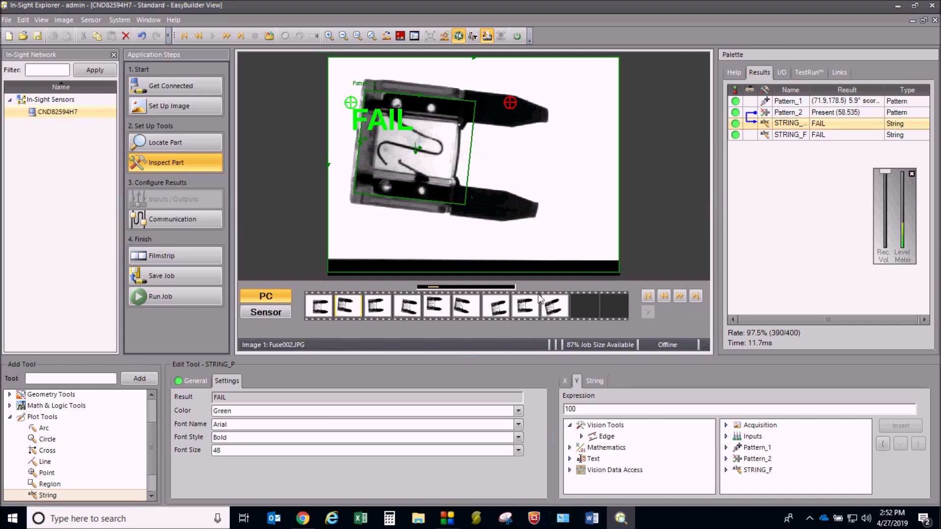
{"action": "left_click", "coordinate": [762, 135]}
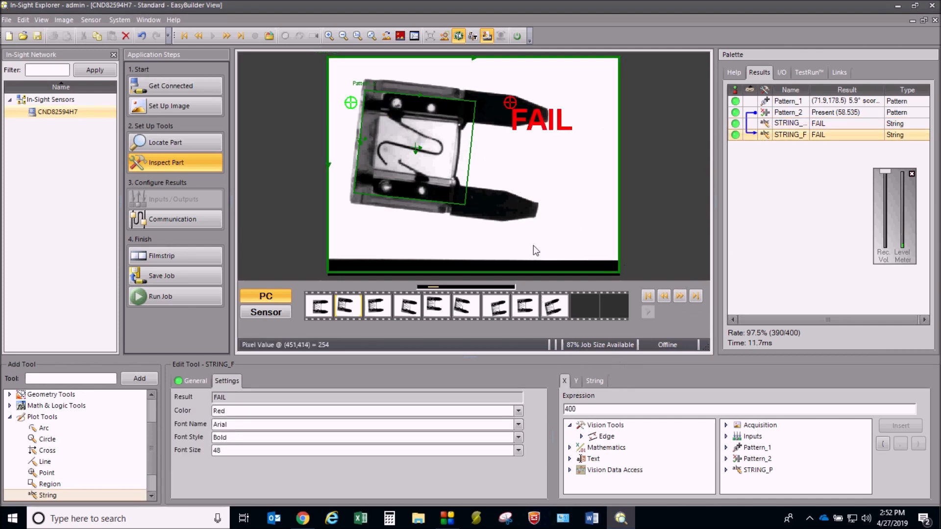
Step: Change the STRING_P expression to If(Pattern_2.Score>75,"PASS"," ") so that it shows a blank instead of FAIL
{"action": "left_click", "coordinate": [787, 125]}
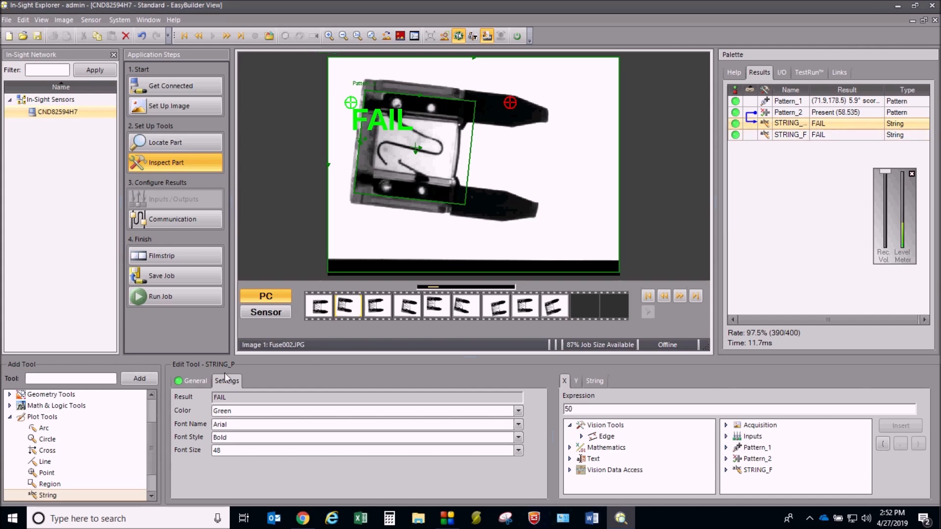
{"action": "left_click", "coordinate": [196, 380]}
{"action": "left_click", "coordinate": [226, 383]}
{"action": "left_click", "coordinate": [601, 382]}
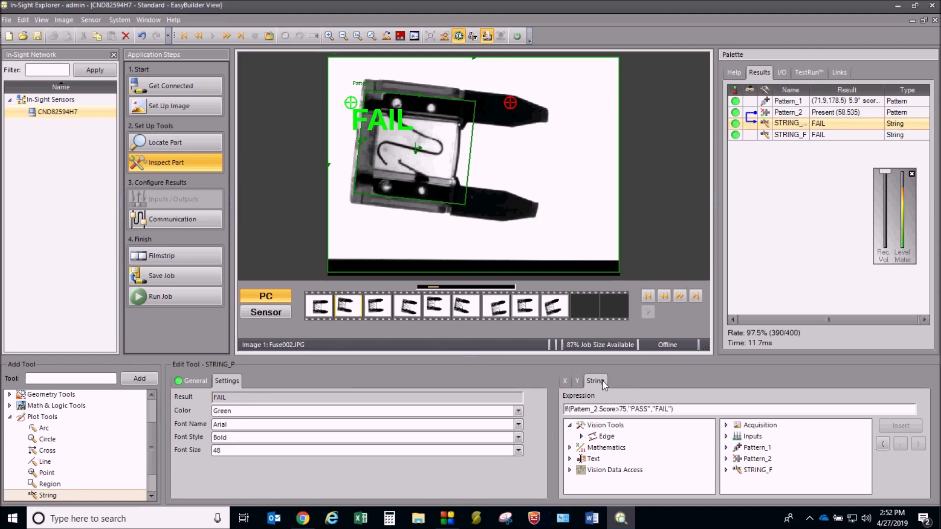
{"action": "left_click", "coordinate": [665, 408]}
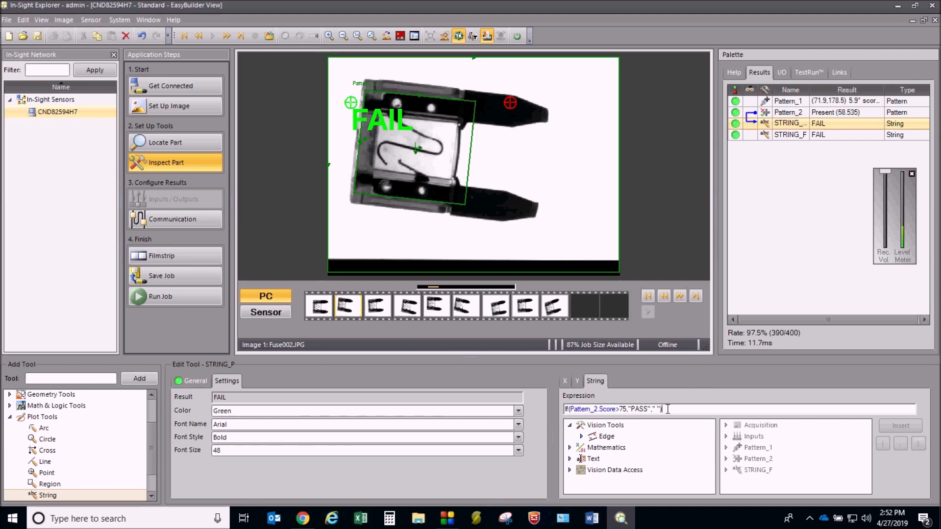
{"action": "key", "text": "Return"}
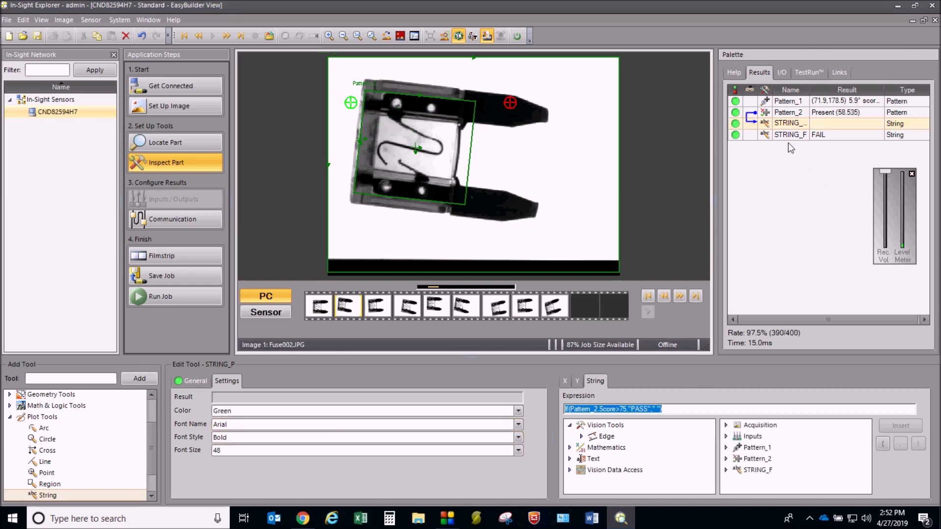
Step: Change the STRING_F expression to If(Pattern_2.Score>75," ","FAIL") so that it shows a blank instead of PASS
{"action": "left_click", "coordinate": [788, 135]}
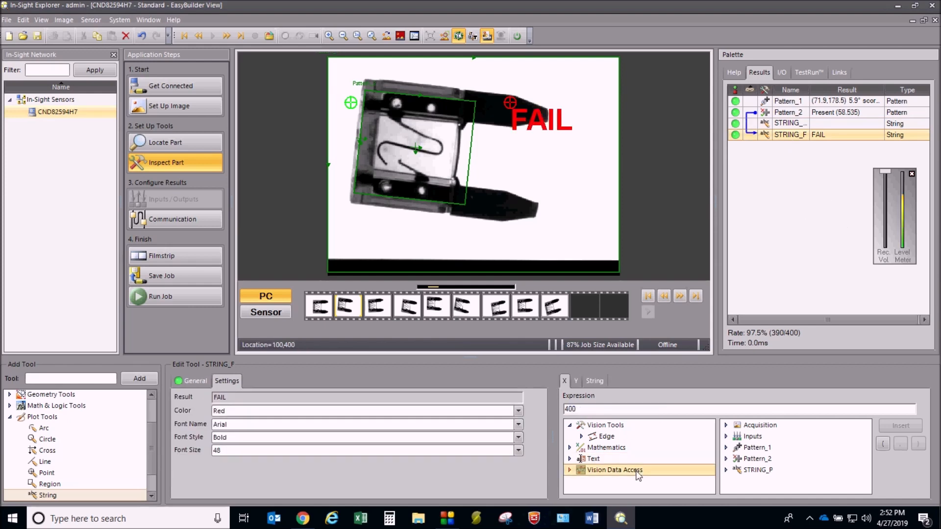
{"action": "left_click", "coordinate": [595, 382]}
{"action": "left_click", "coordinate": [646, 410]}
{"action": "key", "text": "BackSpace"}
{"action": "key", "text": "BackSpace"}
{"action": "key", "text": "BackSpace"}
{"action": "key", "text": "BackSpace"}
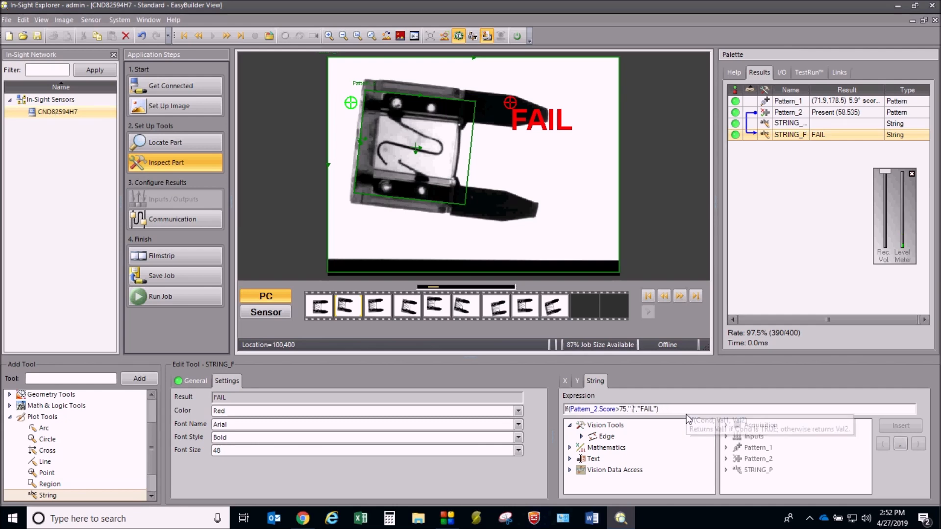
{"action": "left_click", "coordinate": [685, 411]}
{"action": "key", "text": "Return"}
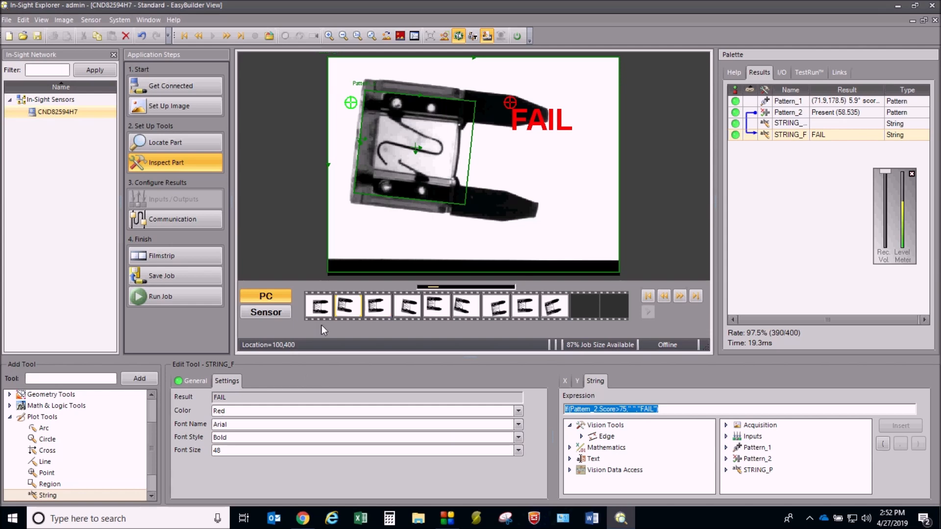
Step: Go to the Run Job stage, play the filmstrip images continuously to check the PASS and FAIL texts, and stop playback
{"action": "left_click", "coordinate": [184, 298]}
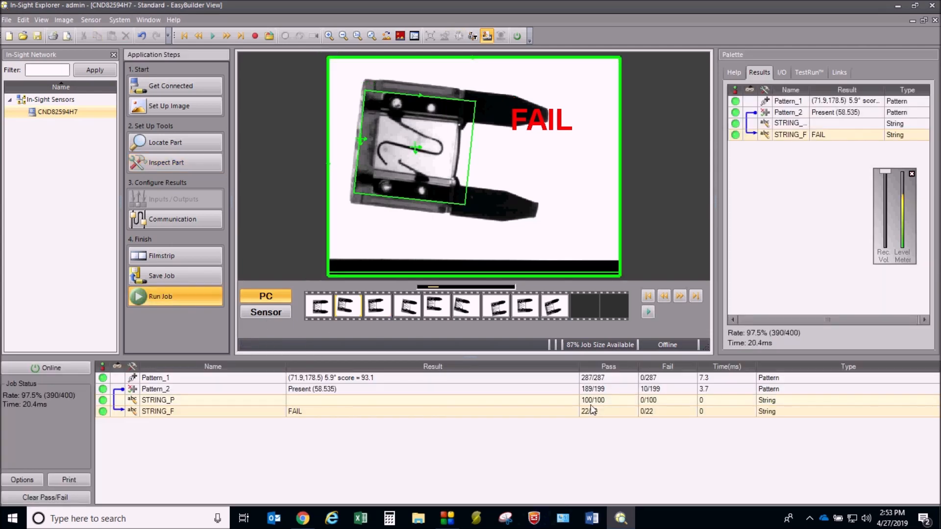
{"action": "left_click", "coordinate": [645, 314]}
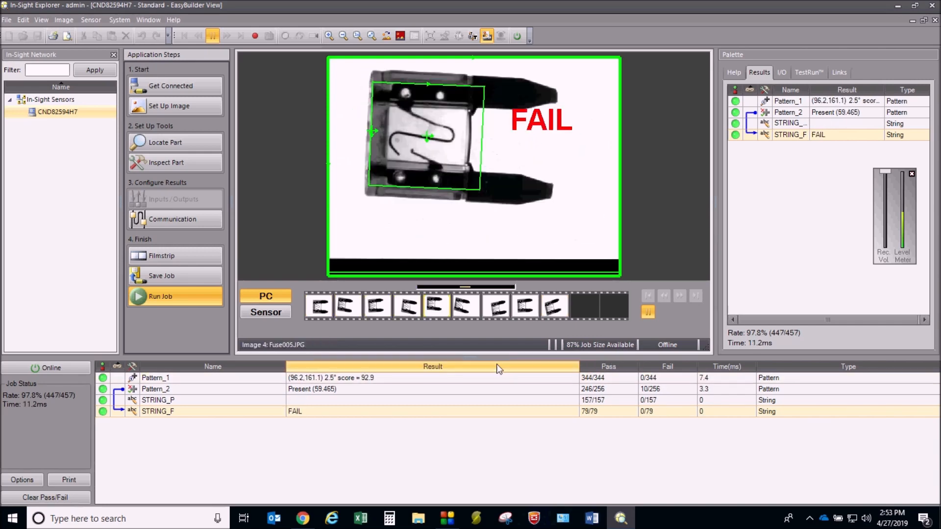
{"action": "left_click", "coordinate": [649, 313]}
Step: Move the STRING_P text up by trying a Y position of 50 and settling on 25
{"action": "left_click", "coordinate": [793, 124]}
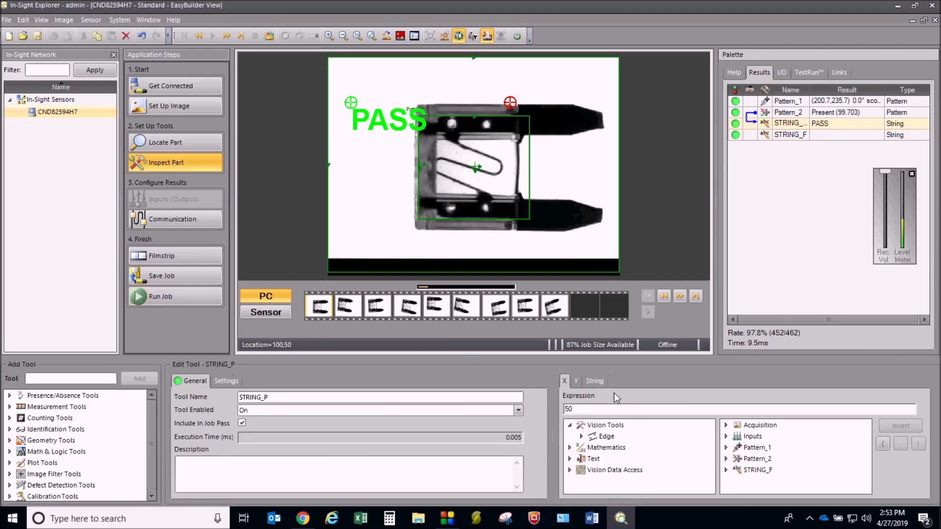
{"action": "left_click", "coordinate": [581, 383]}
{"action": "left_click", "coordinate": [582, 409]}
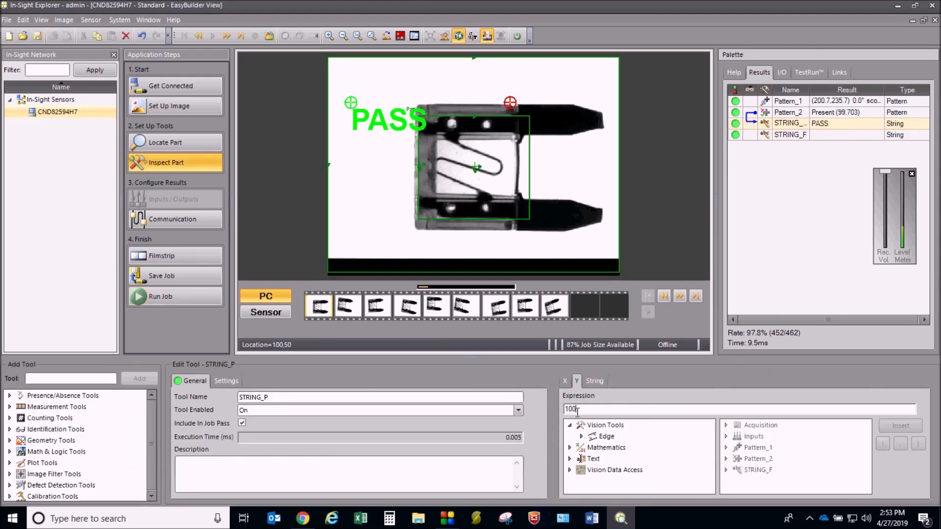
{"action": "key", "text": "Return"}
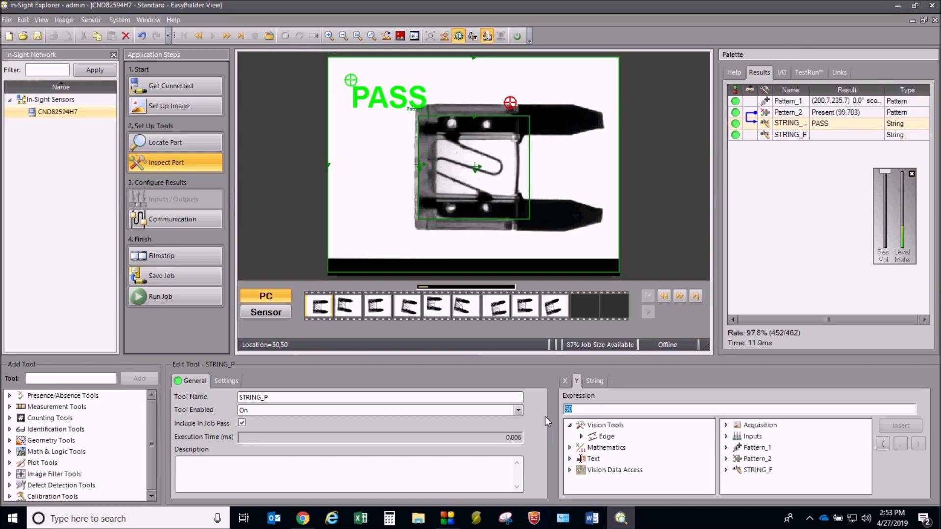
{"action": "type", "text": "25"}
{"action": "key", "text": "Return"}
Step: Set the Y position of the STRING_F text to 25
{"action": "left_click", "coordinate": [783, 134]}
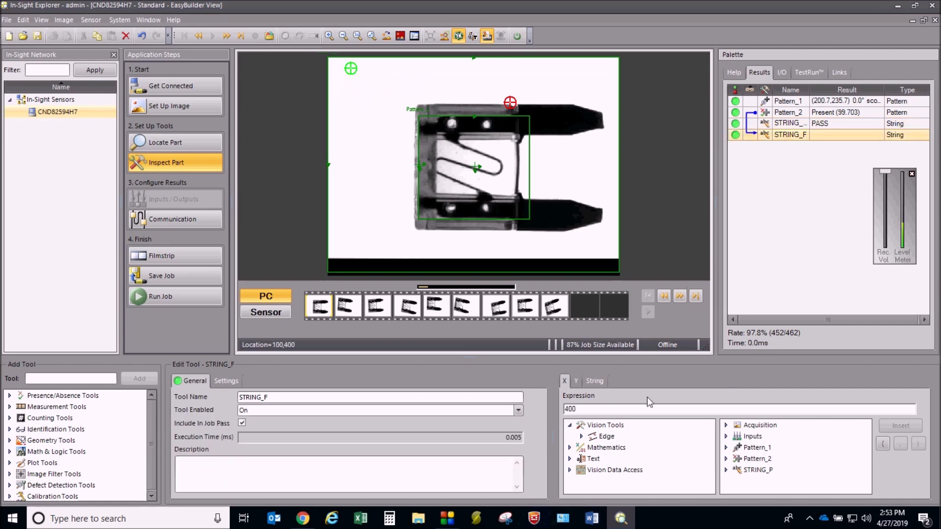
{"action": "left_click", "coordinate": [576, 382]}
{"action": "left_click_drag", "start_coordinate": [586, 411], "coordinate": [549, 410]}
{"action": "type", "text": "25"}
{"action": "key", "text": "Return"}
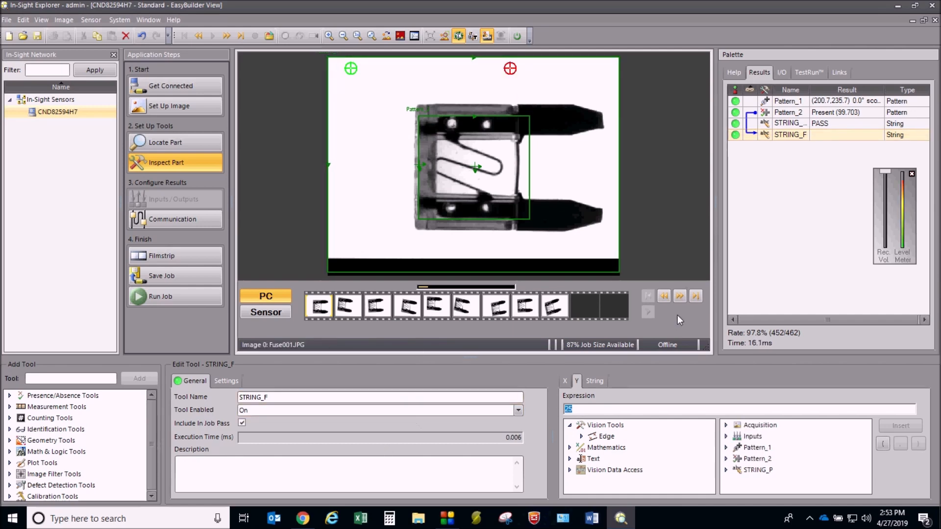
Step: Go to the Run Job stage, play the filmstrip images continuously to check the repositioned texts, and stop playback
{"action": "left_click", "coordinate": [202, 293]}
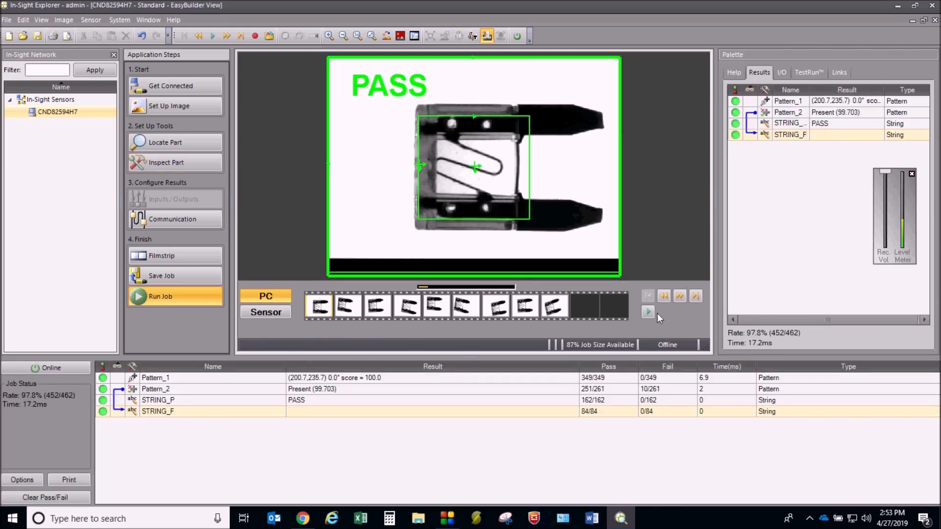
{"action": "left_click", "coordinate": [647, 312]}
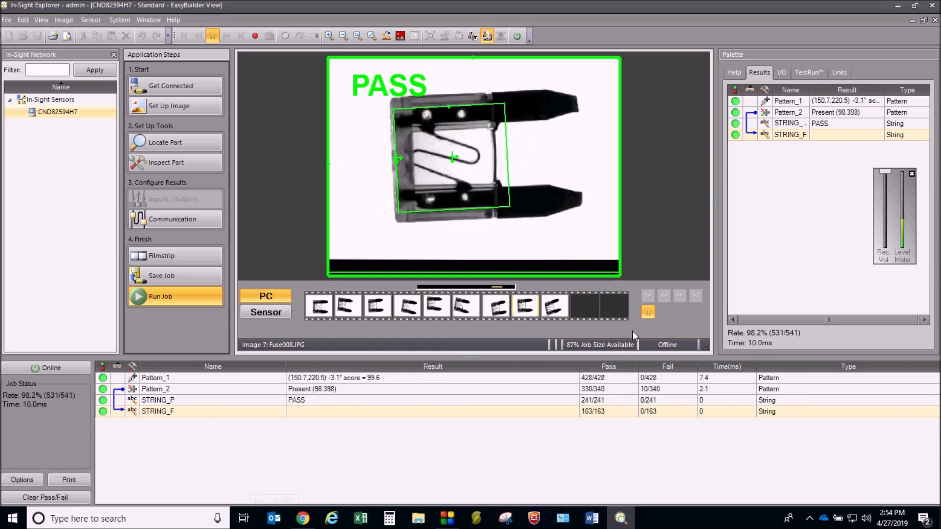
{"action": "left_click", "coordinate": [647, 313]}
Step: Change the Accept Threshold of the Pattern_2 tool and play the filmstrip images continuously again in the Run Job stage
{"action": "left_click", "coordinate": [863, 112]}
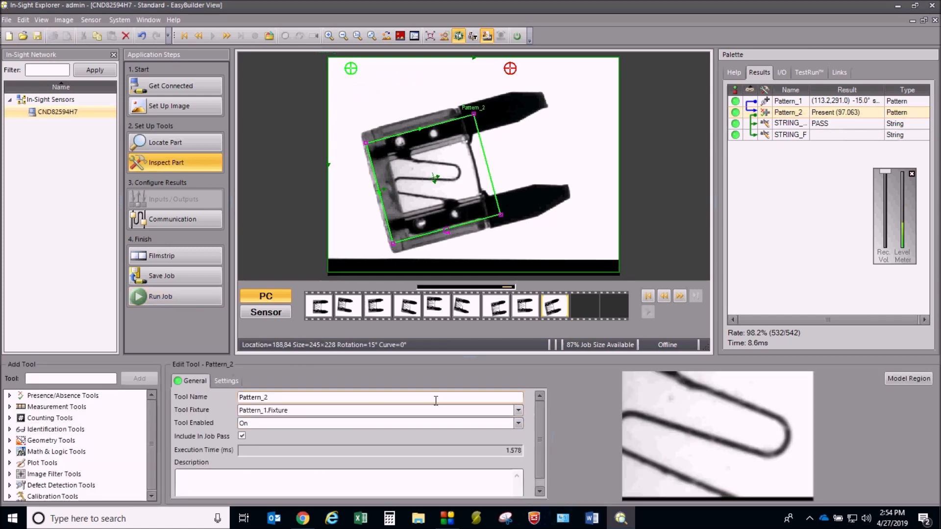
{"action": "left_click", "coordinate": [223, 385]}
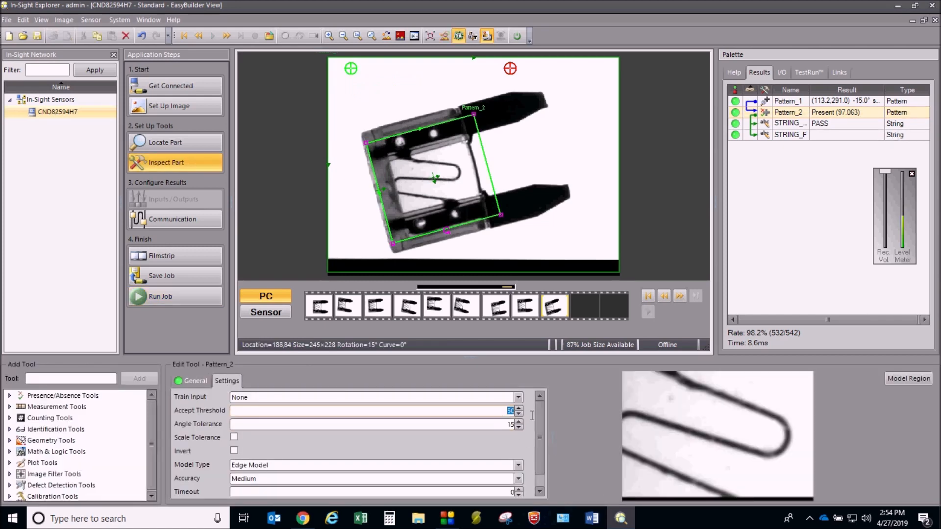
{"action": "key", "text": "Return"}
{"action": "left_click", "coordinate": [190, 300]}
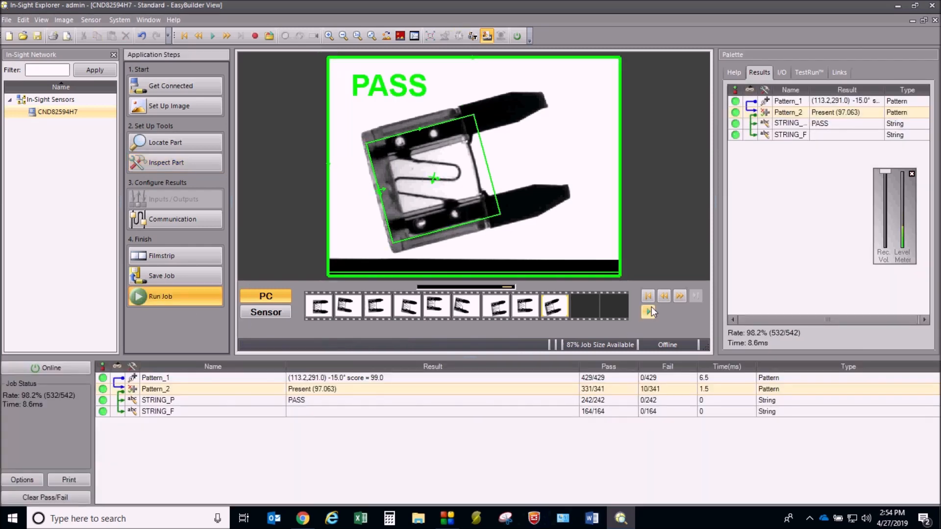
{"action": "left_click", "coordinate": [647, 313]}
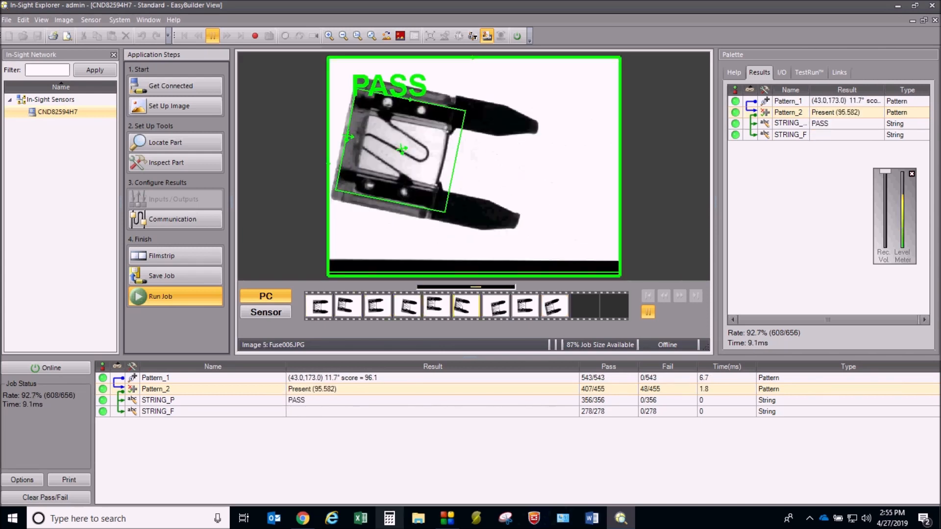
{"action": "mouse_move", "coordinate": [305, 523]}
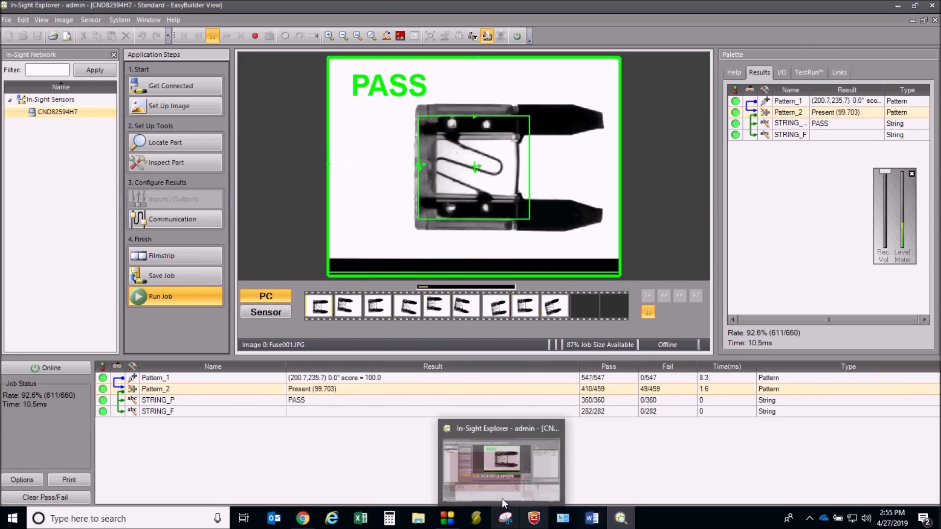
{"action": "mouse_move", "coordinate": [449, 523]}
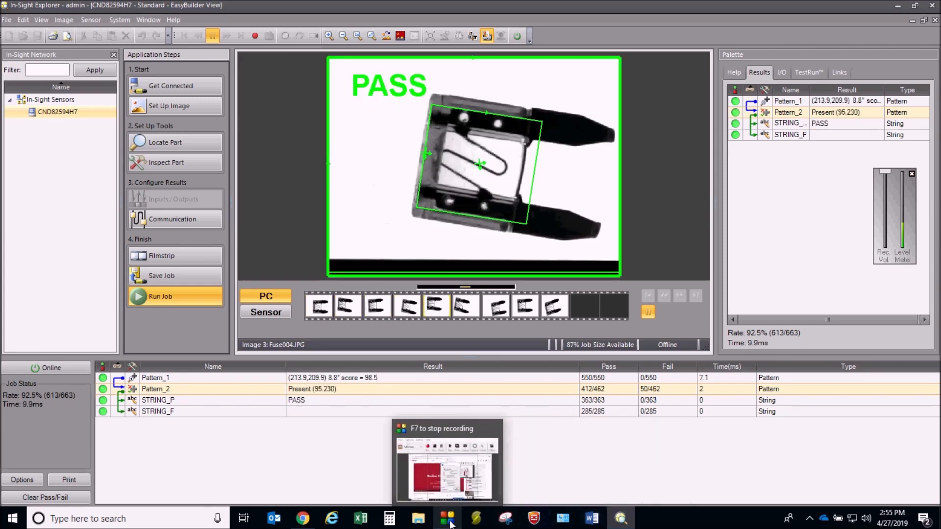
{"action": "left_click", "coordinate": [449, 521]}
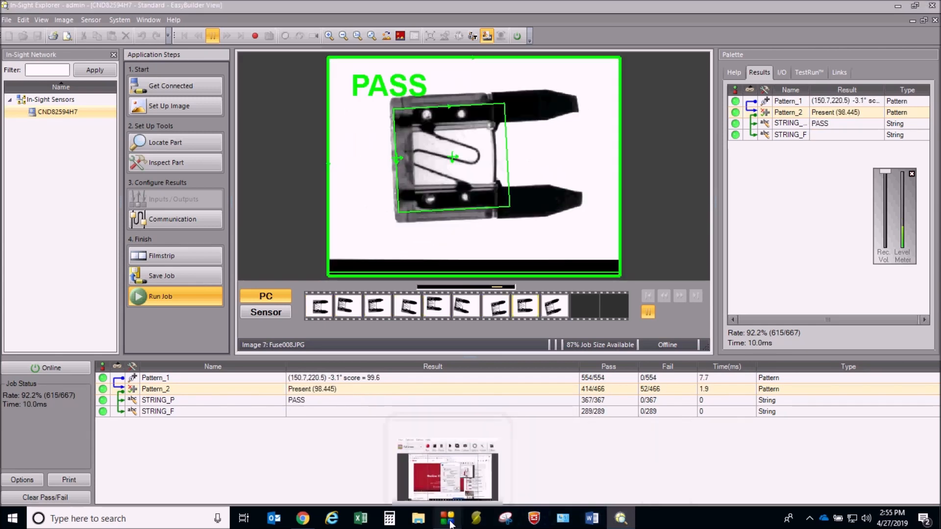